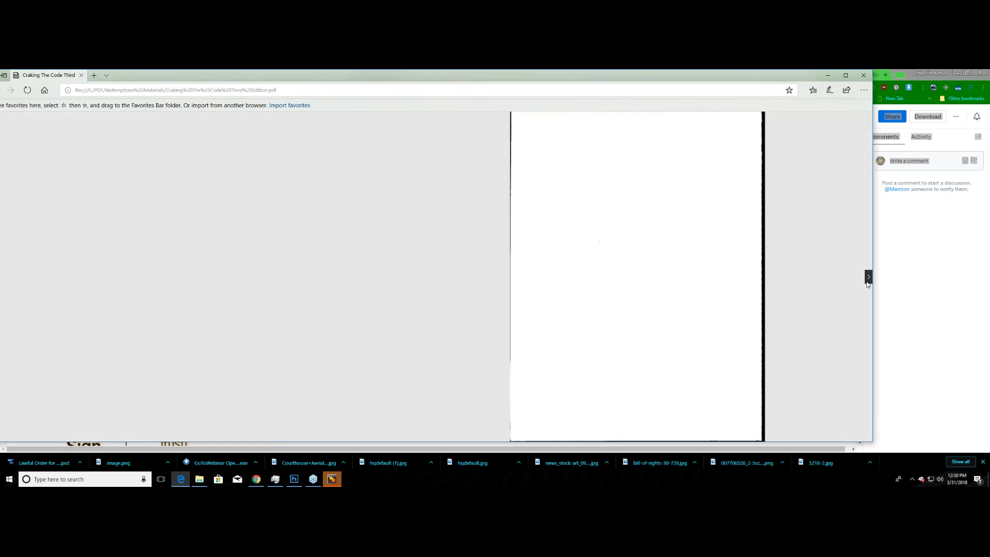
- Page the book PDF past the contents, Preface and Foreword page xxxi toward the Part I title page
left_click(868, 277)
left_click(868, 278)
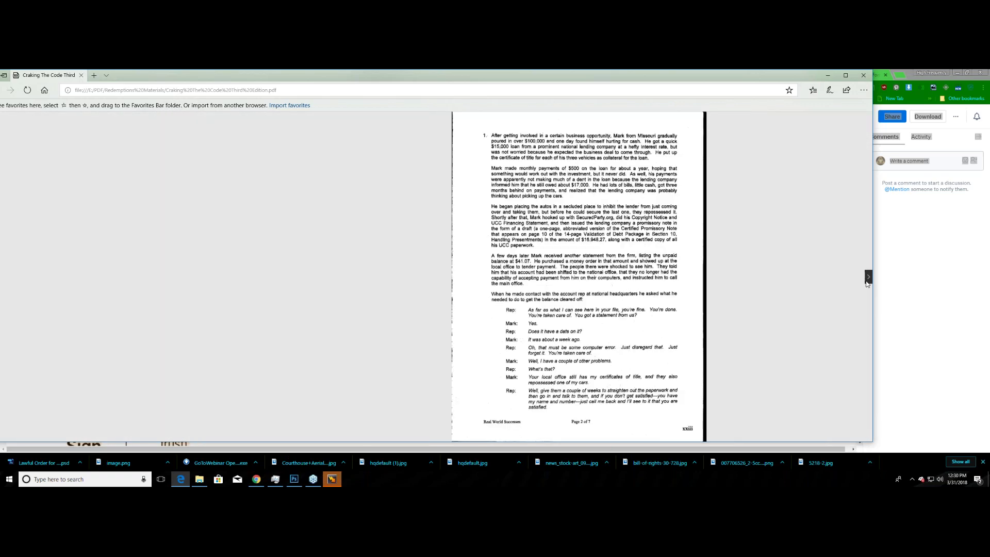
left_click(868, 277)
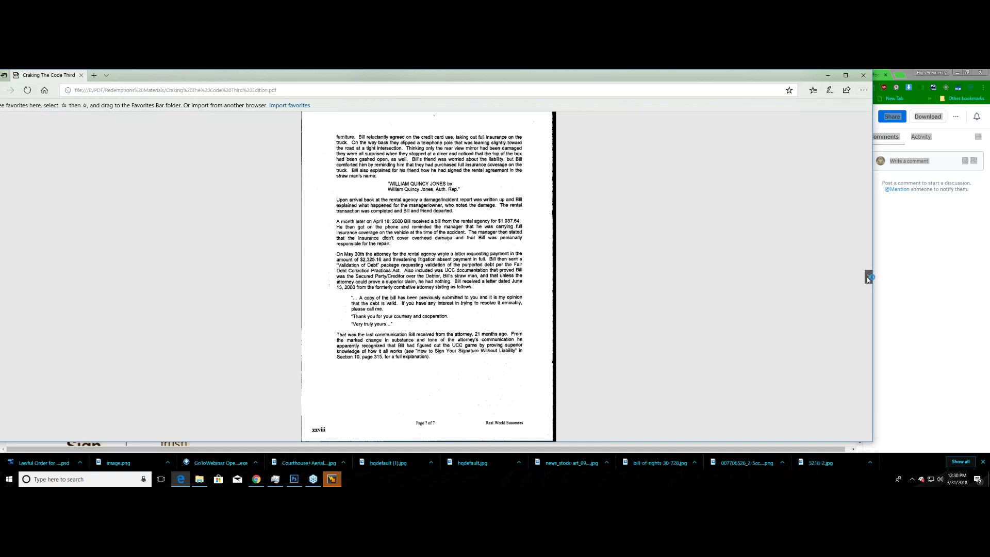
left_click(868, 278)
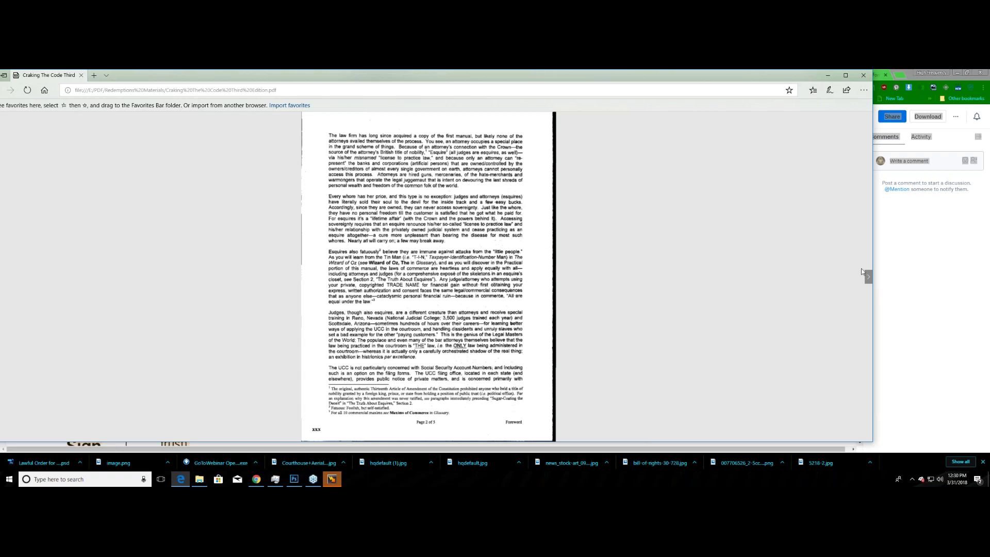
left_click(869, 278)
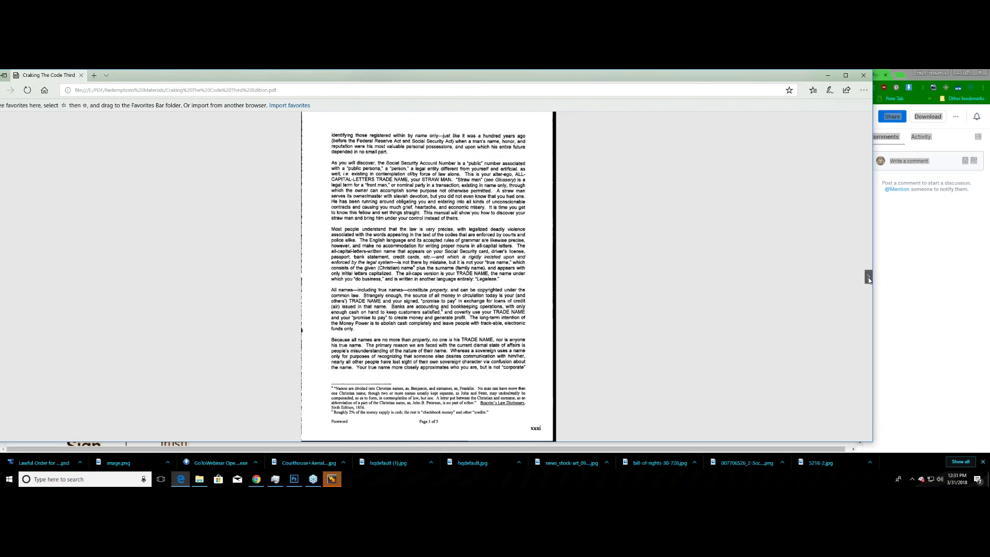
left_click(868, 278)
left_click(869, 278)
- Page through the Maintaining Fiscal Integrity chapter to book page 15, the Judge–Sovereign dialogue
left_click(868, 278)
left_click(868, 277)
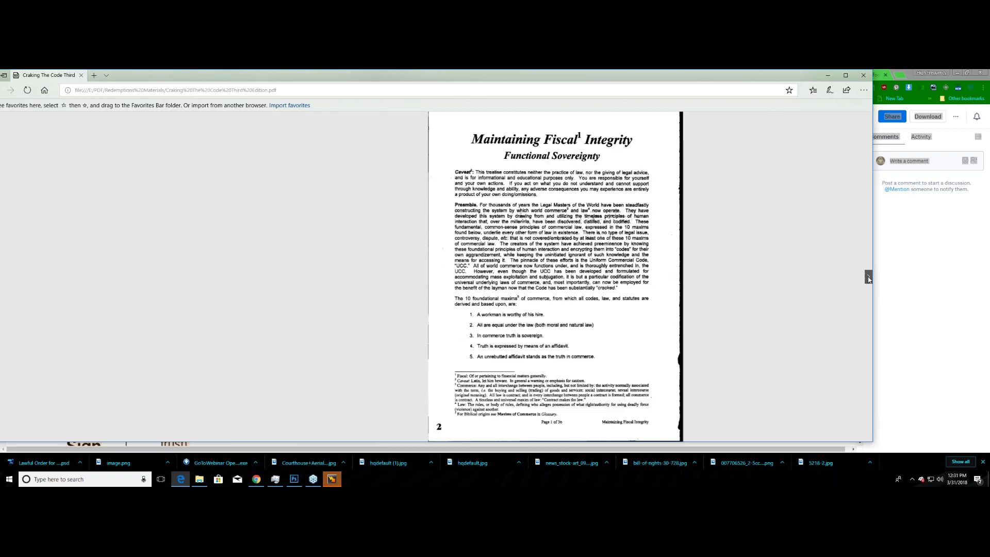
left_click(868, 278)
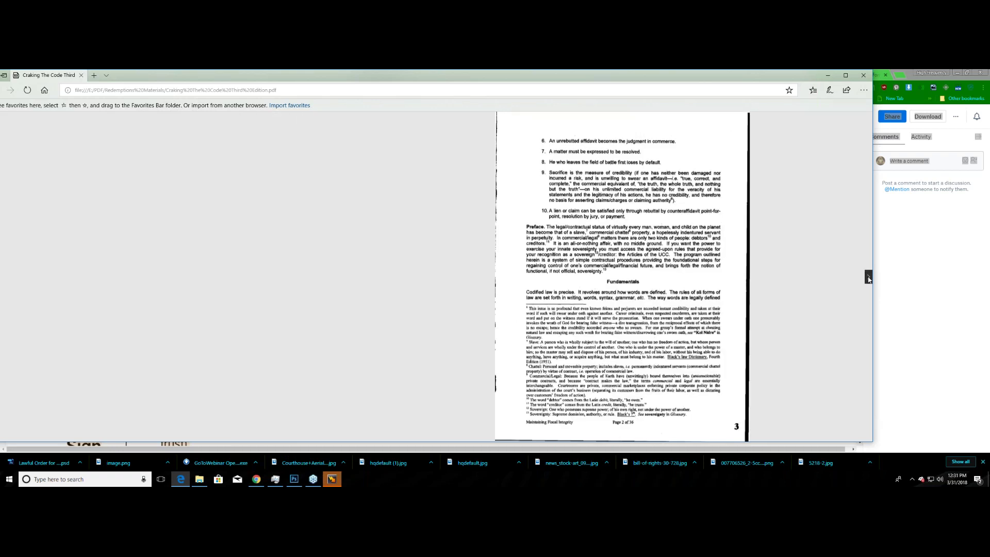
left_click(869, 277)
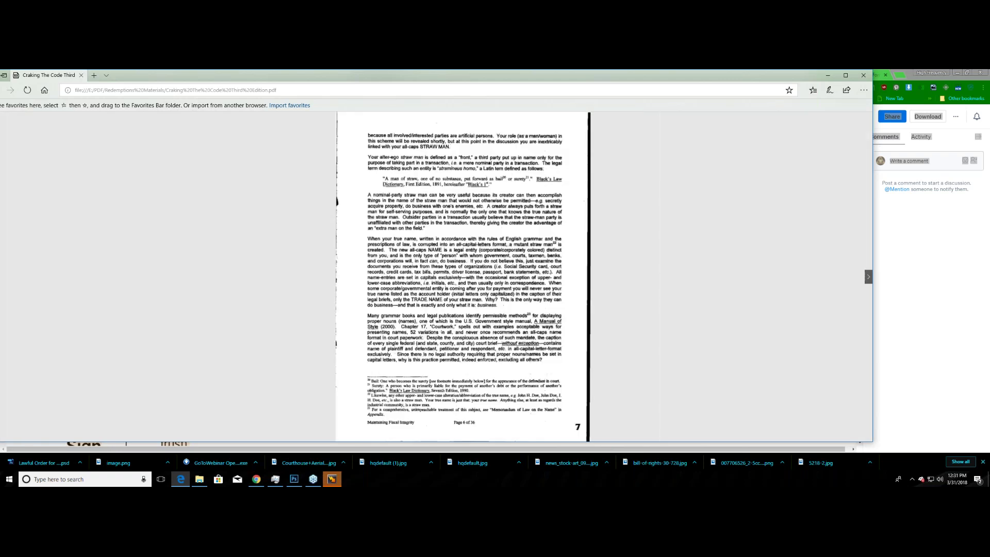
left_click(869, 277)
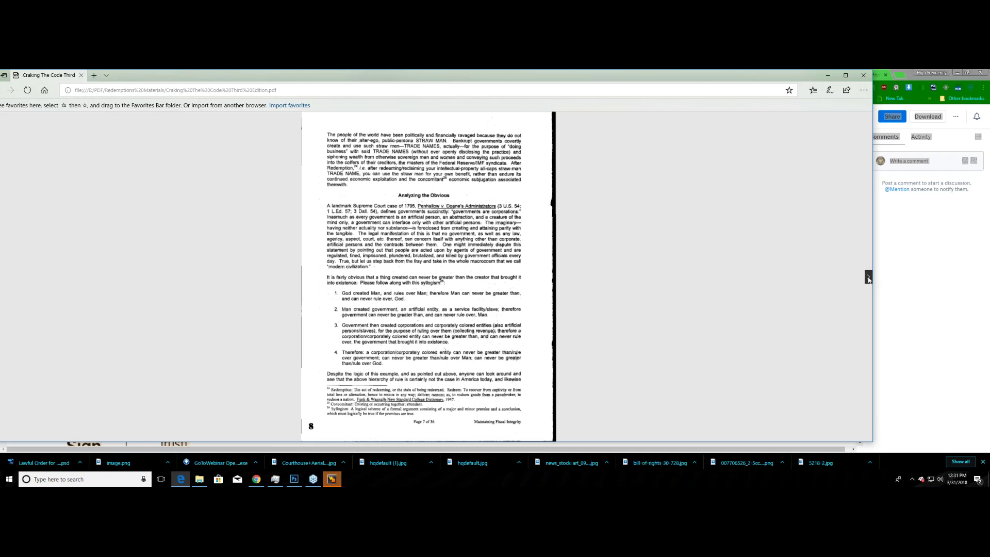
left_click(868, 277)
left_click(868, 277)
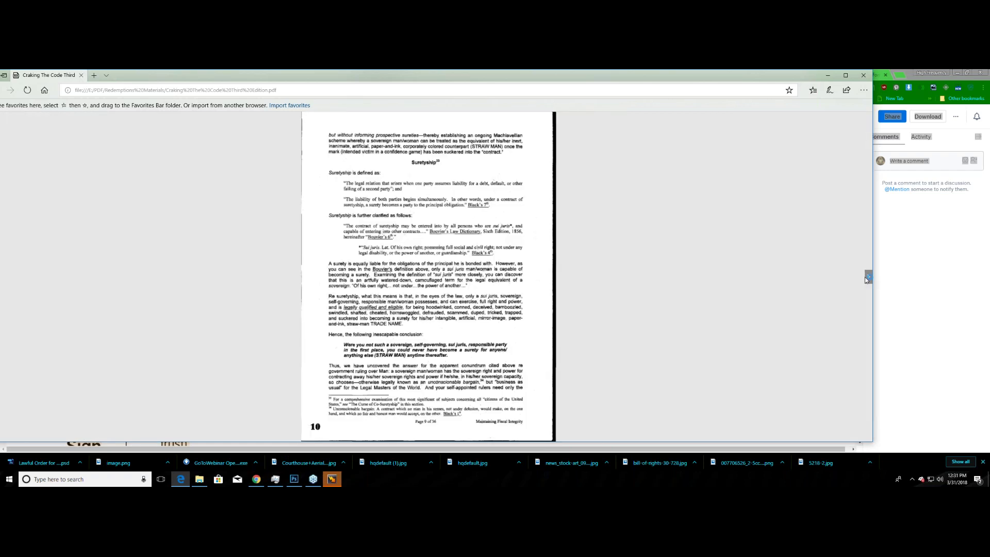
left_click(868, 278)
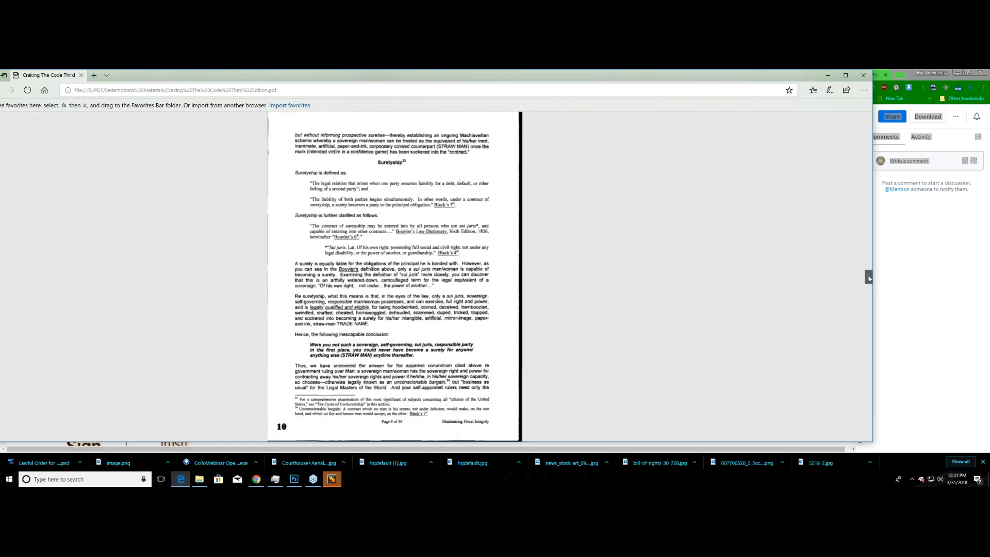
left_click(869, 278)
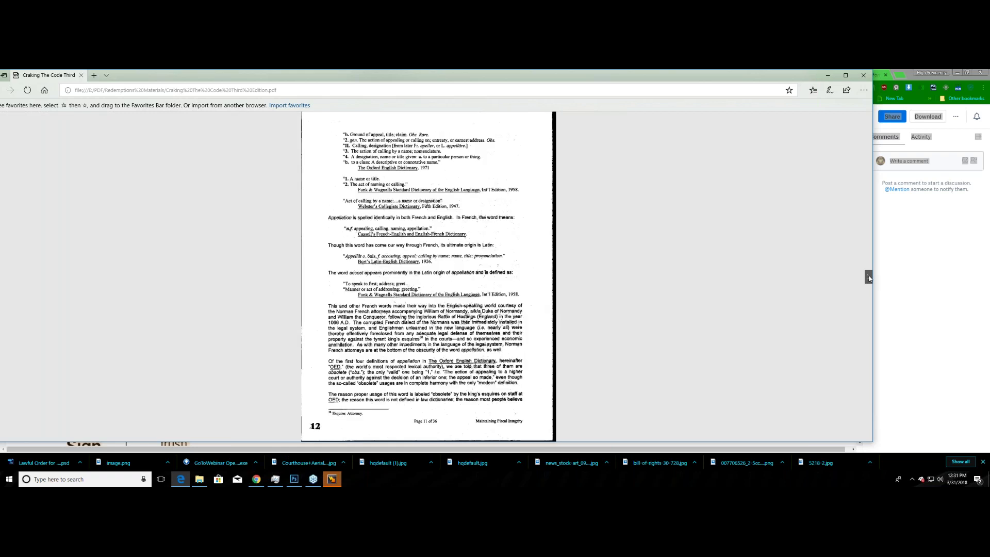
left_click(868, 277)
left_click(868, 277)
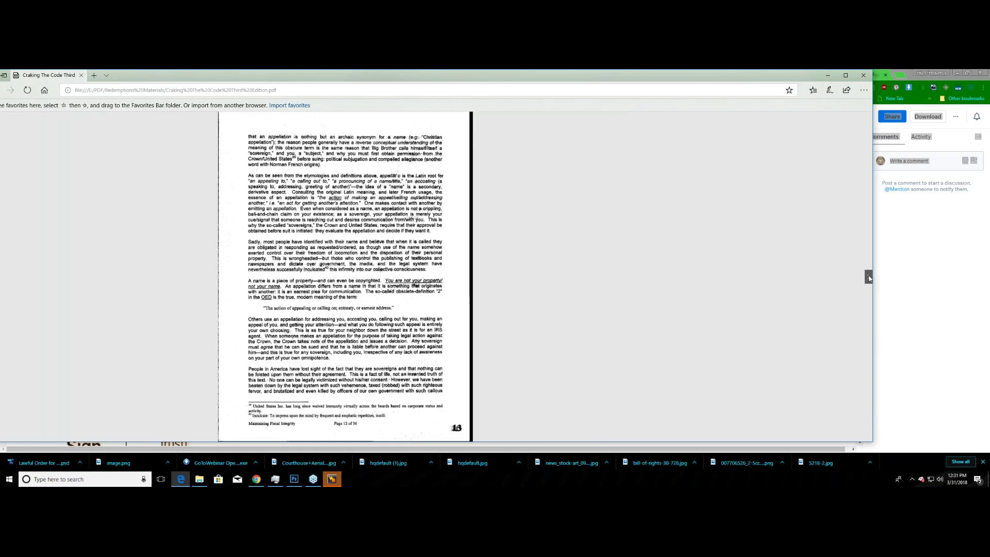
left_click(869, 277)
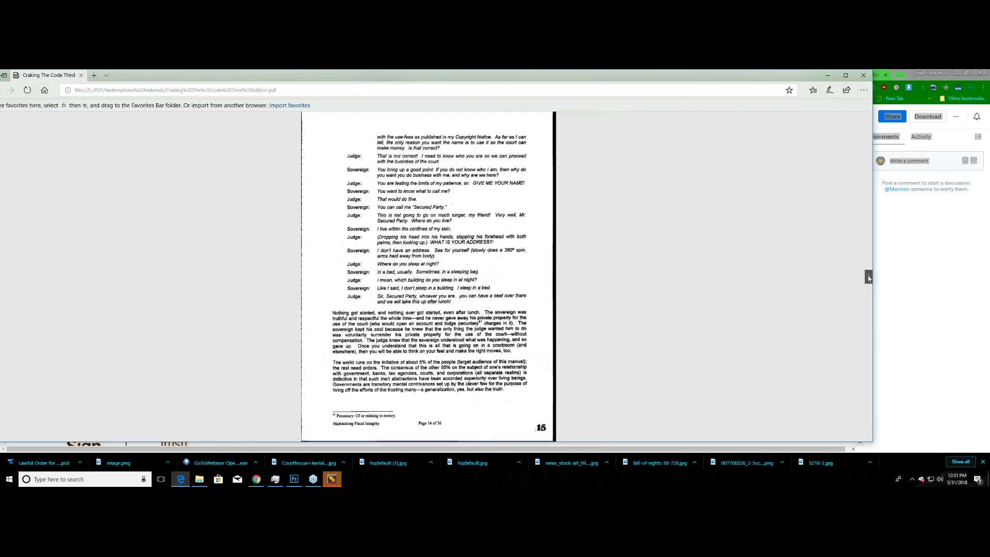
left_click(868, 277)
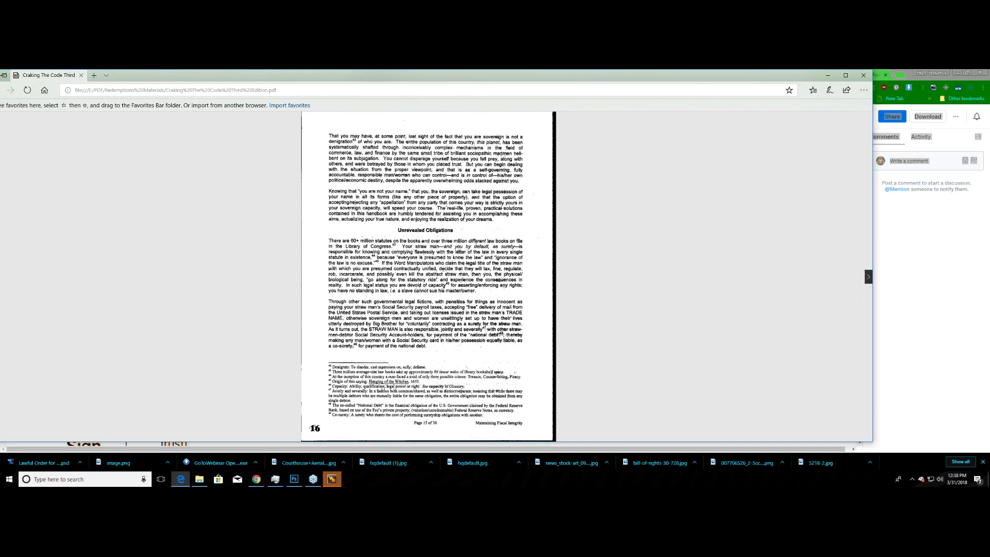
- Page the PDF forward past pages 55–57 to page 71, 'The Nature of Social Security'
key("Right")
key("Right")
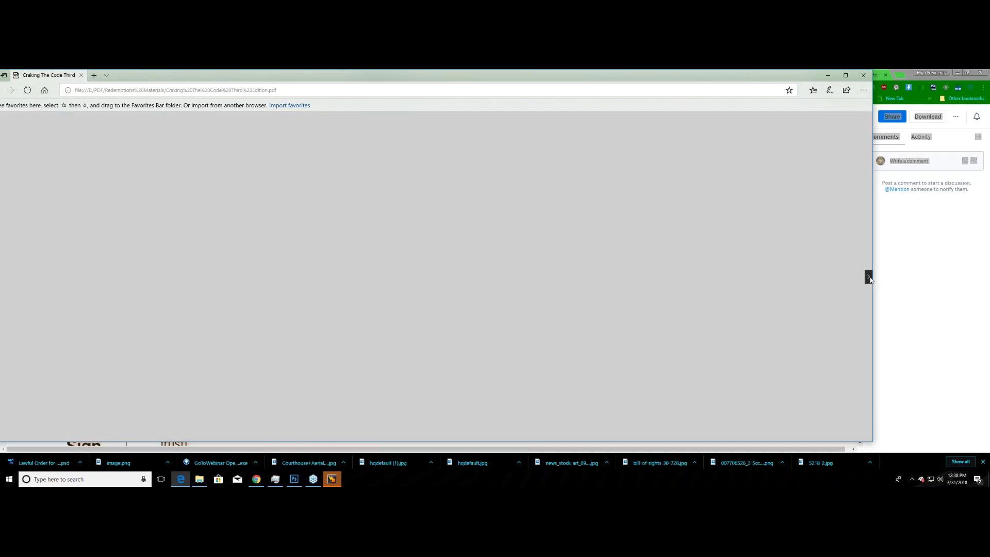
left_click(868, 277)
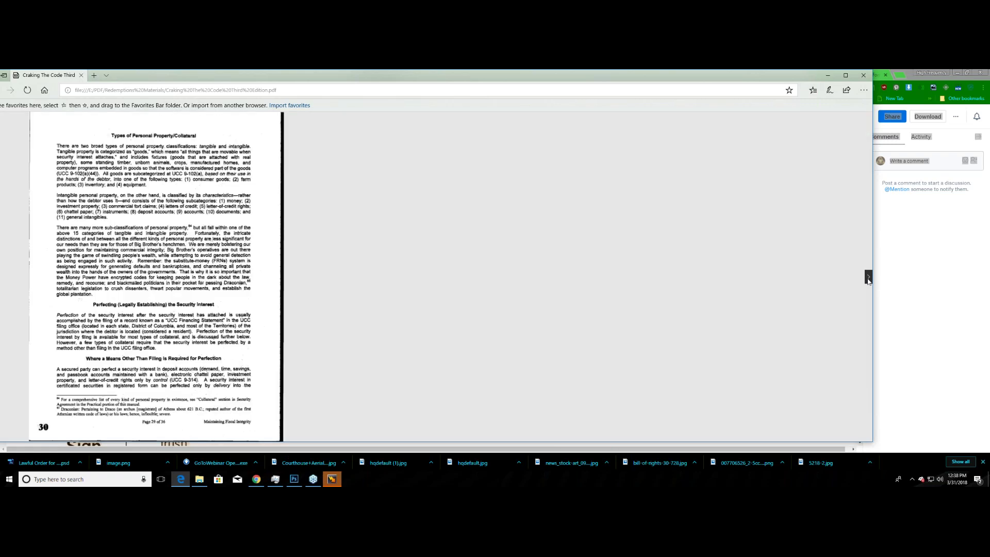
left_click(868, 279)
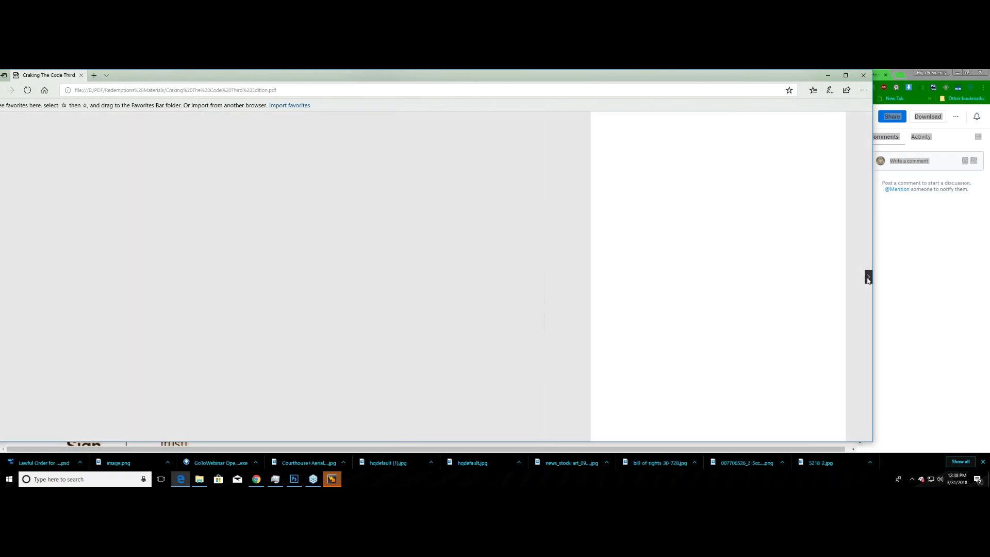
left_click(869, 278)
left_click(868, 278)
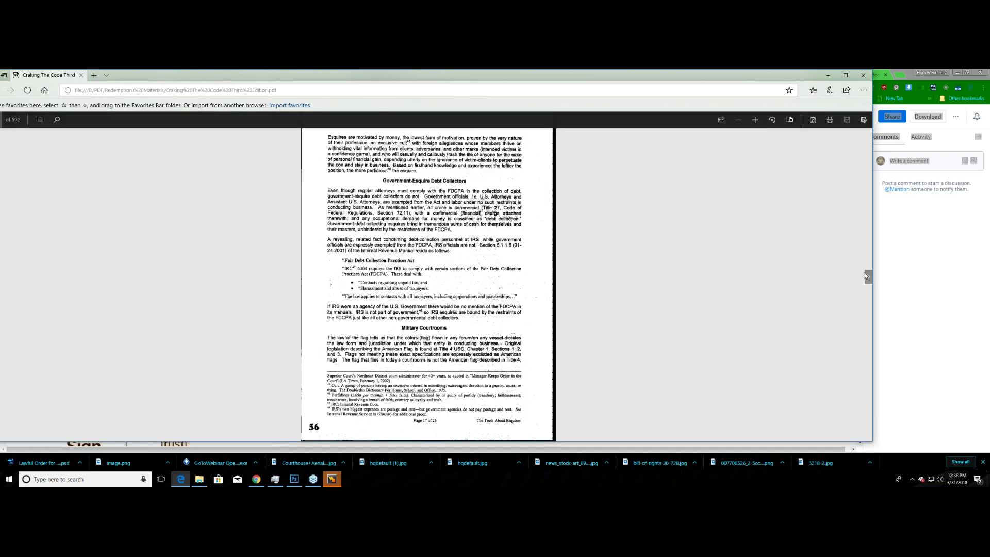
left_click(868, 279)
left_click(868, 278)
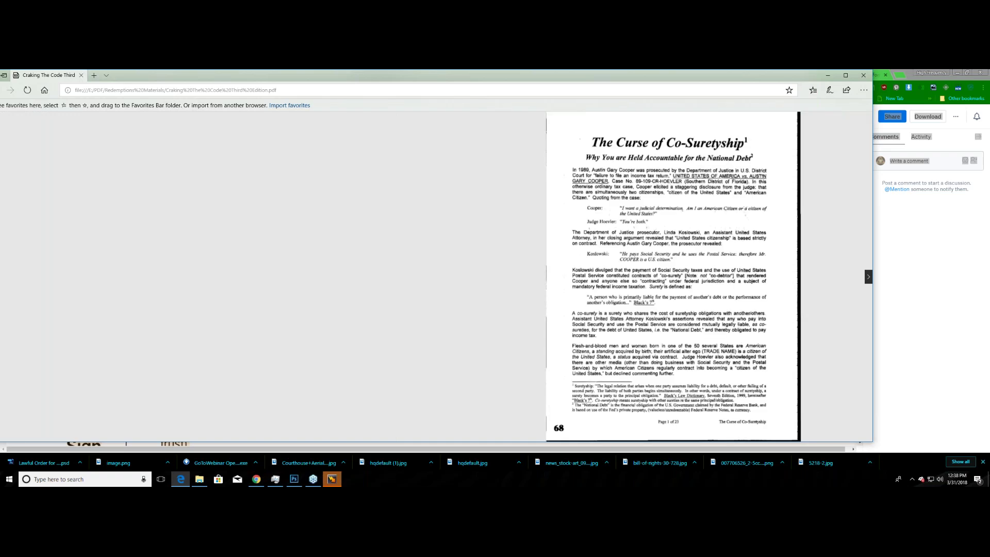
left_click(868, 277)
left_click(868, 276)
left_click(868, 277)
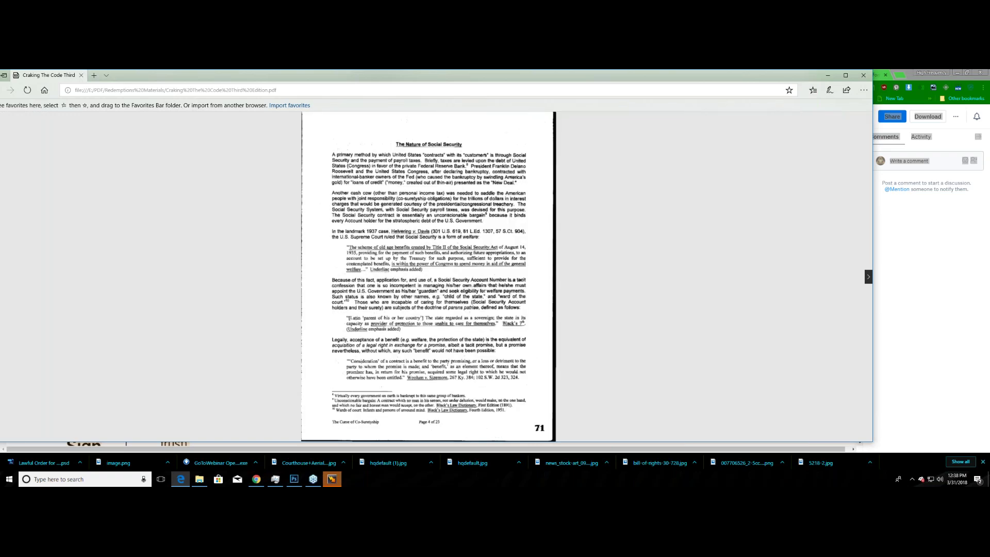
left_click(868, 277)
left_click(868, 277)
left_click(869, 277)
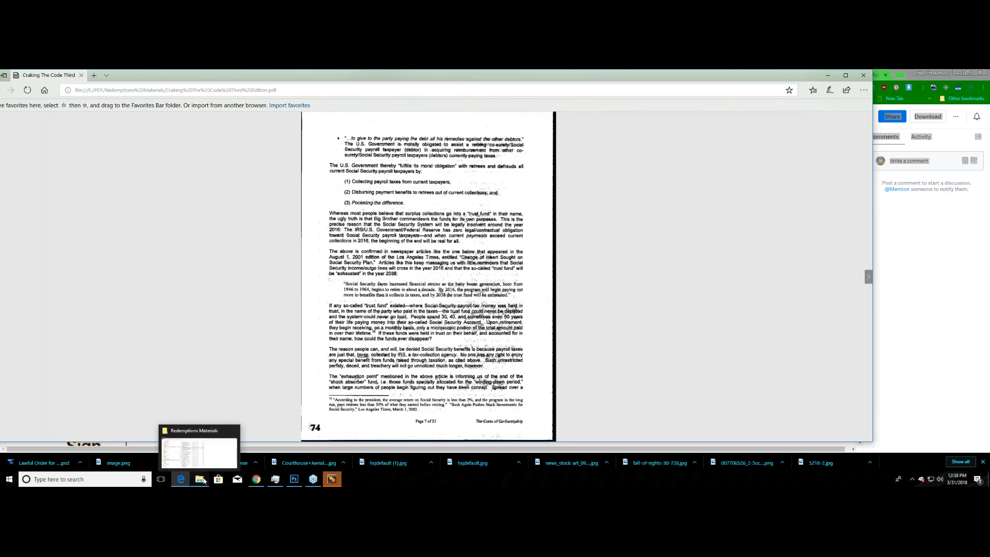
- Open the Cracking the Code Third Edition PDF from the Redemptions Materials folder in Google Chrome
left_click(199, 479)
right_click(317, 221)
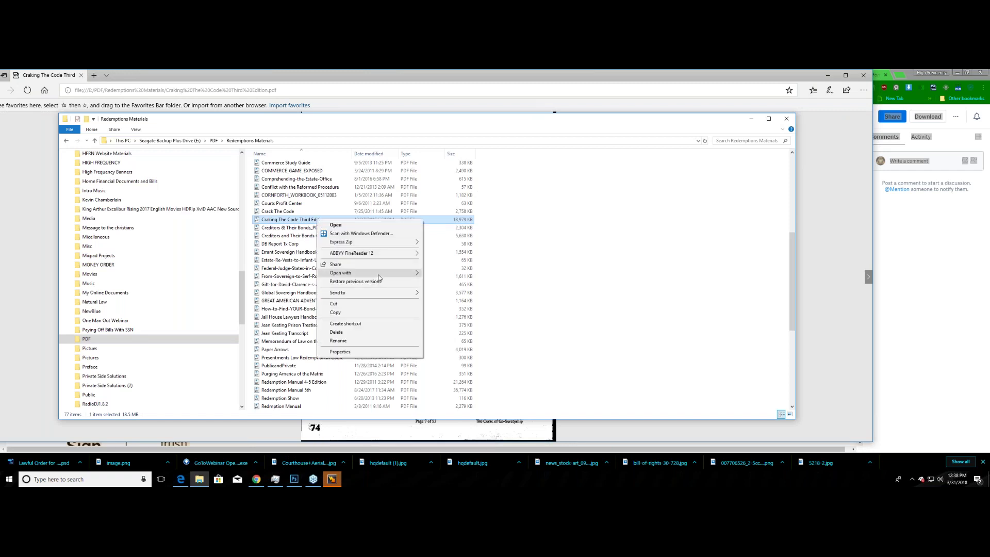
mouse_move(394, 276)
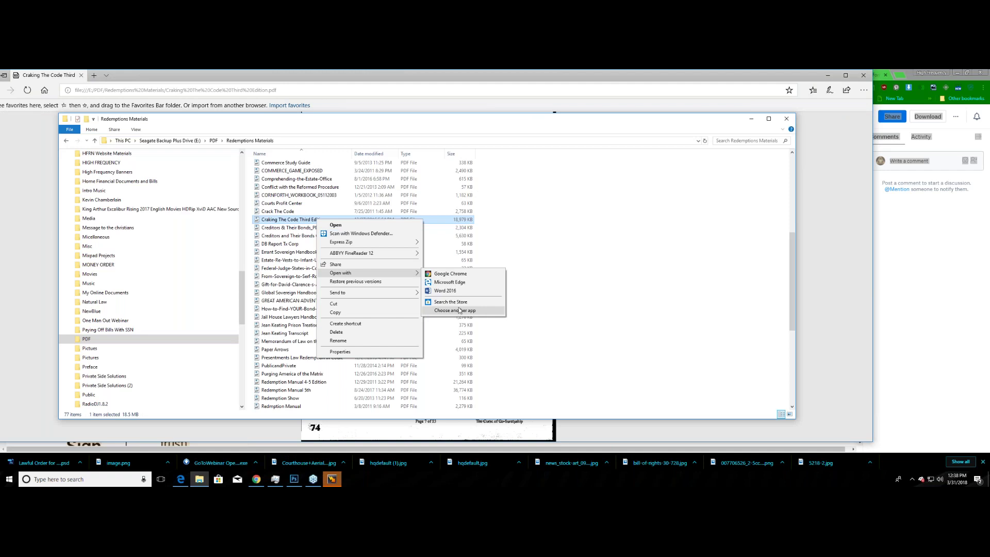
left_click(454, 274)
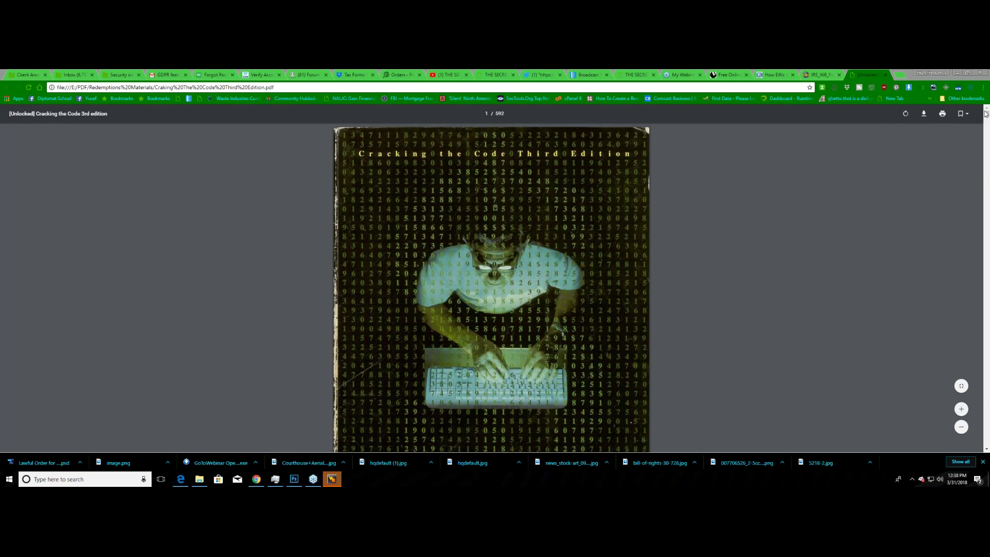
- Jump to mid-book and scroll to the Notice by Written Communication / Security Agreement page after page 286
left_click(986, 202)
left_click_drag(987, 114, 986, 298)
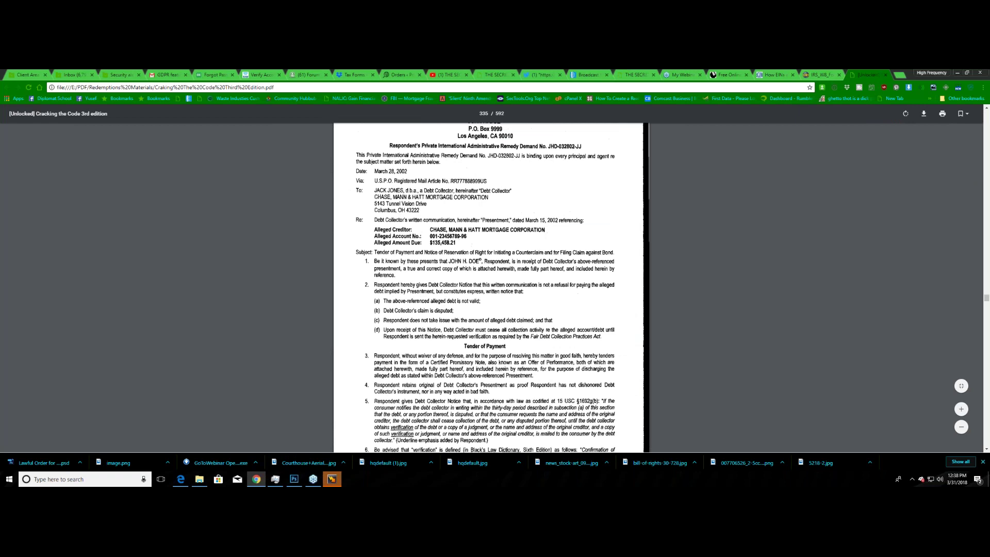
scroll(419, 325, "up", 5)
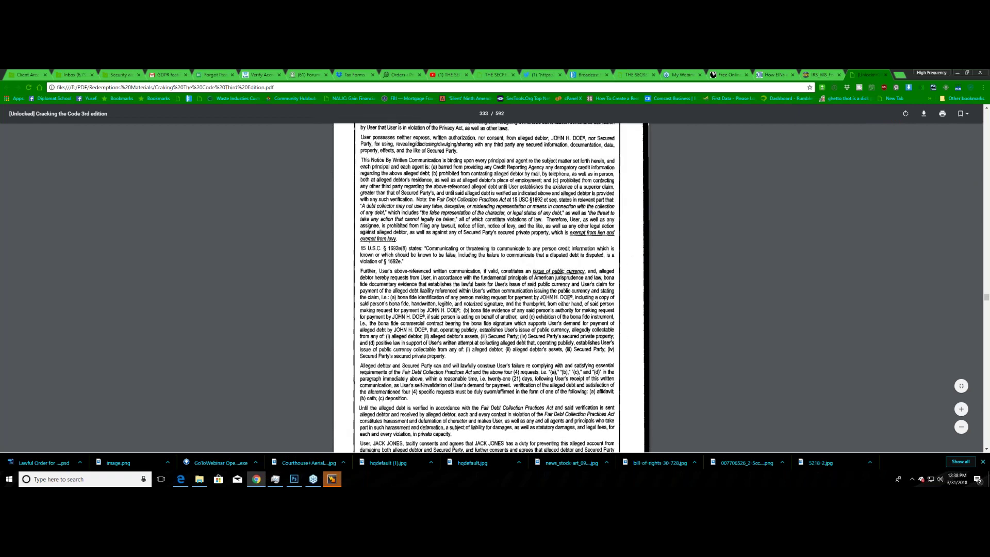
scroll(433, 320, "up", 10)
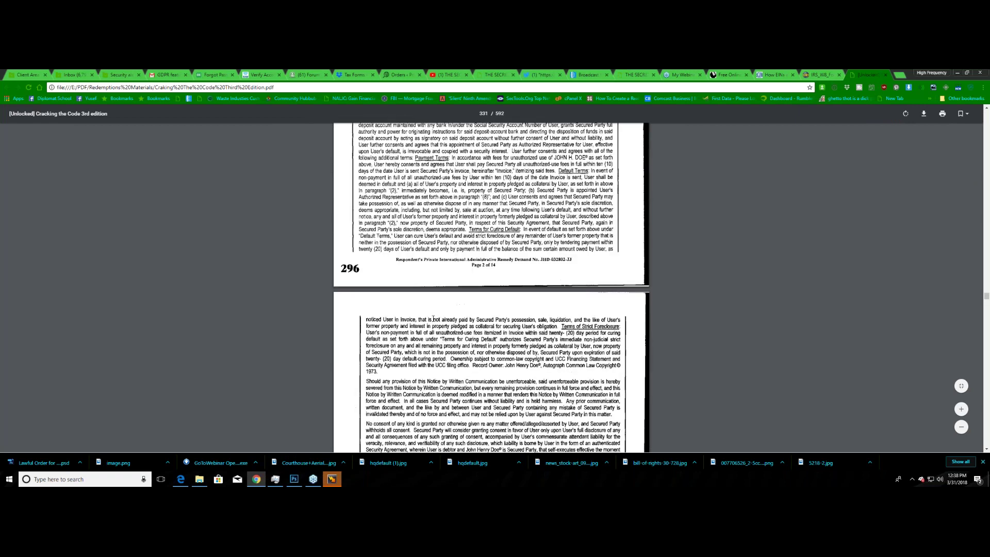
scroll(433, 319, "up", 6)
scroll(438, 317, "up", 10)
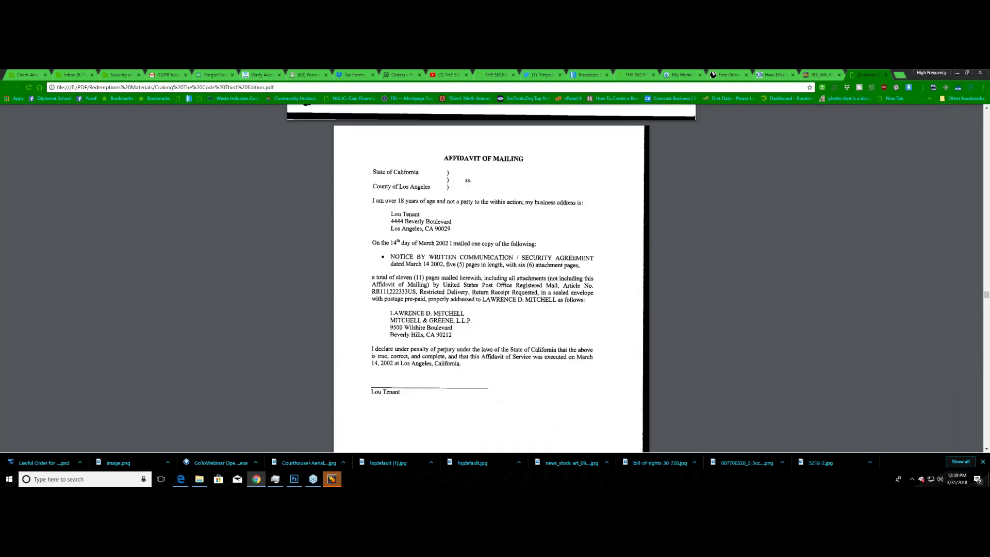
scroll(438, 316, "up", 5)
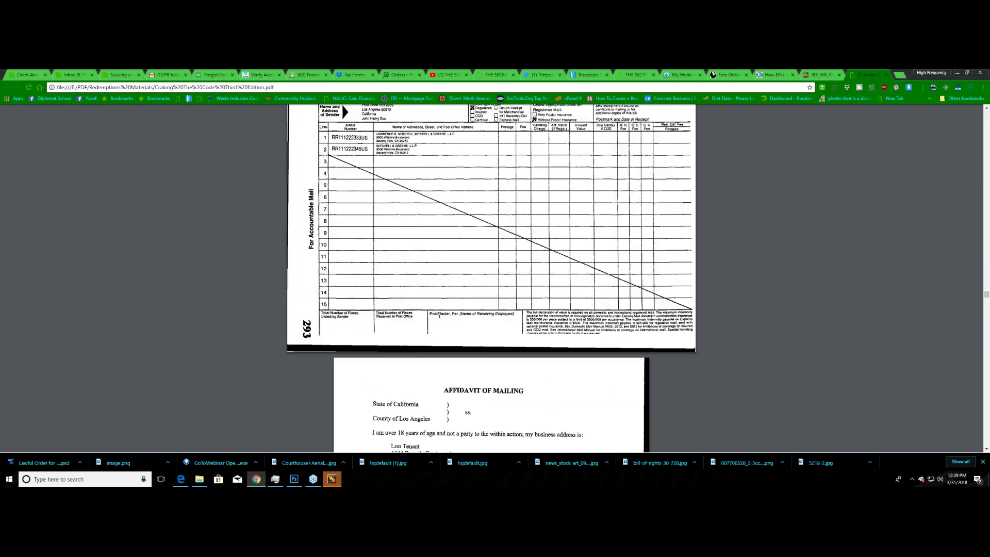
scroll(439, 316, "up", 5)
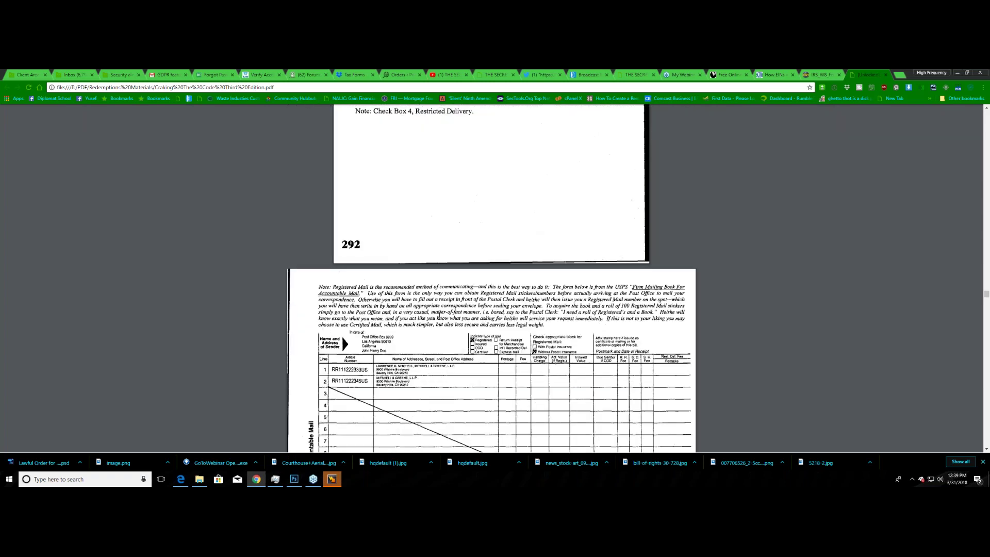
scroll(439, 316, "up", 5)
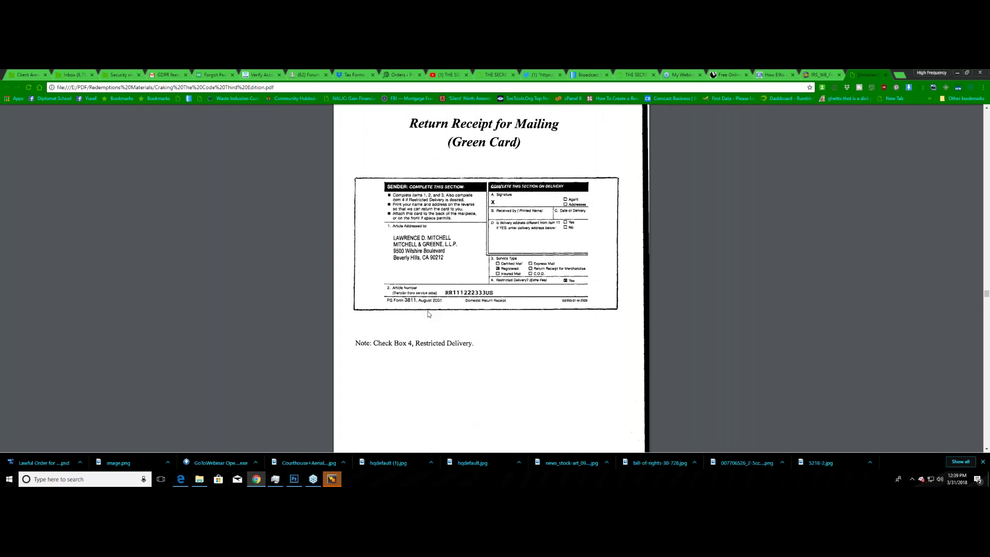
scroll(428, 311, "up", 4)
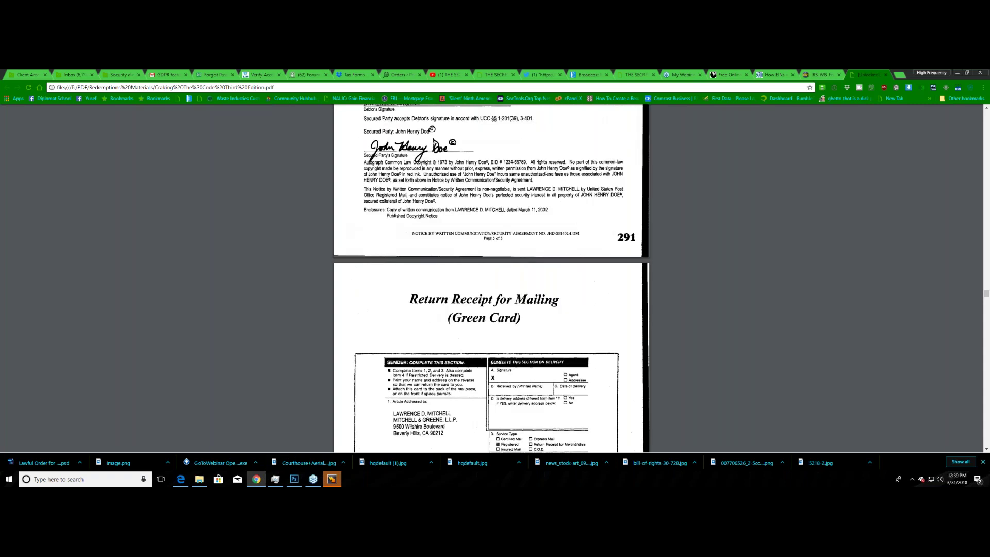
scroll(428, 311, "up", 9)
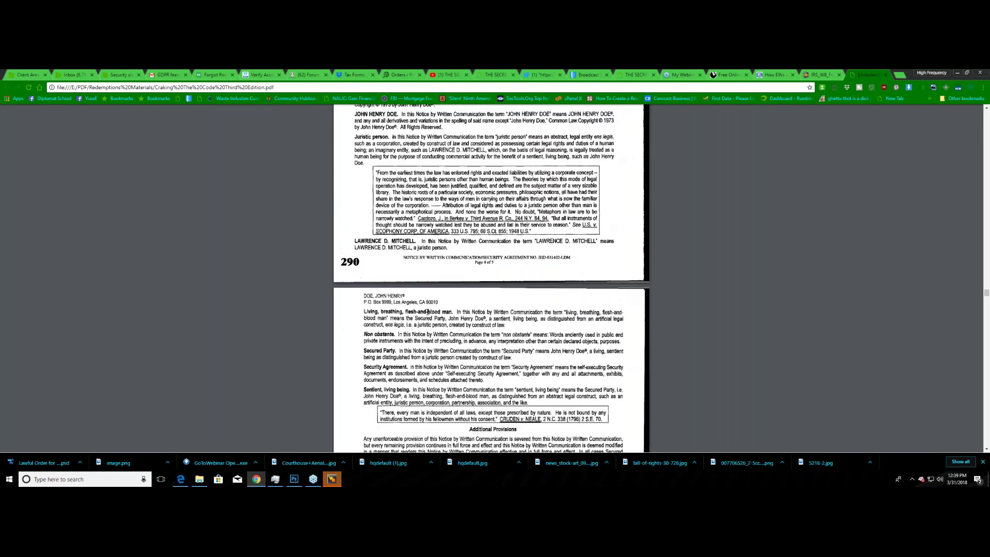
scroll(428, 312, "up", 10)
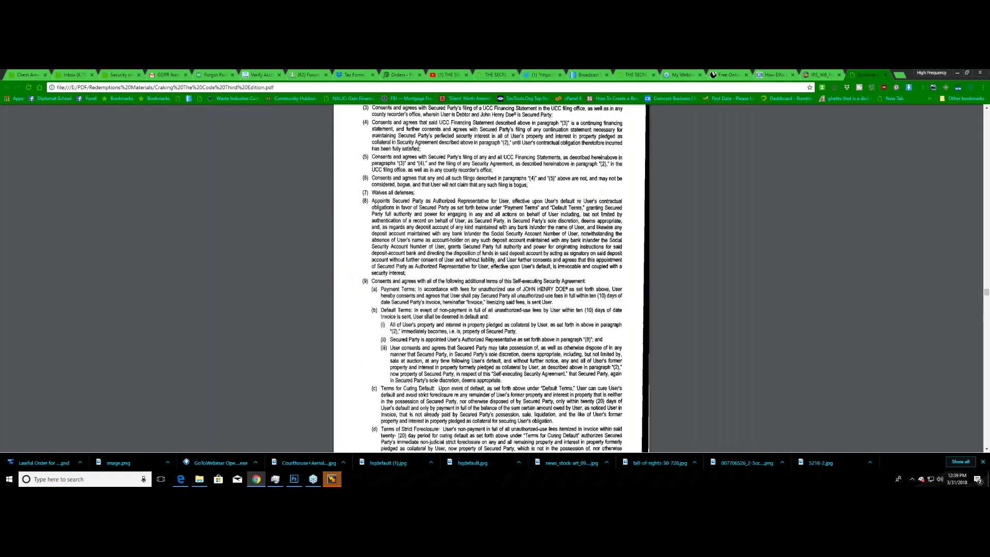
scroll(428, 311, "up", 10)
scroll(433, 311, "up", 1)
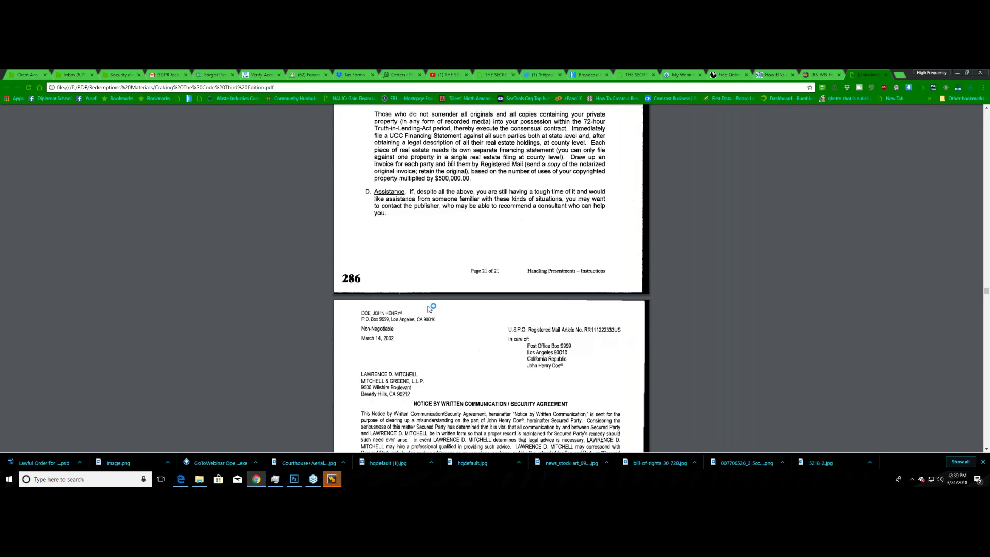
scroll(426, 310, "down", 2)
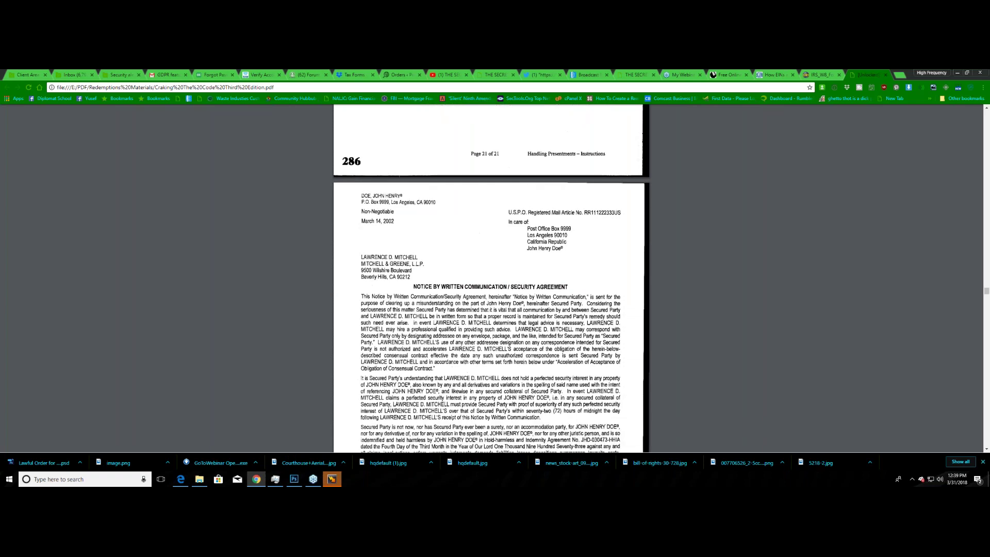
scroll(428, 305, "down", 1)
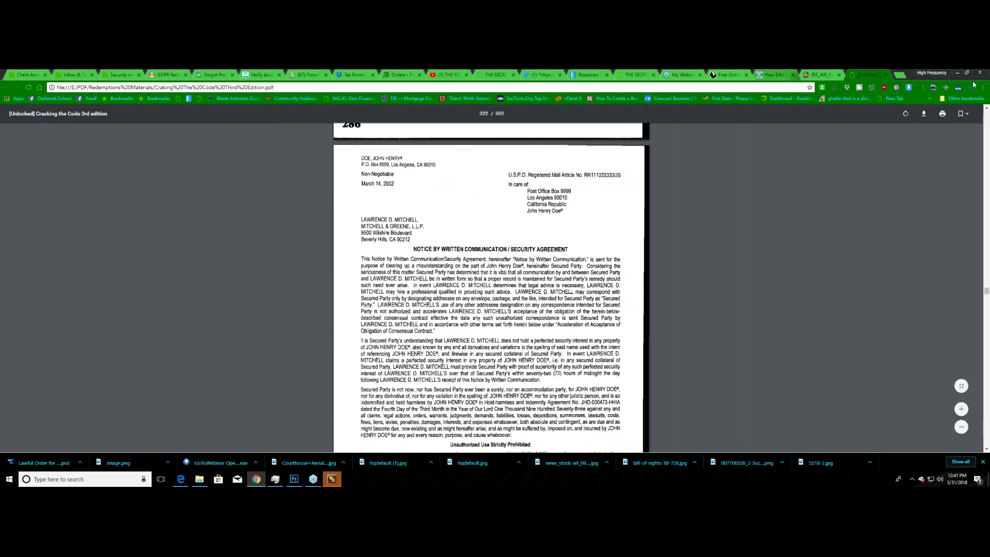
- In a new tab, search Google for 'notary public' using the suggestion under 'notary'
left_click(900, 76)
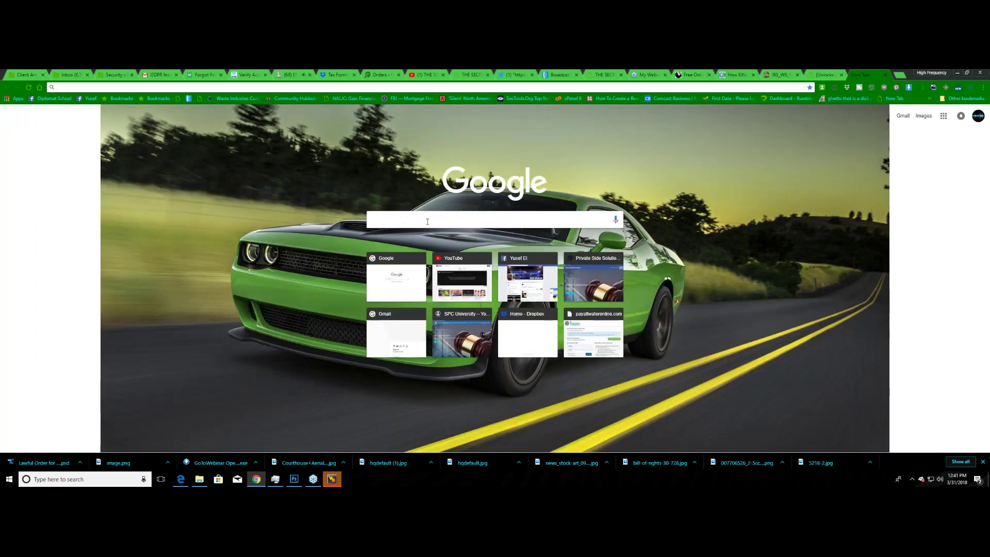
left_click(427, 222)
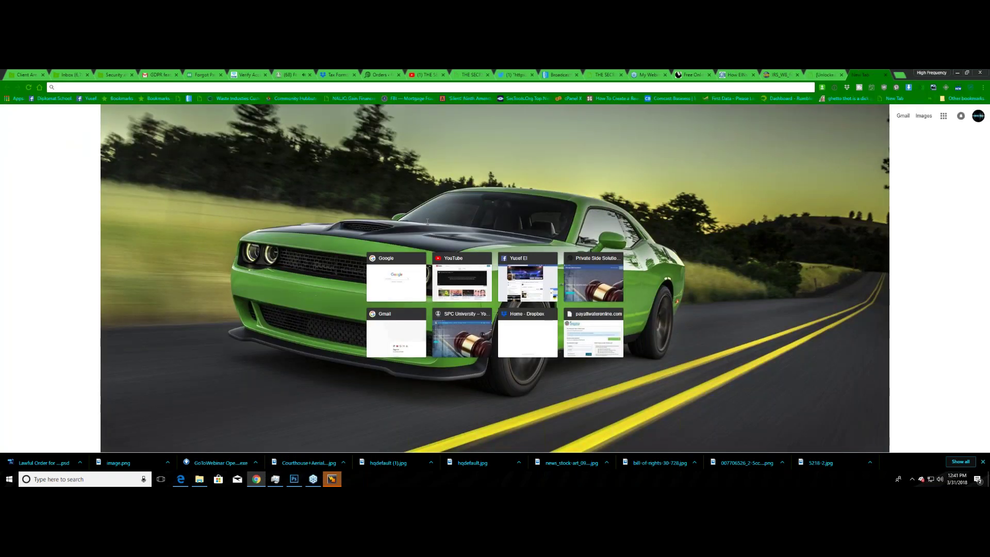
type("notary")
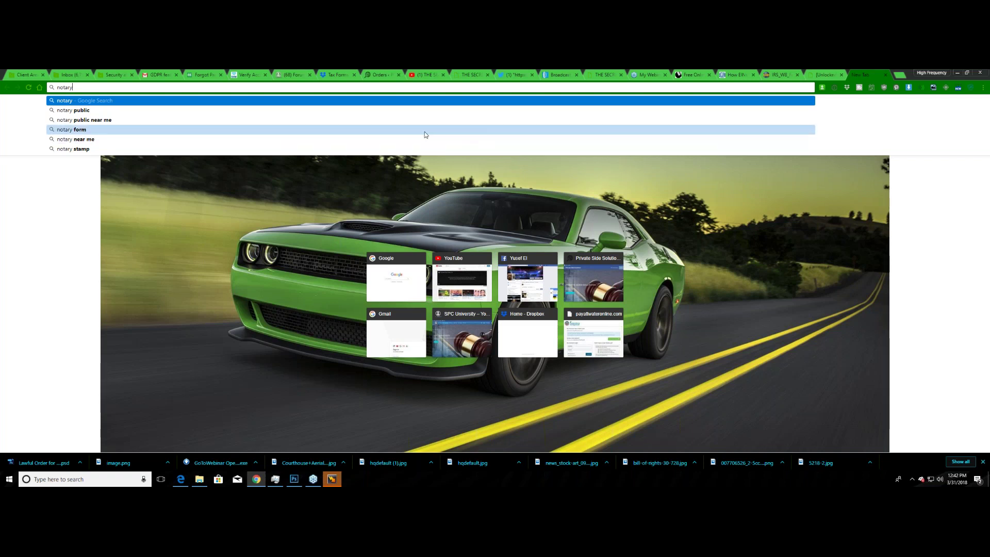
key("Down")
key("Return")
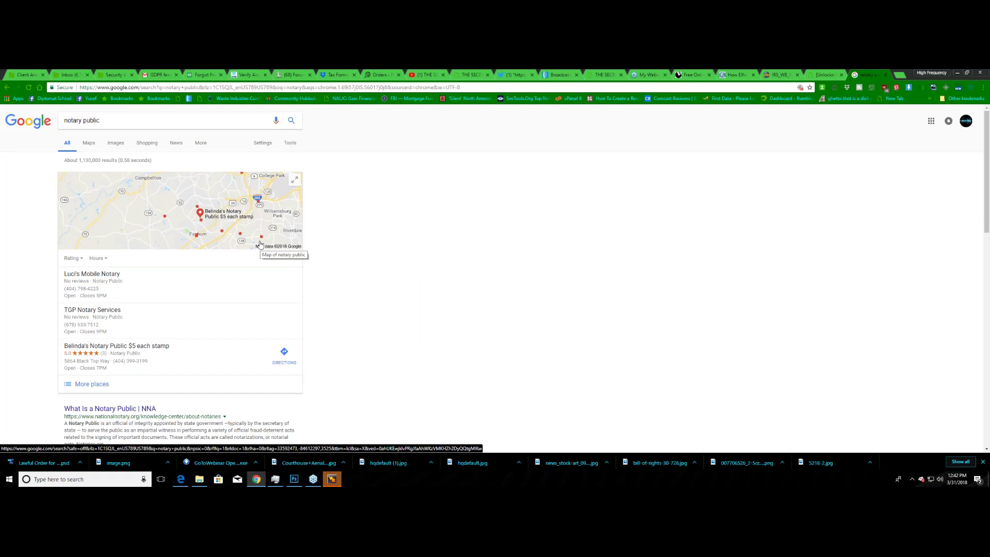
- Refine the Google search to 'notary public, certified copy'
scroll(260, 245, "down", 2)
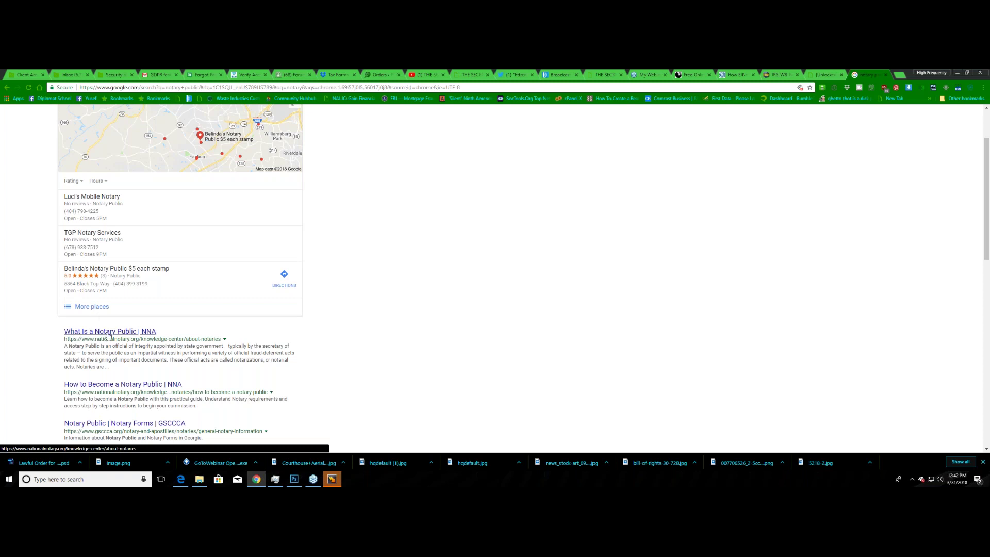
scroll(108, 335, "up", 2)
left_click(112, 121)
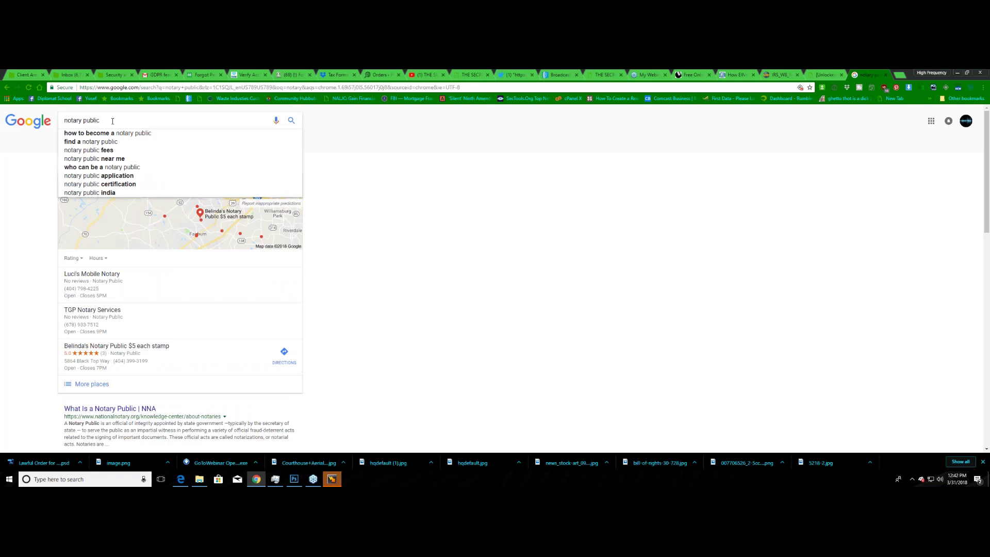
type(", certified copy")
key("Return")
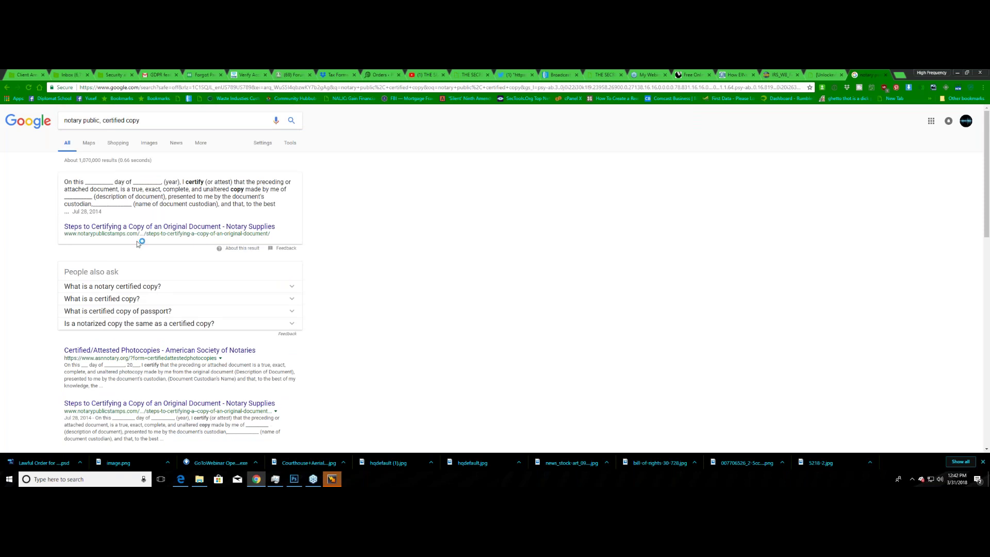
scroll(141, 250, "down", 3)
- Open the American Society of Notaries article on certified/attested photocopies
left_click(142, 235)
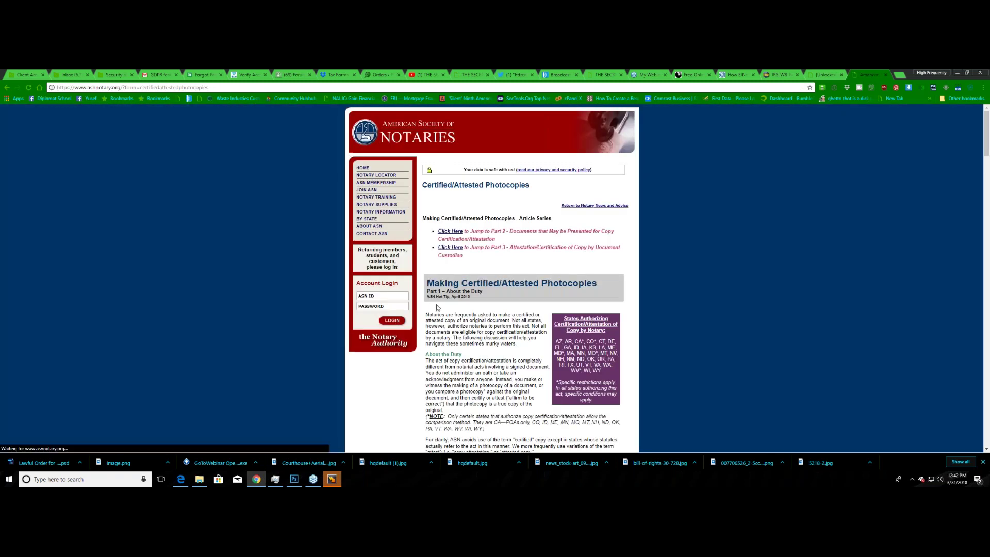
scroll(468, 320, "down", 4)
scroll(467, 320, "up", 1)
scroll(468, 320, "up", 2)
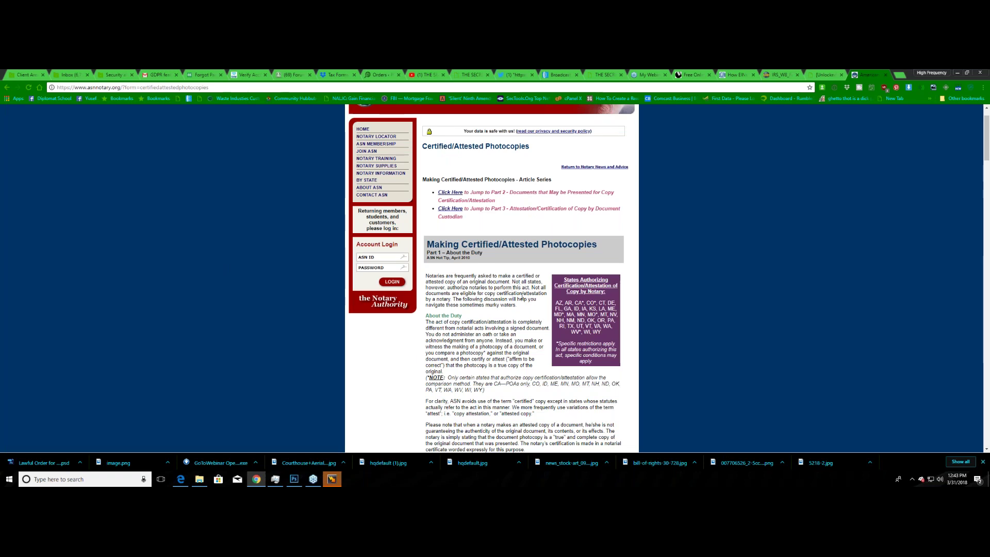
- Zoom the article page in four steps and scroll down to Part 1 – About the Duty
left_click(984, 87)
left_click(960, 161)
left_click(960, 162)
left_click(961, 161)
left_click(960, 161)
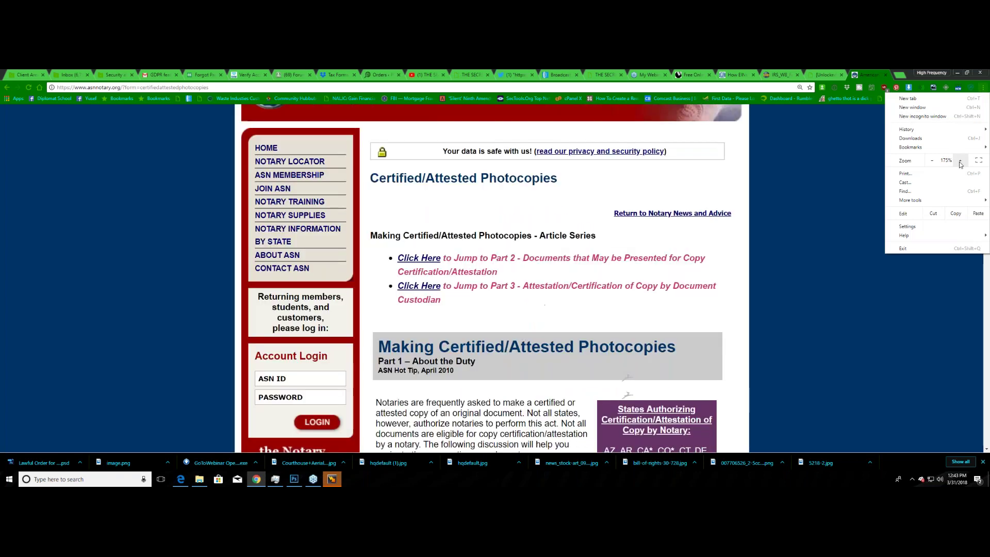
left_click(960, 161)
left_click(652, 258)
scroll(652, 258, "down", 5)
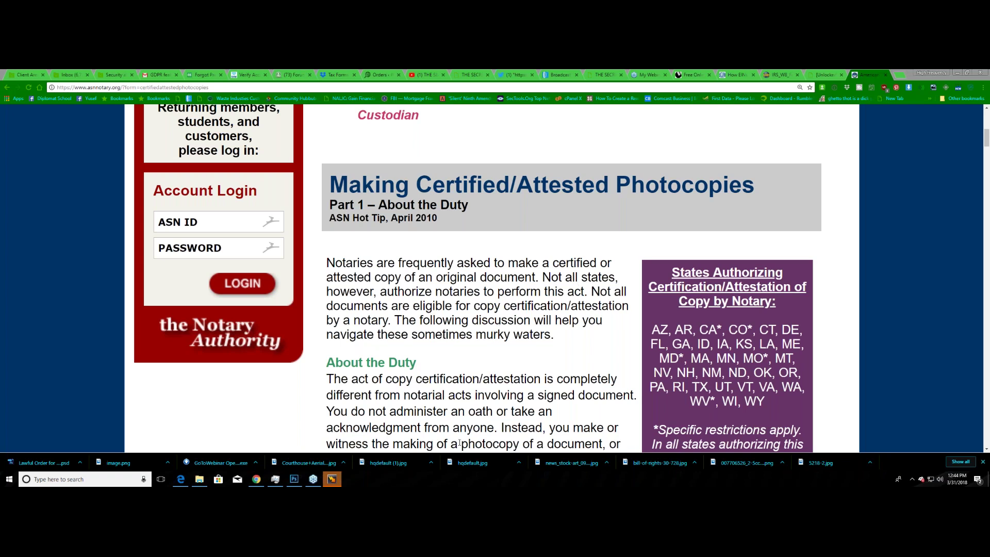
scroll(306, 411, "down", 1)
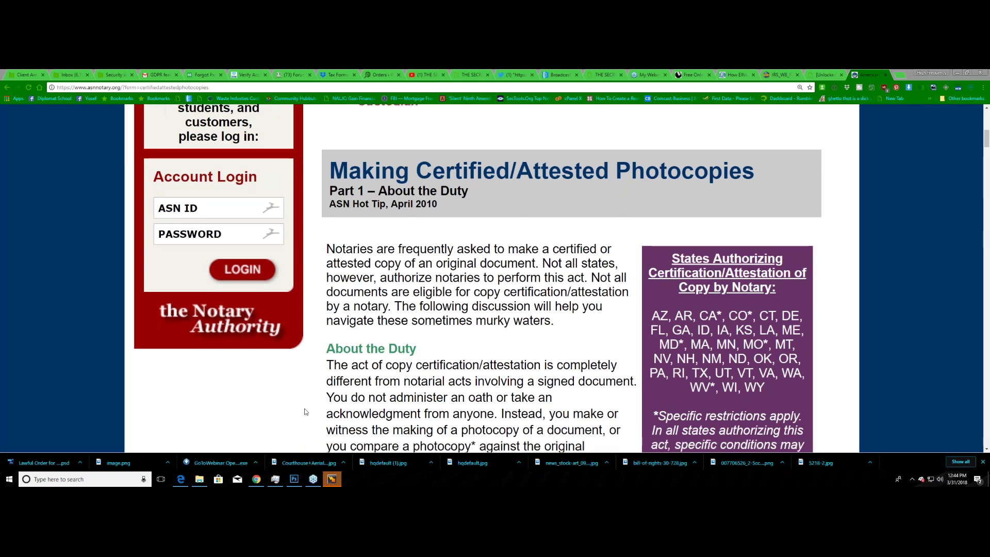
scroll(305, 412, "down", 4)
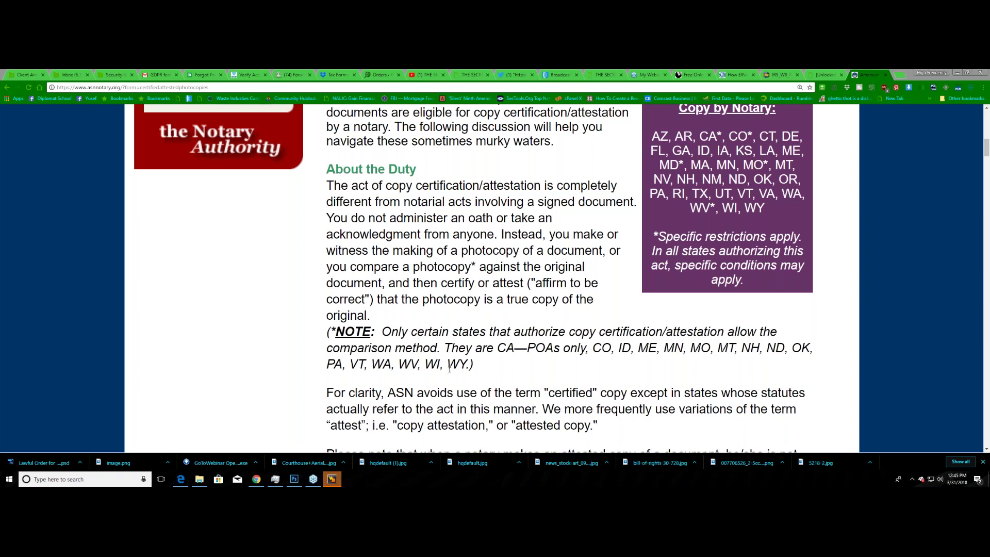
scroll(449, 369, "down", 1)
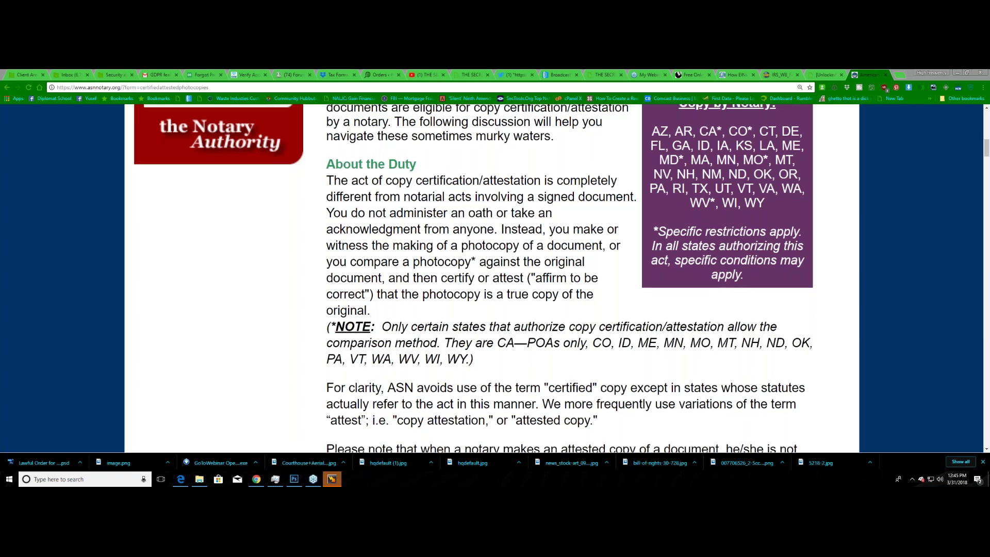
scroll(442, 367, "down", 2)
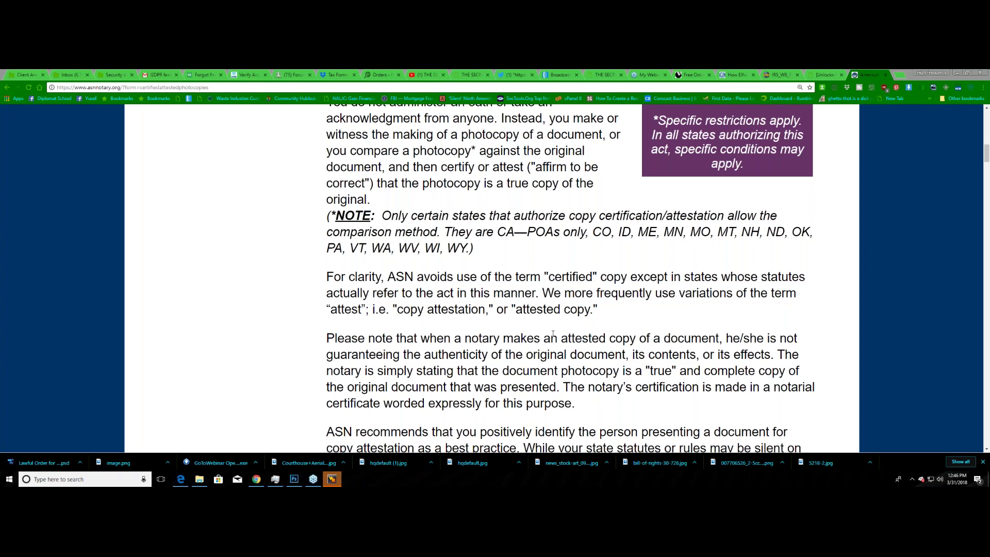
scroll(553, 334, "down", 4)
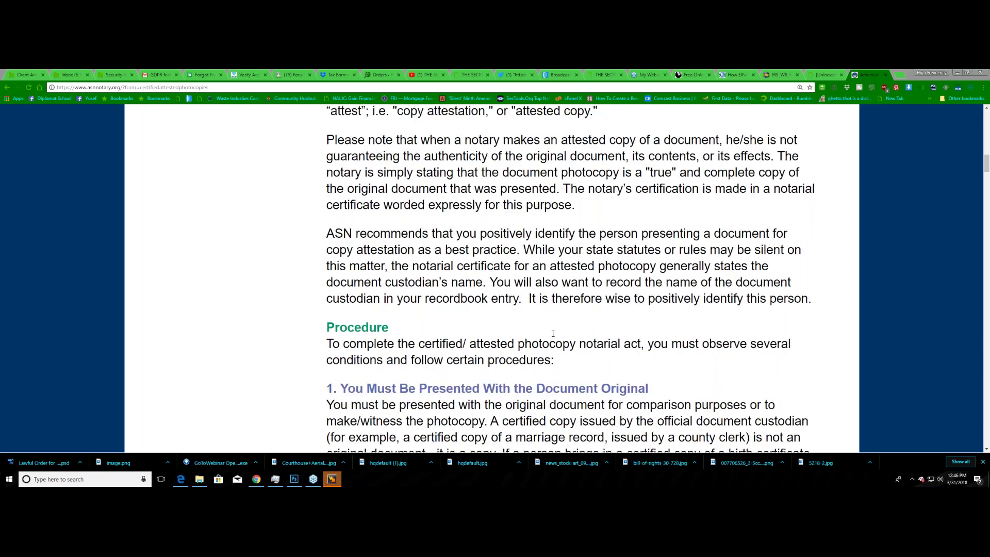
scroll(553, 334, "down", 5)
scroll(541, 313, "down", 1)
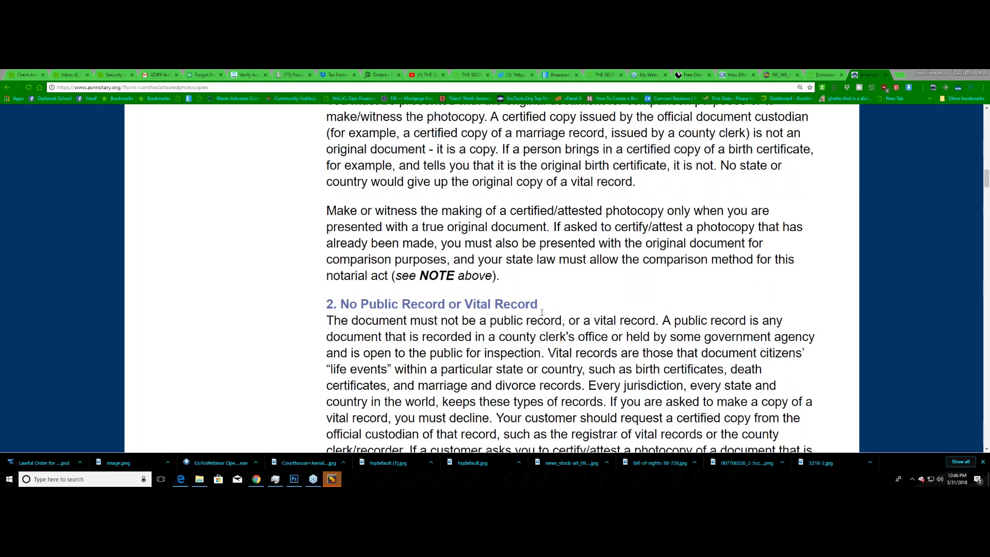
scroll(390, 168, "down", 3)
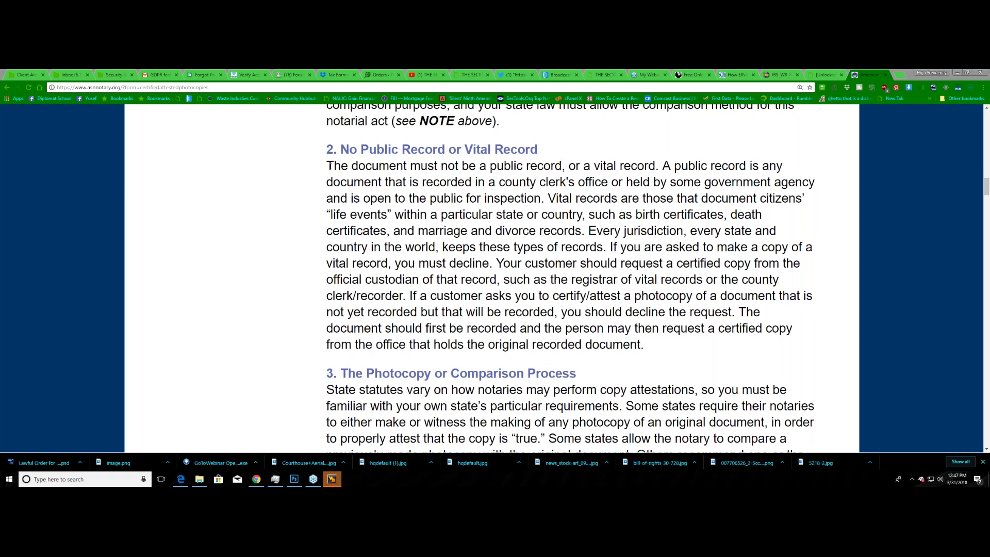
- Highlight the No Public Record or Vital Record paragraph, review the article, then open a new tab
left_click_drag(329, 166, 679, 351)
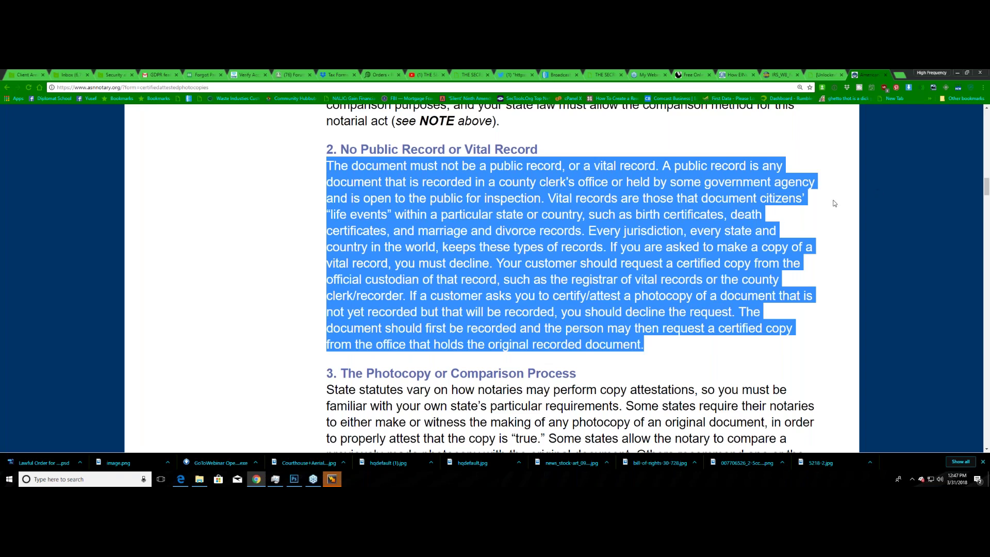
scroll(567, 278, "up", 5)
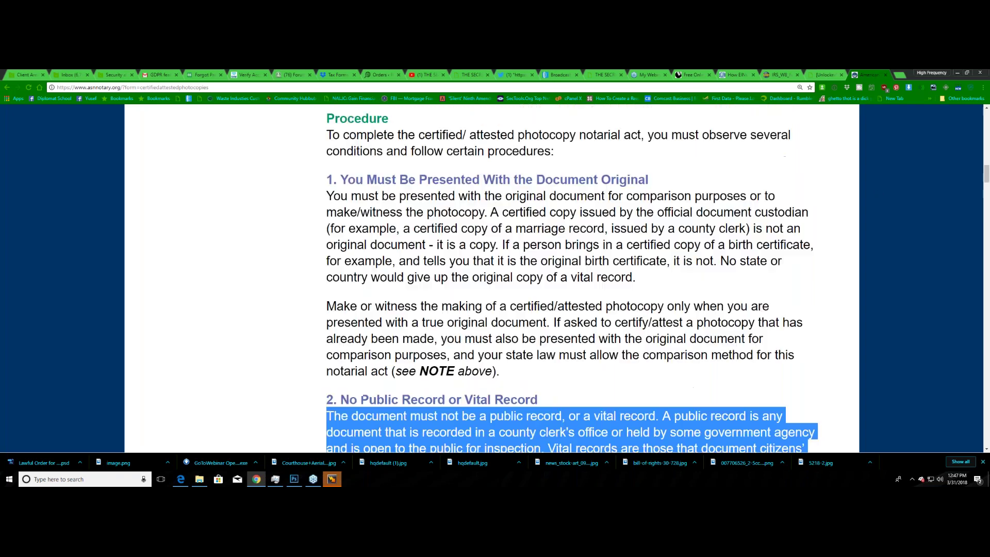
scroll(567, 278, "up", 1)
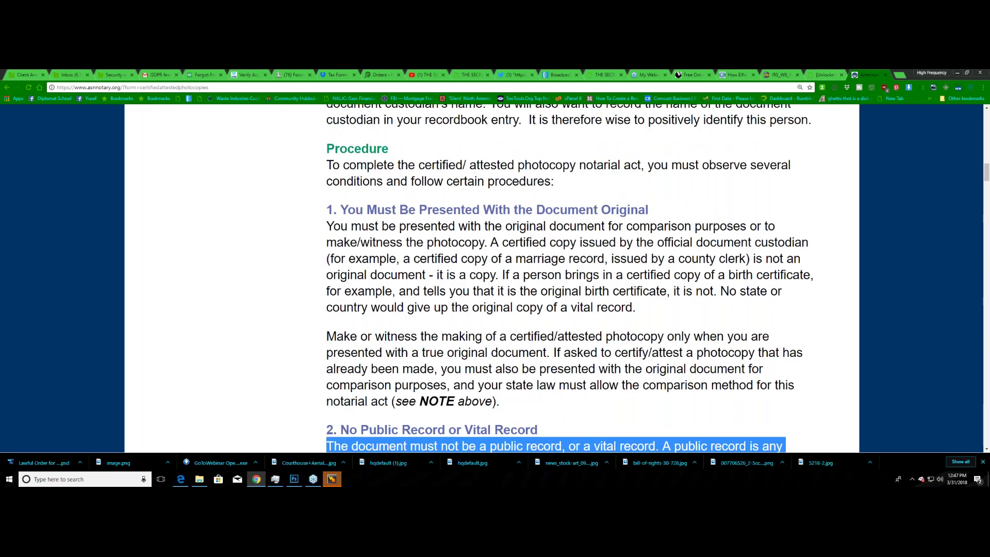
scroll(585, 227, "up", 6)
scroll(585, 227, "up", 5)
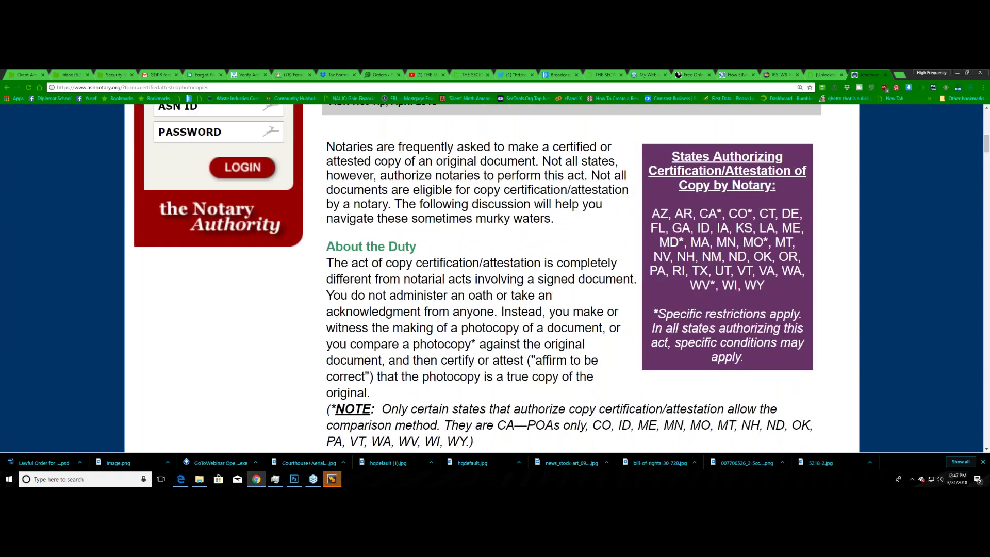
scroll(567, 279, "down", 10)
scroll(567, 279, "down", 6)
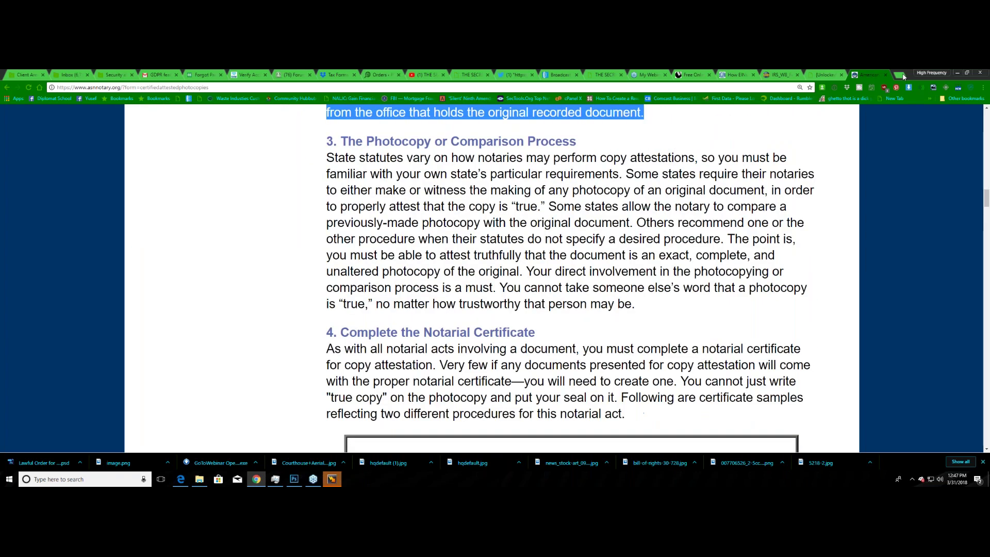
left_click(902, 76)
- Search Google for 'georgia, notary certification' and open the GA Notarial Certificates PDF
type("georg")
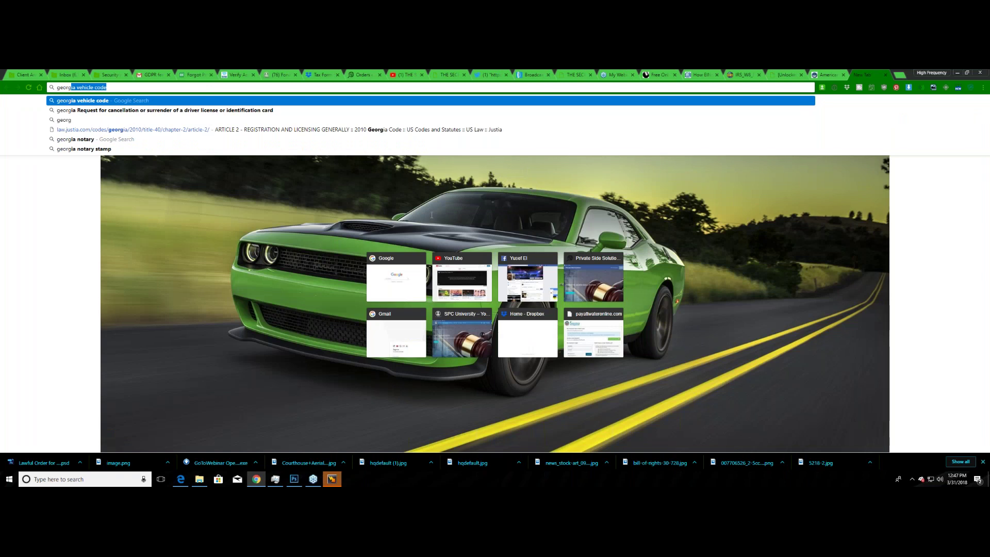
type("ia, notary certification")
key("Return")
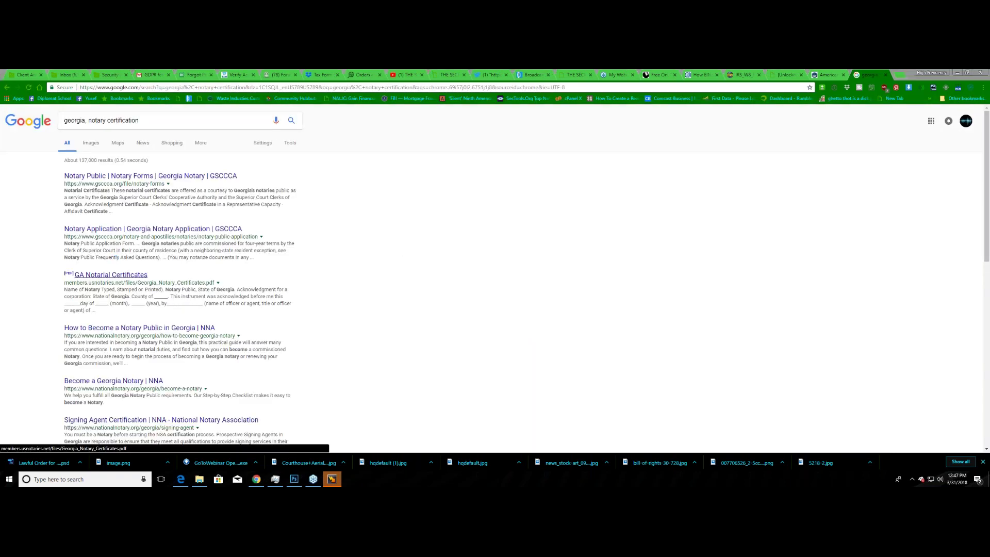
left_click(109, 275)
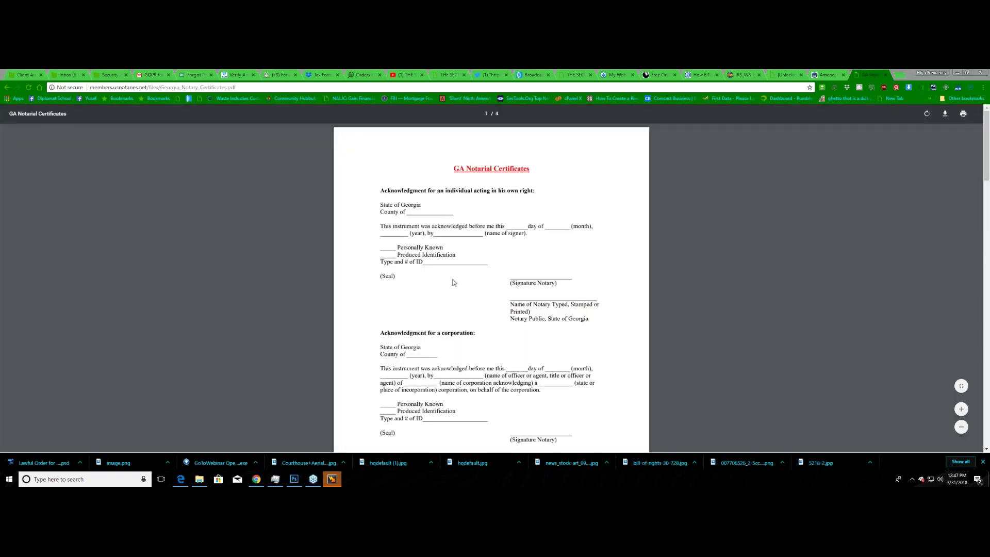
- Scroll the GA Notarial Certificates PDF from page 1 to the Copy Certification section on page 3
scroll(454, 283, "down", 3)
scroll(449, 288, "up", 3)
scroll(446, 292, "down", 1)
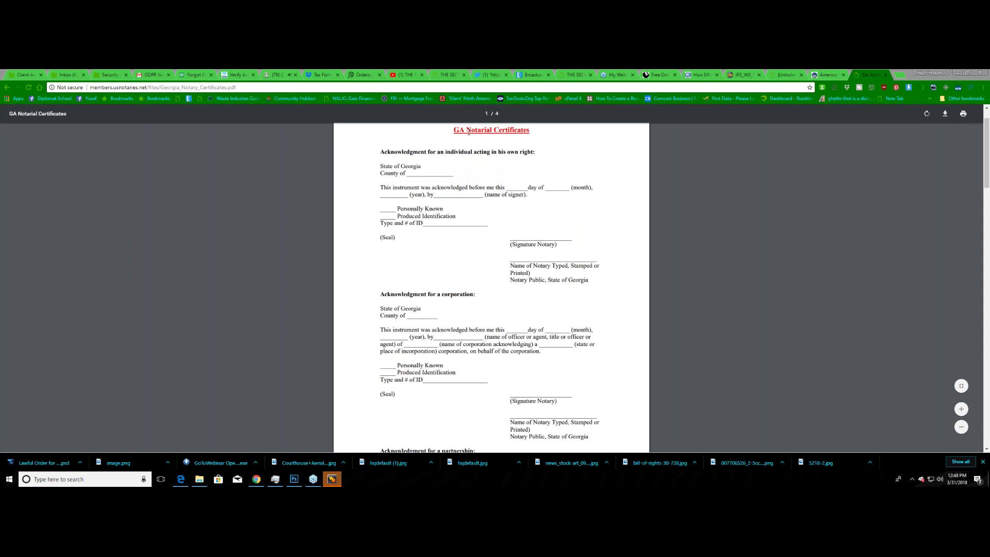
scroll(517, 249, "up", 1)
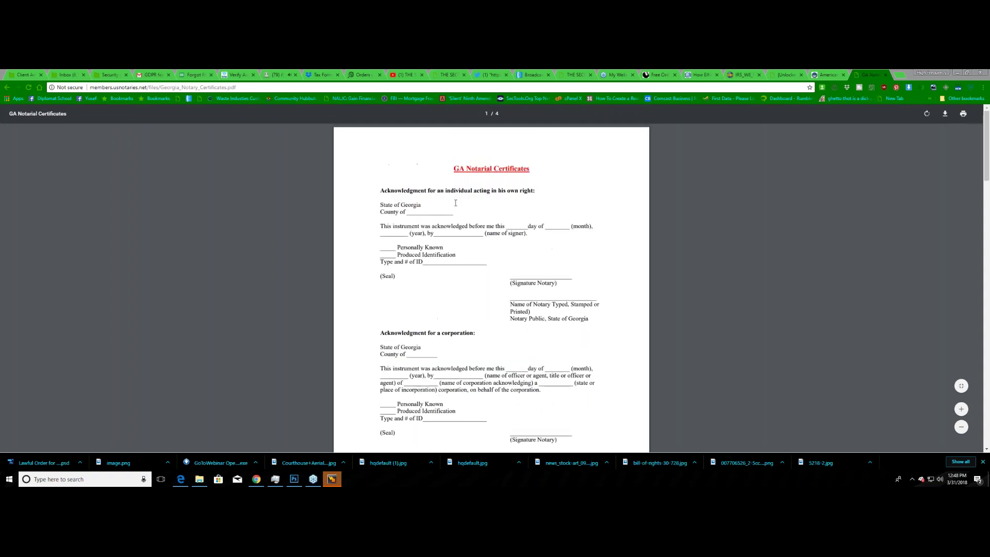
left_click_drag(593, 318, 357, 203)
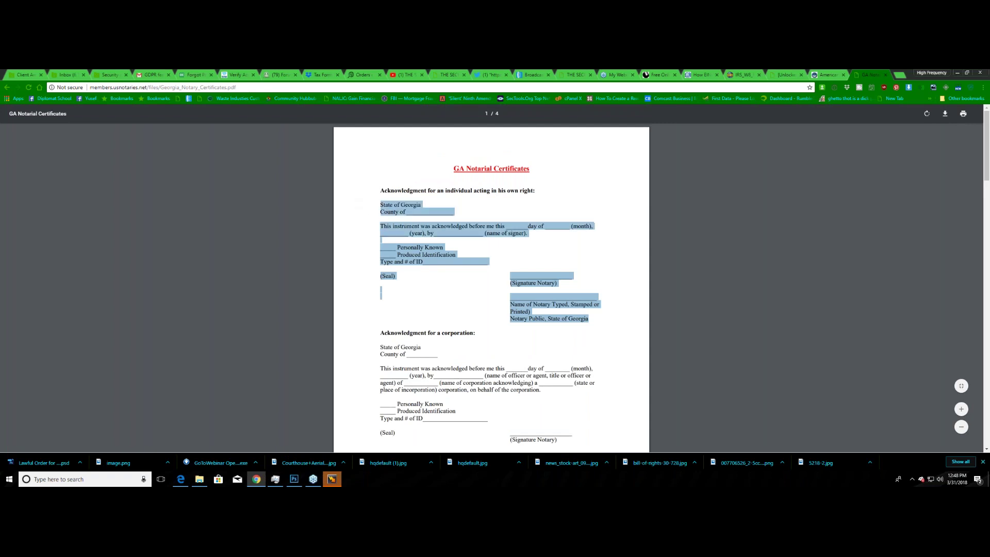
scroll(371, 214, "down", 3)
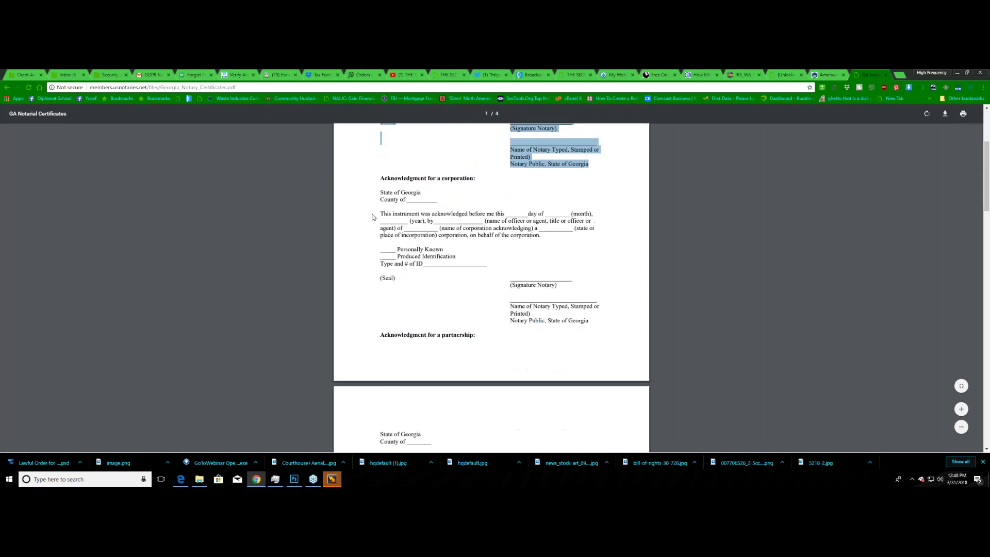
scroll(475, 213, "up", 3)
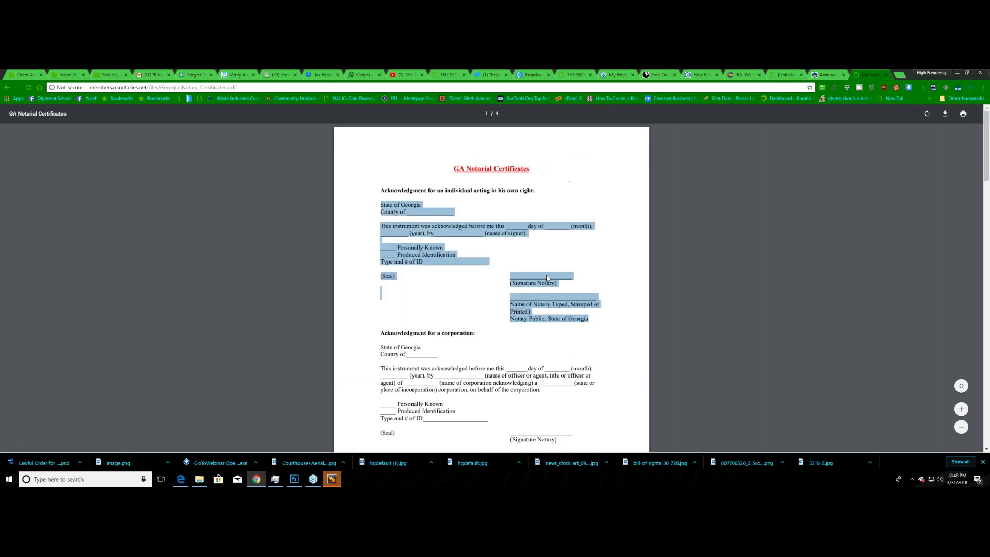
left_click(389, 304)
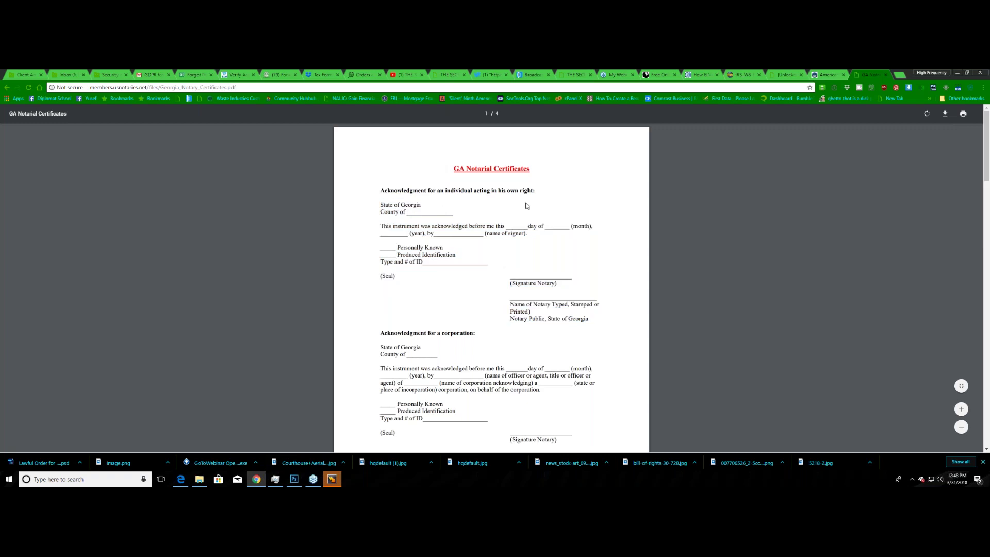
scroll(526, 205, "down", 2)
scroll(444, 229, "down", 4)
scroll(453, 234, "down", 5)
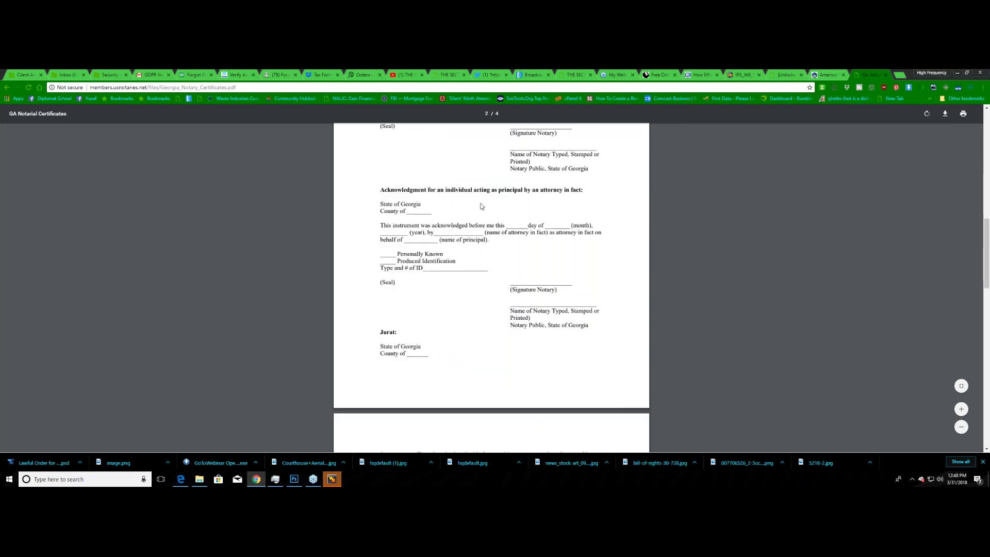
scroll(509, 211, "down", 7)
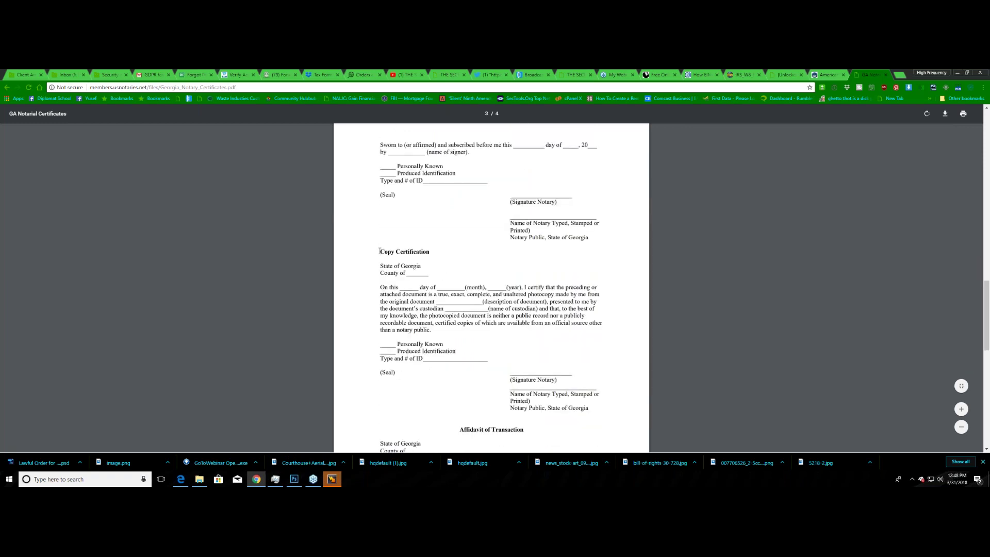
- Select the Copy Certification wording down to 'Notary Public, State of Georgia' and copy it
left_click_drag(380, 251, 607, 417)
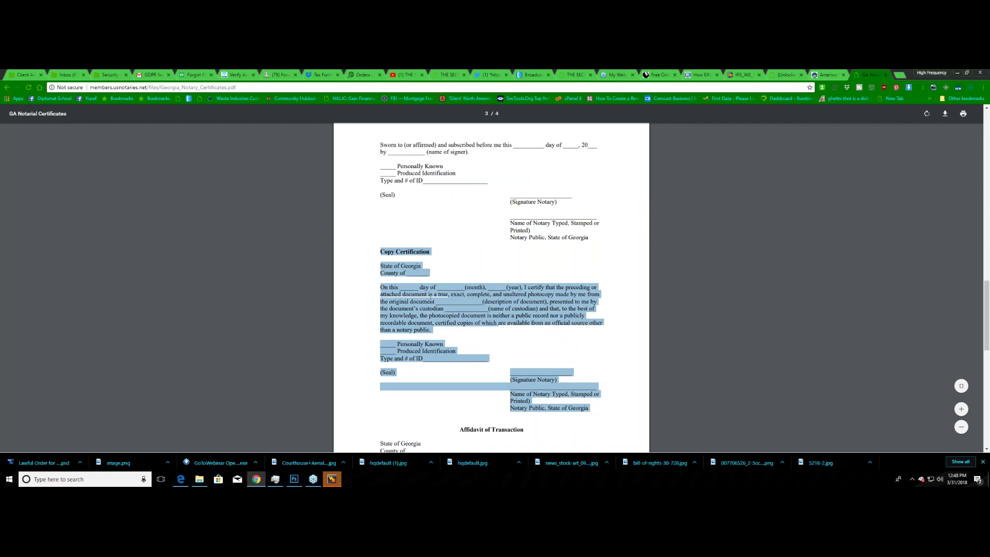
left_click(458, 300)
left_click_drag(383, 254, 590, 410)
left_click(551, 387)
left_click_drag(591, 408, 377, 252)
right_click(406, 273)
left_click(407, 272)
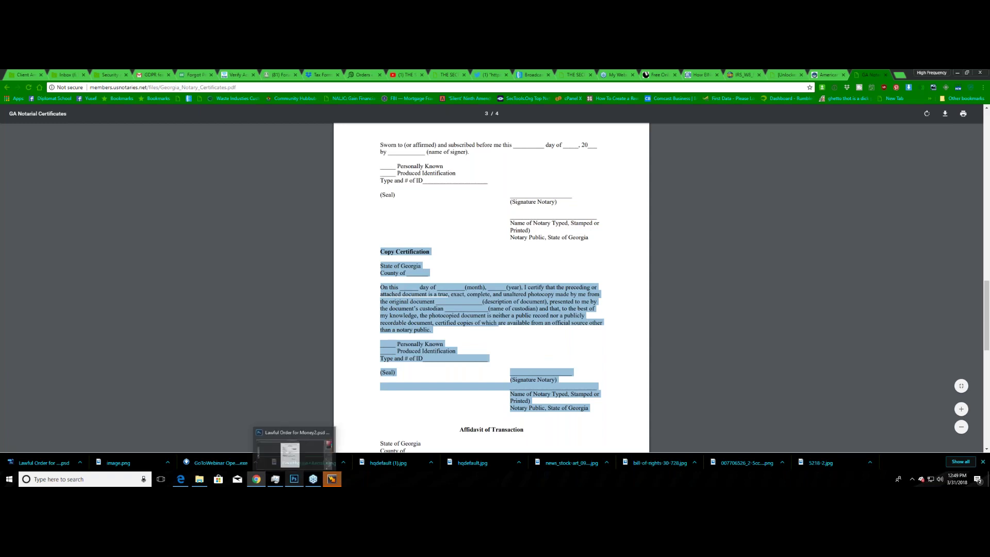
- Return to Photoshop and bring up File > Open on the Downloads folder to pick o
left_click(294, 479)
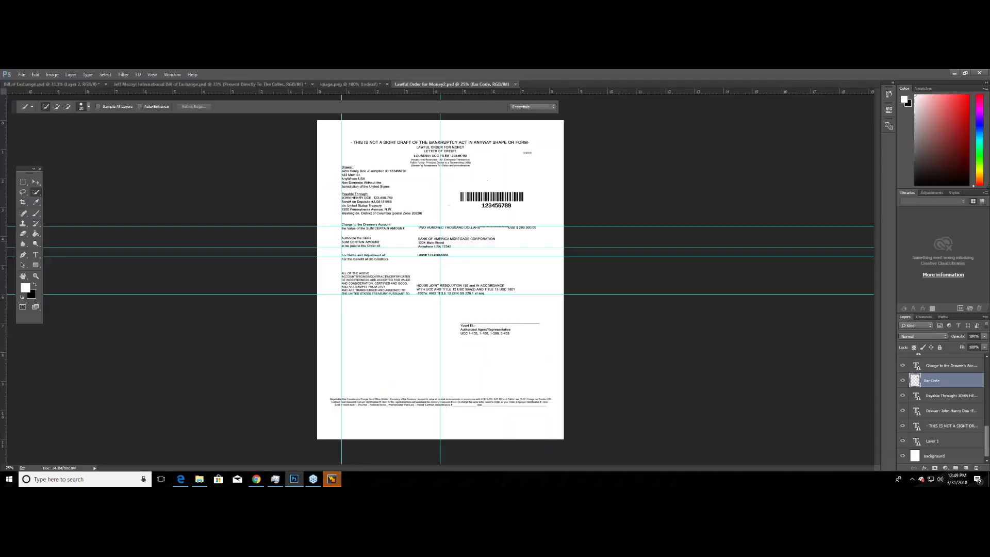
left_click(21, 74)
left_click(272, 173)
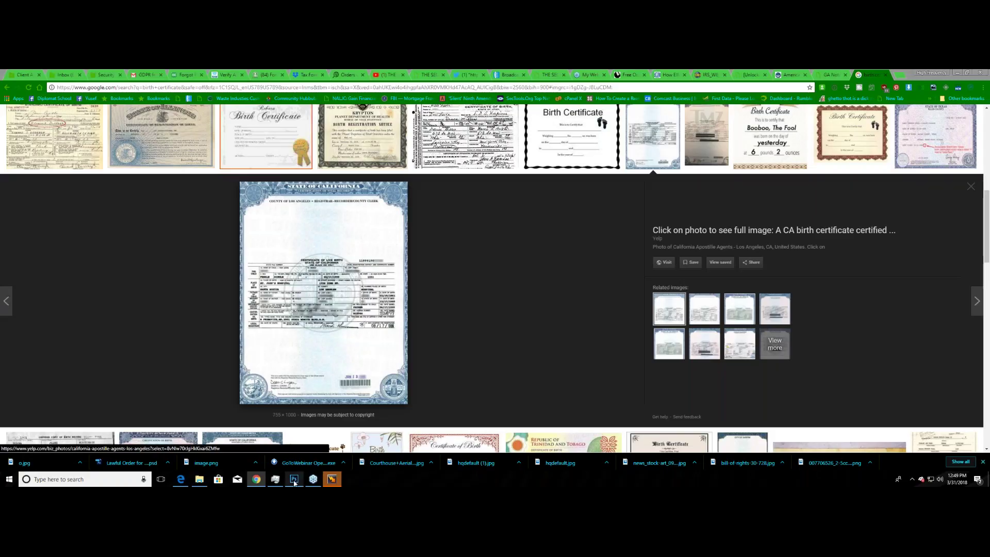
left_click(294, 479)
left_click(22, 74)
left_click(39, 91)
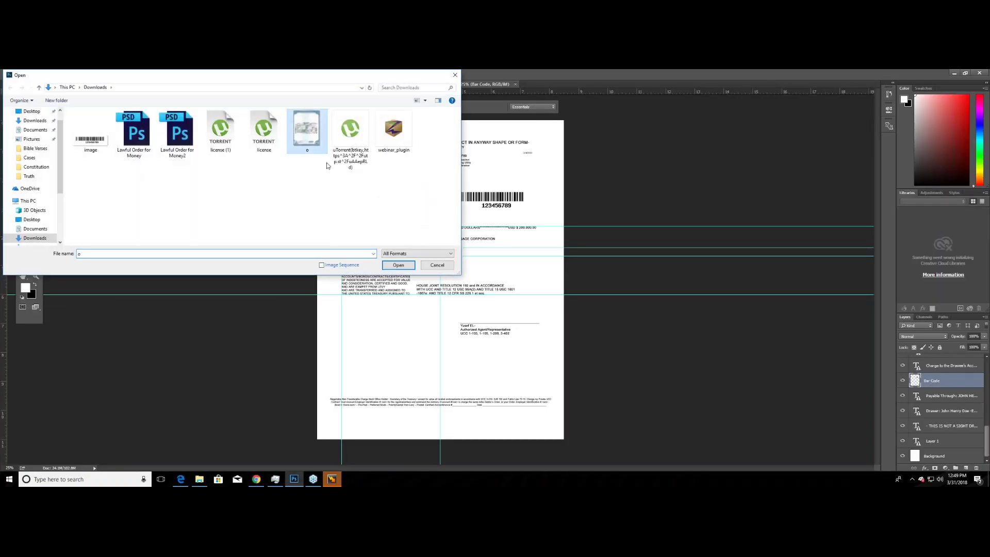
- Load the birth certificate o.jpg, zoom in, and check the Edit menu without pasting
left_click(399, 265)
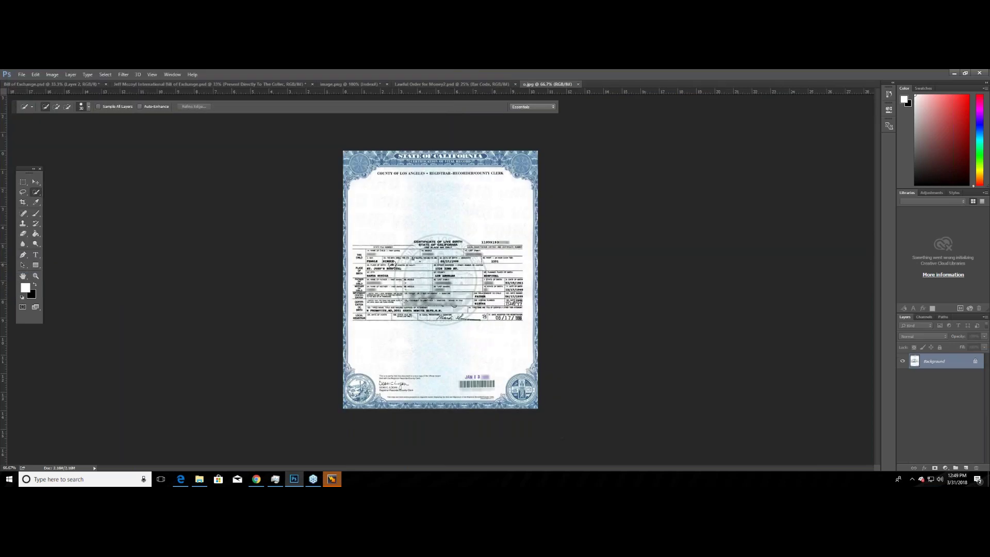
scroll(402, 241, "up", 3)
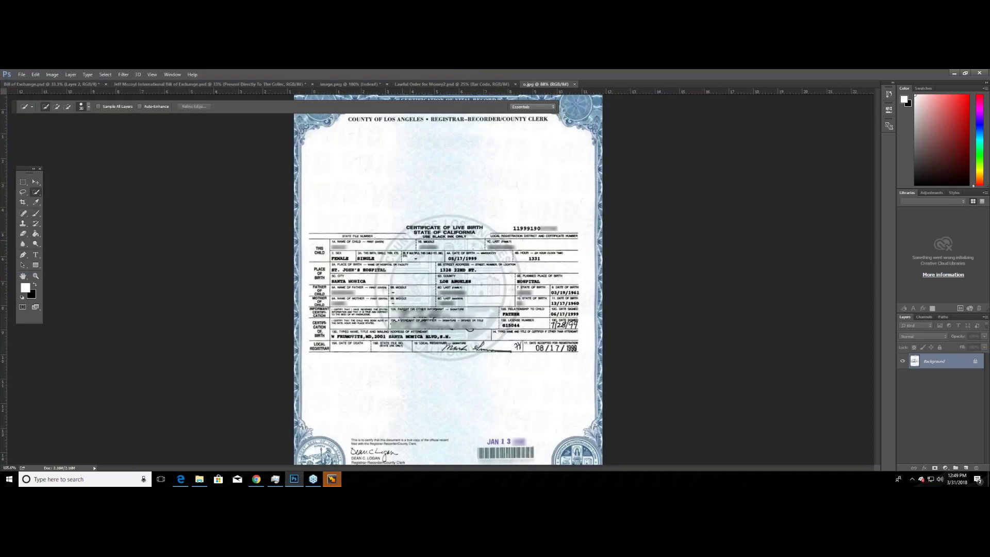
scroll(404, 239, "up", 3)
left_click(35, 74)
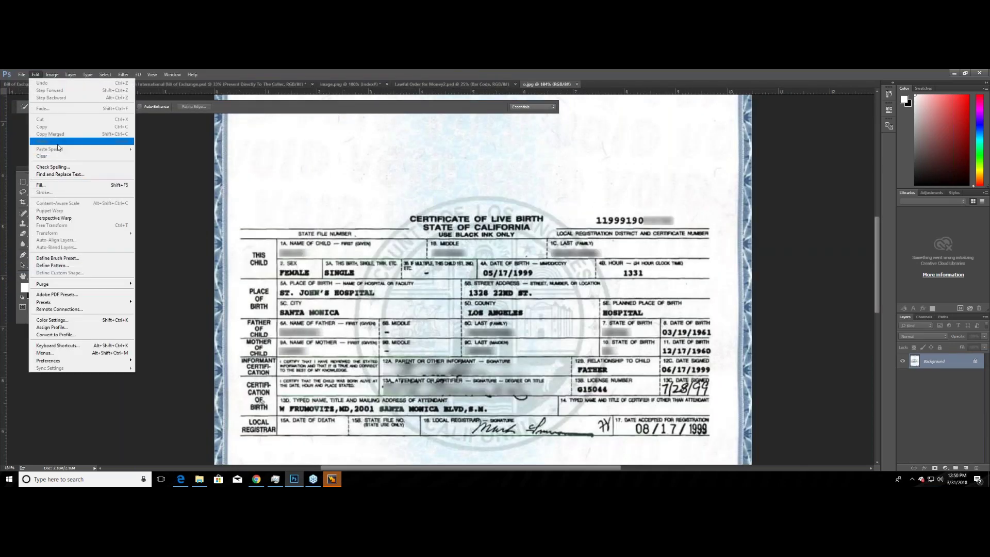
left_click(275, 176)
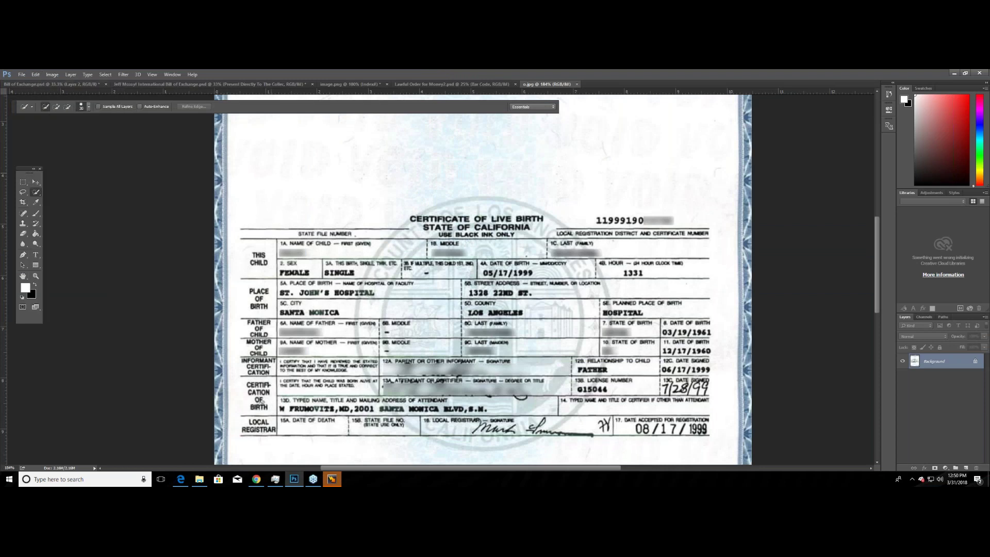
scroll(268, 175, "down", 3)
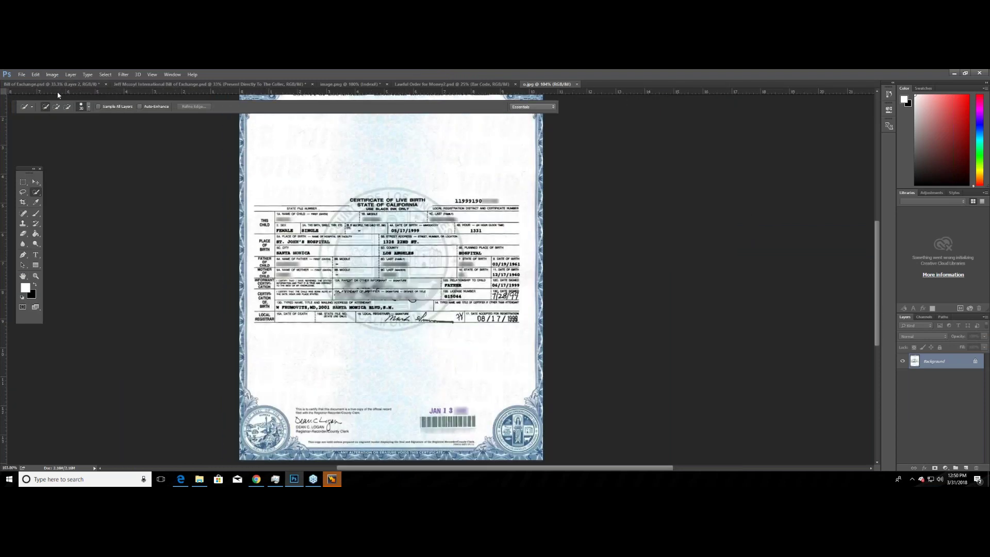
left_click(35, 74)
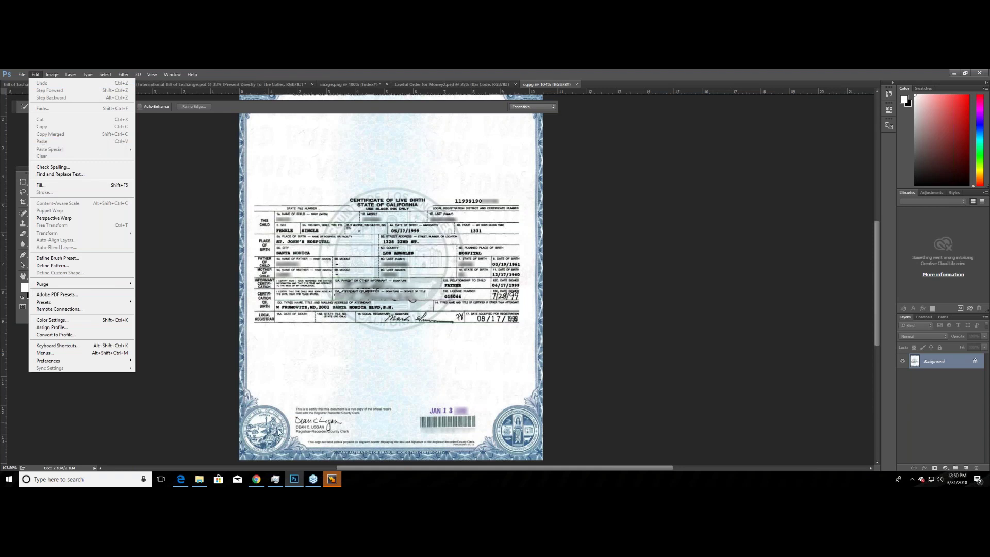
left_click(184, 480)
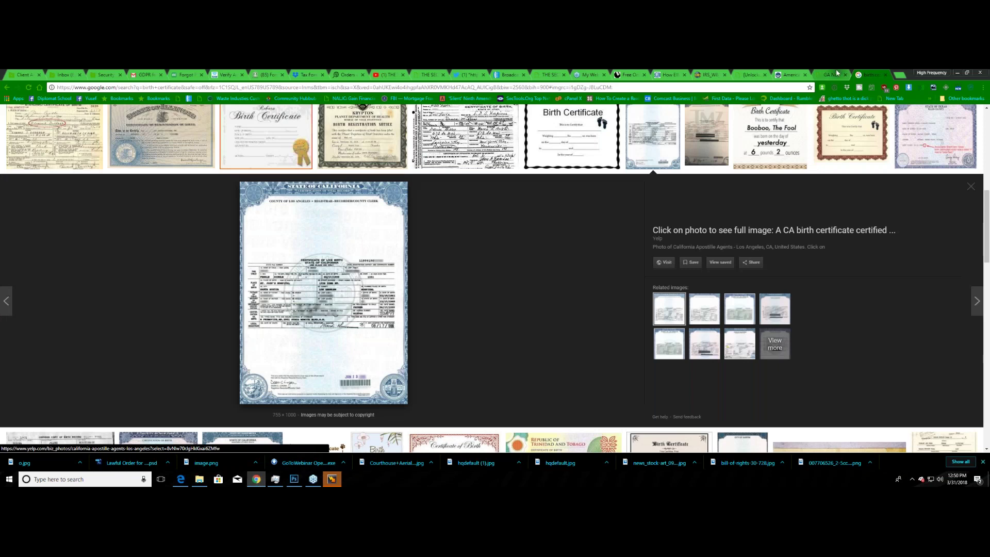
- Copy the selected Copy Certification text again from the GA Notarial Certificates PDF
left_click(834, 71)
right_click(457, 316)
left_click(473, 321)
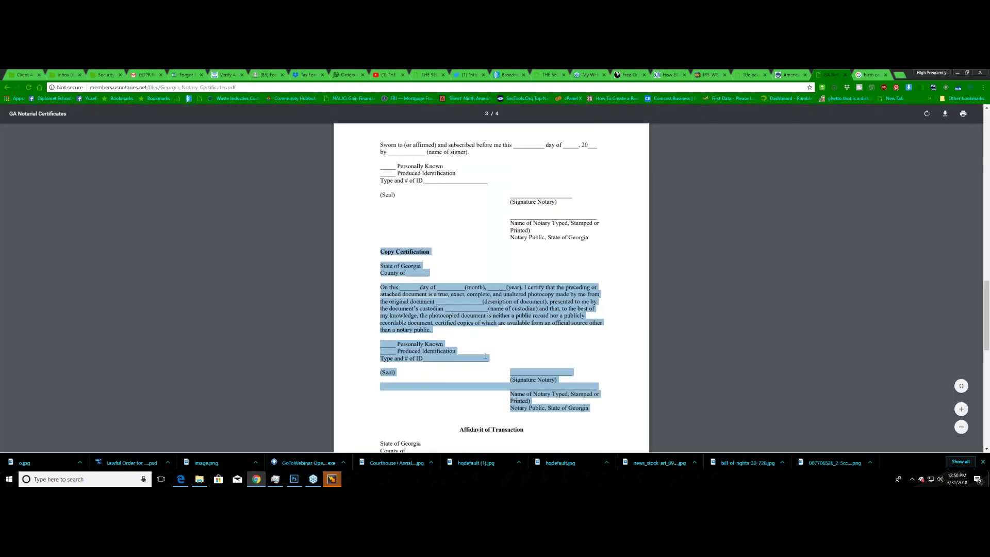
- Paste the certification text as a new type layer near the certificate's top-left and commit it
left_click(957, 73)
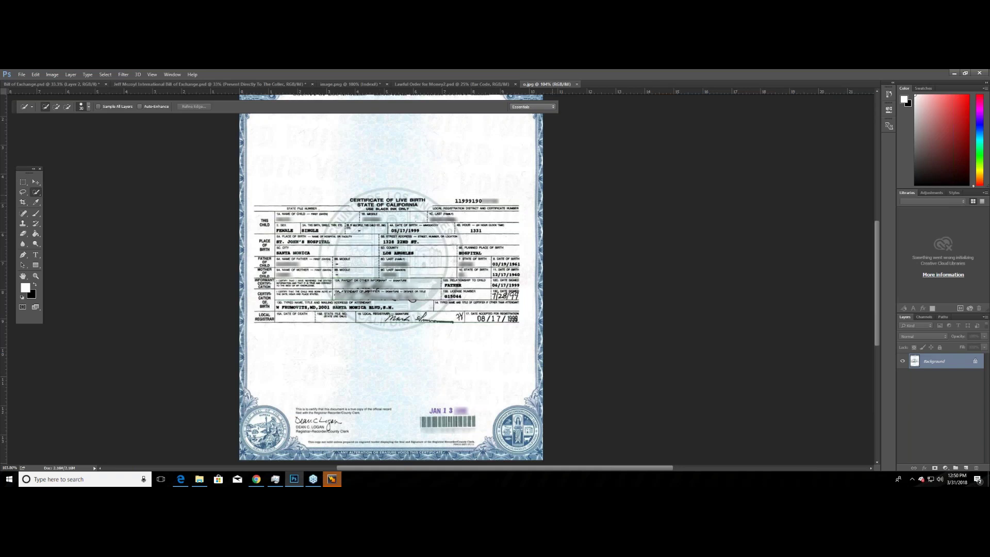
left_click(35, 255)
left_click(288, 145)
right_click(288, 145)
left_click(313, 180)
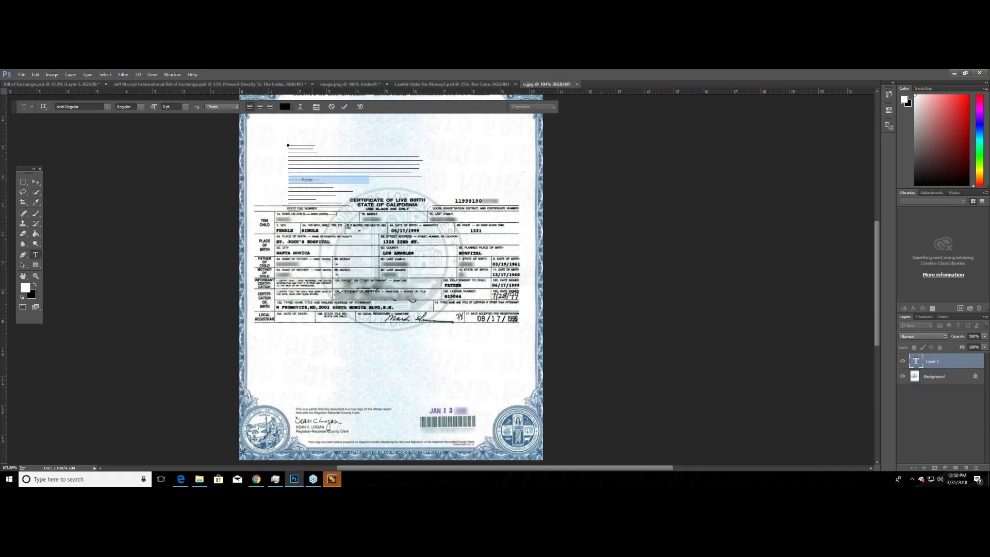
left_click(36, 182)
- Nudge the Copy Certification text up and left just below the registrar row, then zoom in to check it
left_click_drag(319, 174, 292, 150)
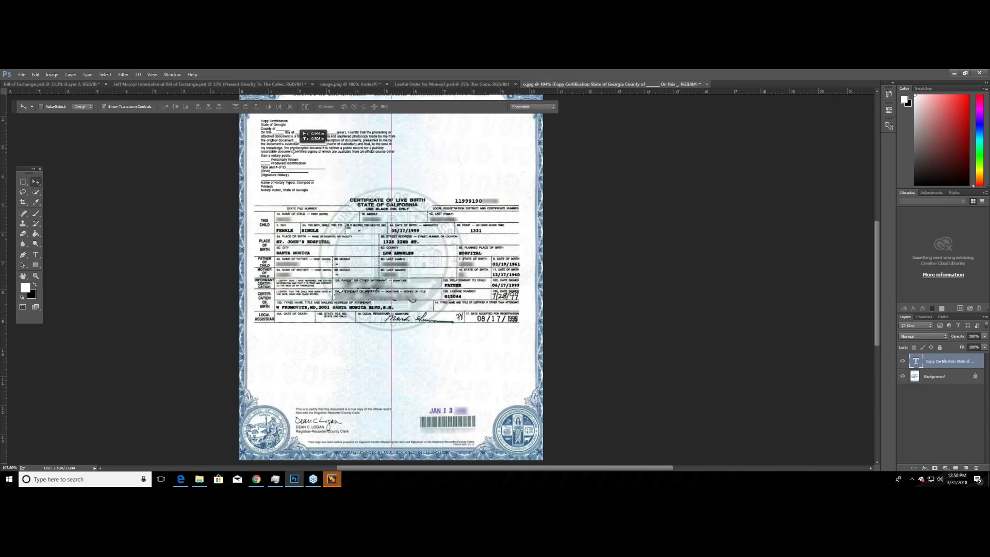
scroll(642, 221, "up", 1)
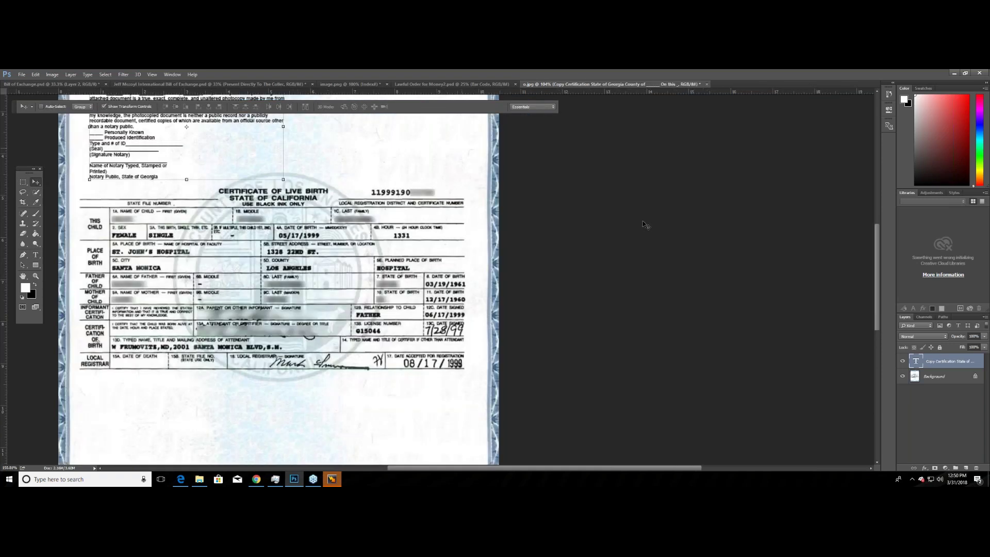
scroll(643, 221, "down", 2)
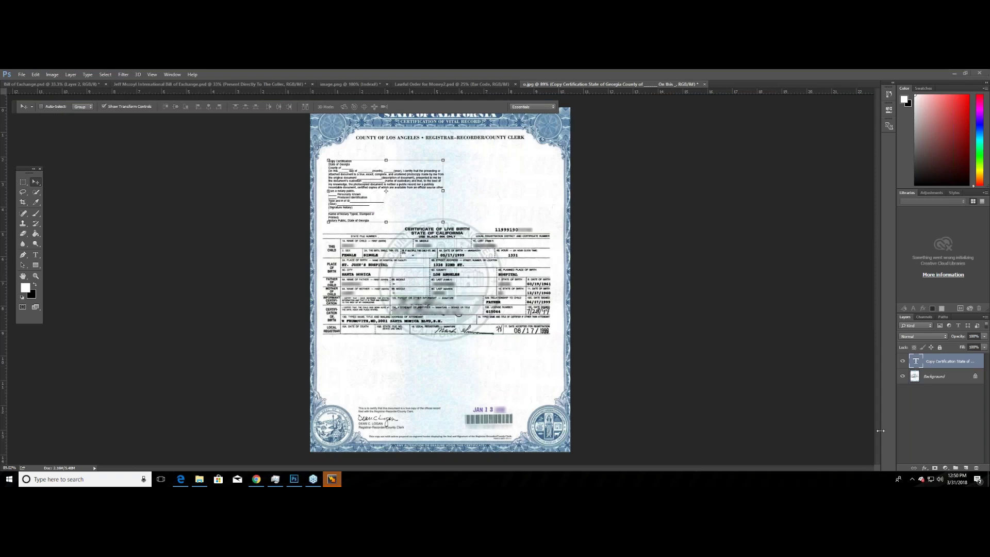
scroll(880, 431, "up", 2)
scroll(877, 418, "up", 1)
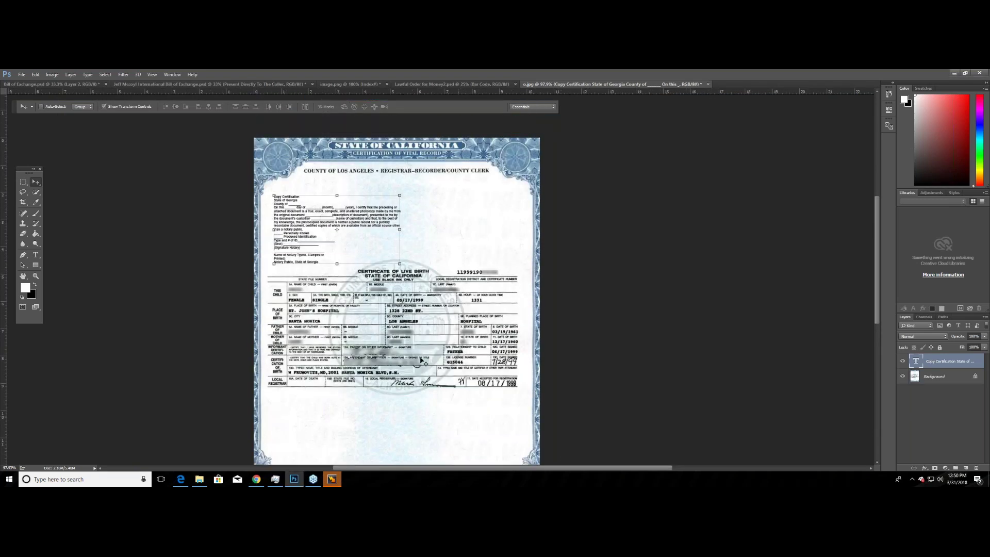
left_click_drag(283, 221, 413, 443)
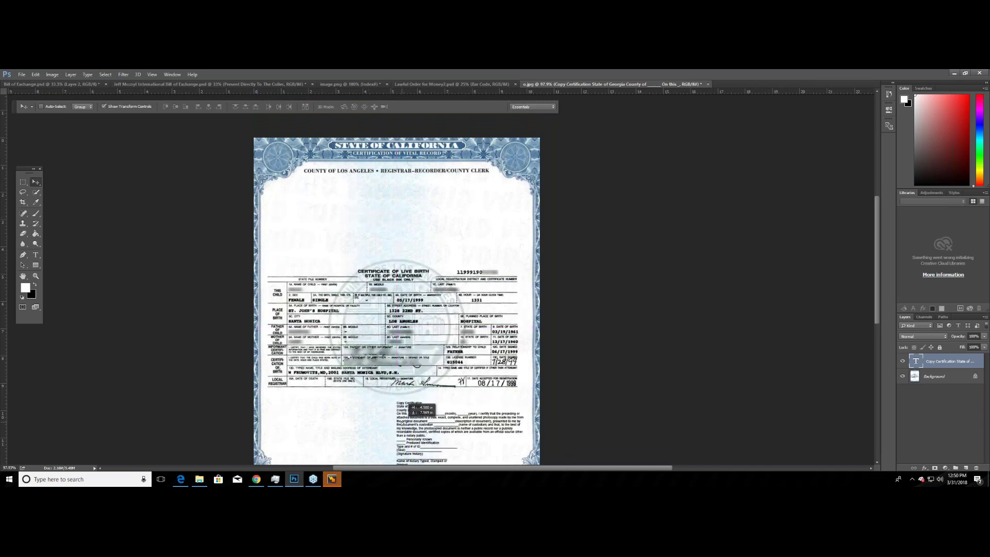
scroll(423, 322, "down", 2)
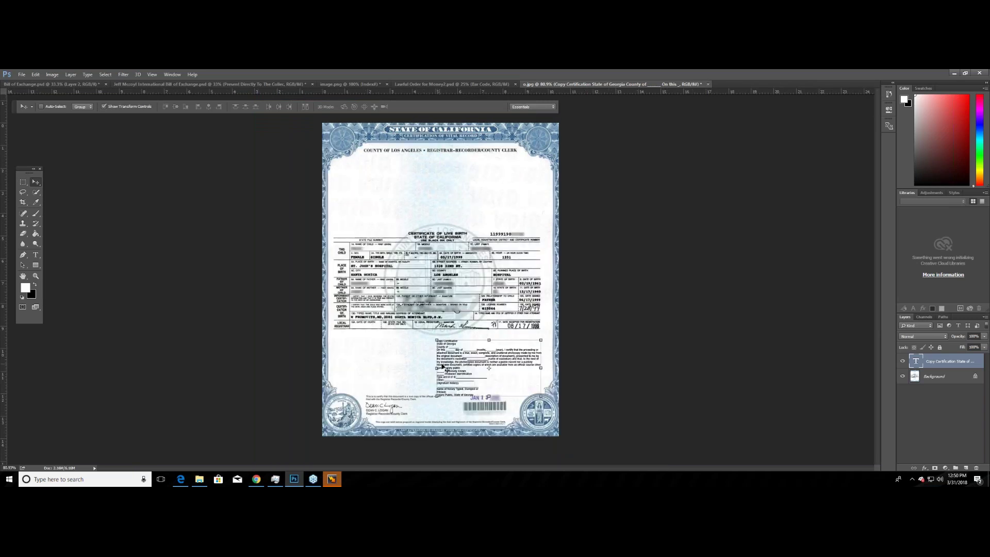
left_click_drag(449, 368, 442, 364)
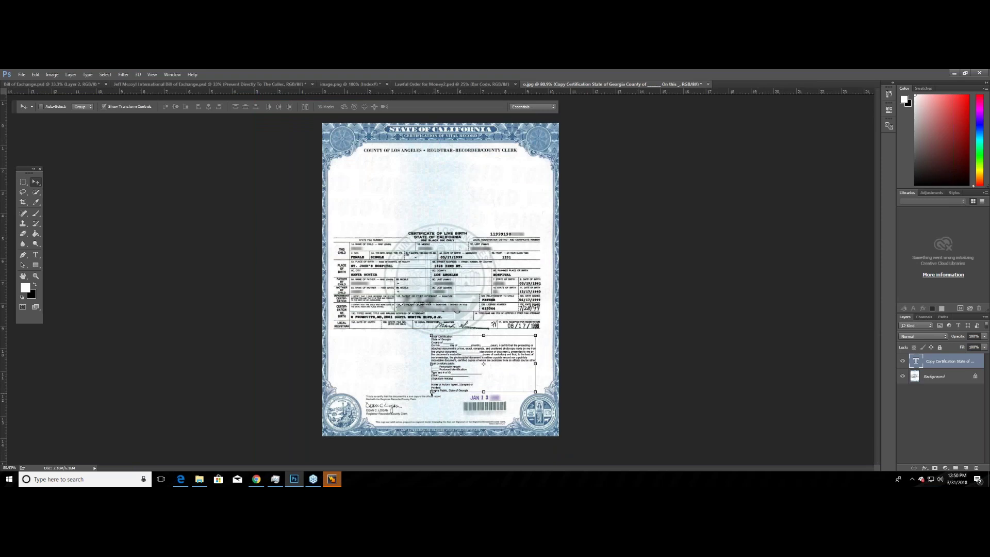
key("w")
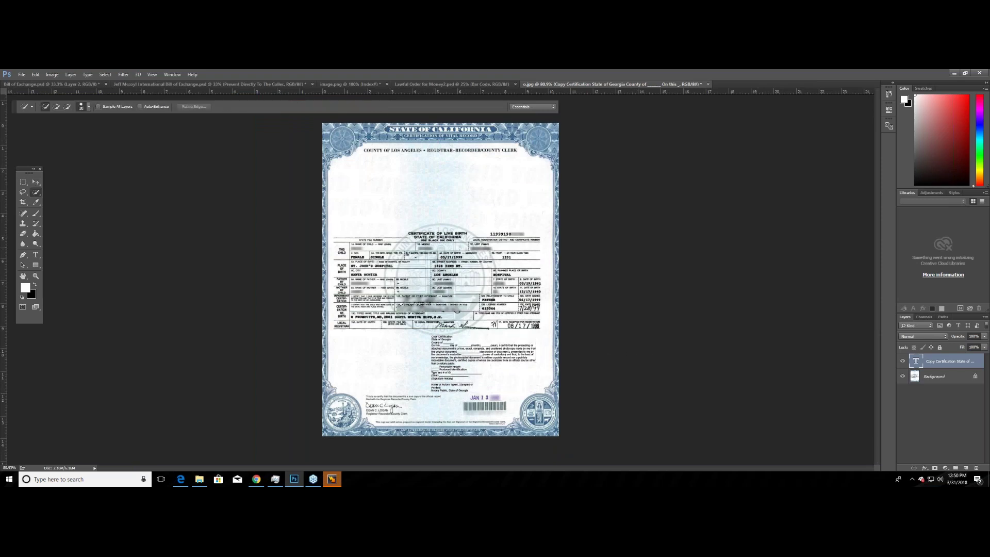
scroll(571, 305, "up", 2)
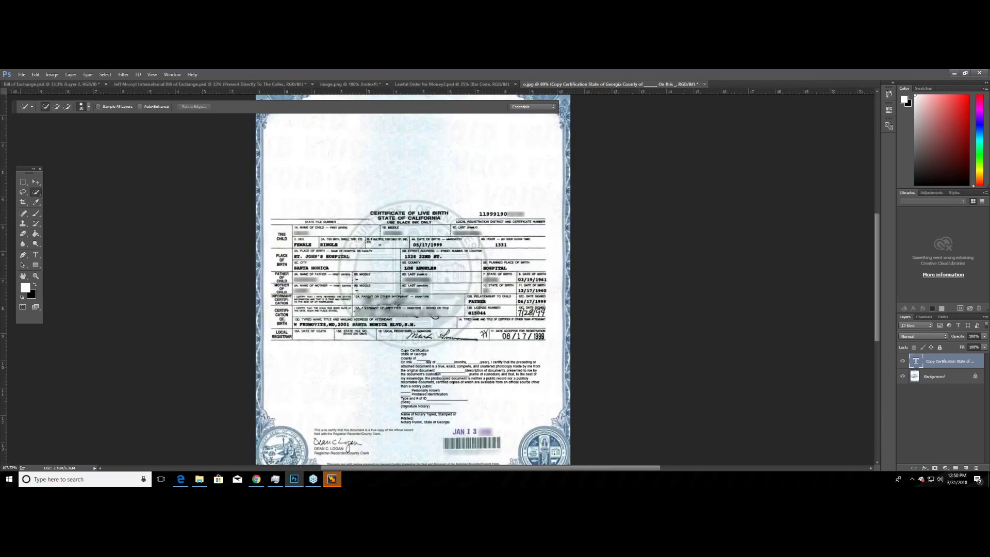
scroll(570, 305, "up", 2)
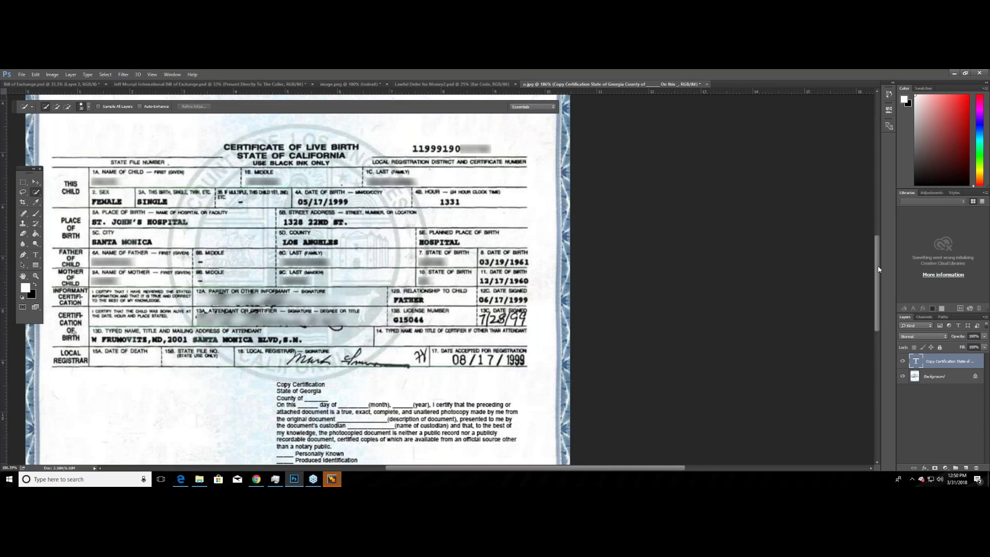
left_click_drag(879, 269, 879, 311)
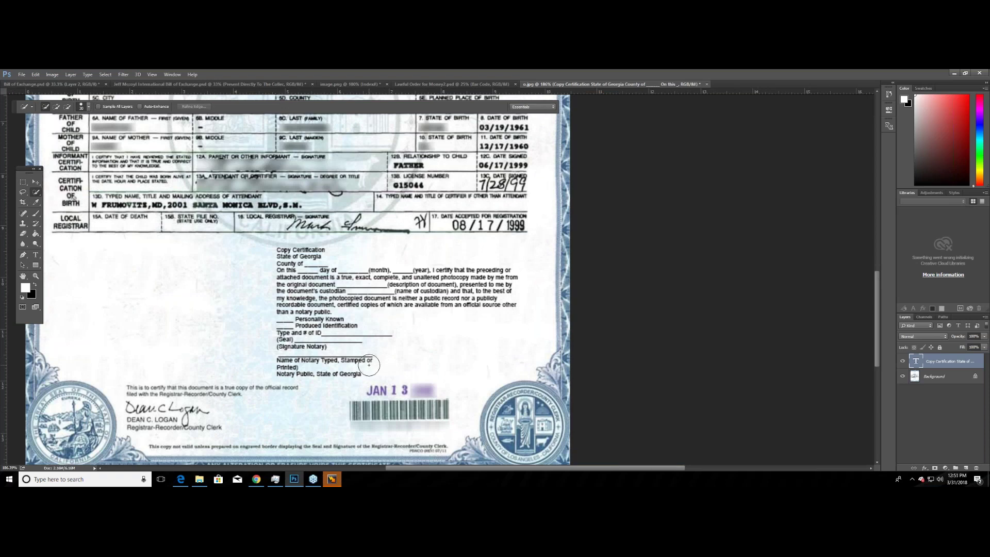
- Shift the certification text right, centred under the form fields above the date stamp and barcode
left_click(36, 182)
left_click_drag(352, 266, 252, 264)
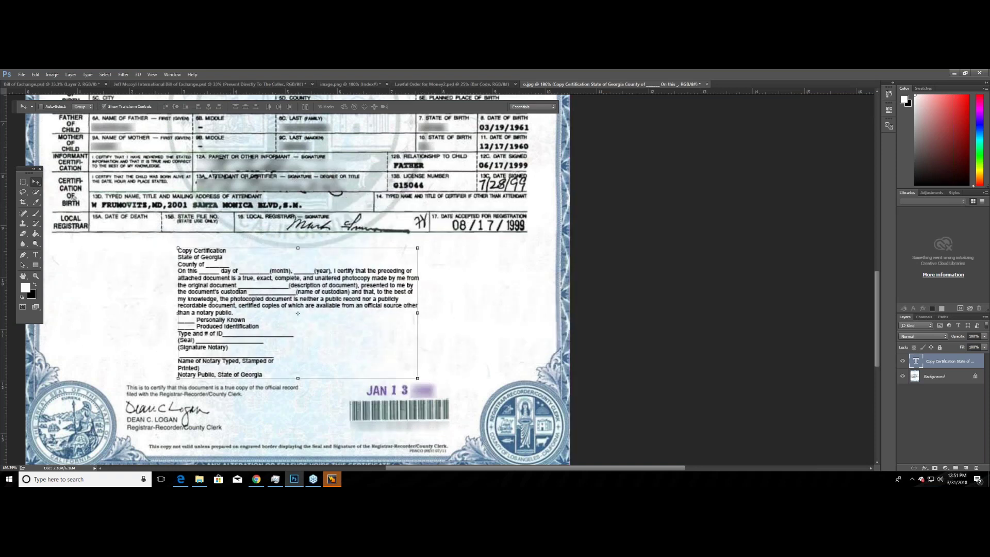
left_click_drag(316, 297, 426, 292)
left_click(35, 192)
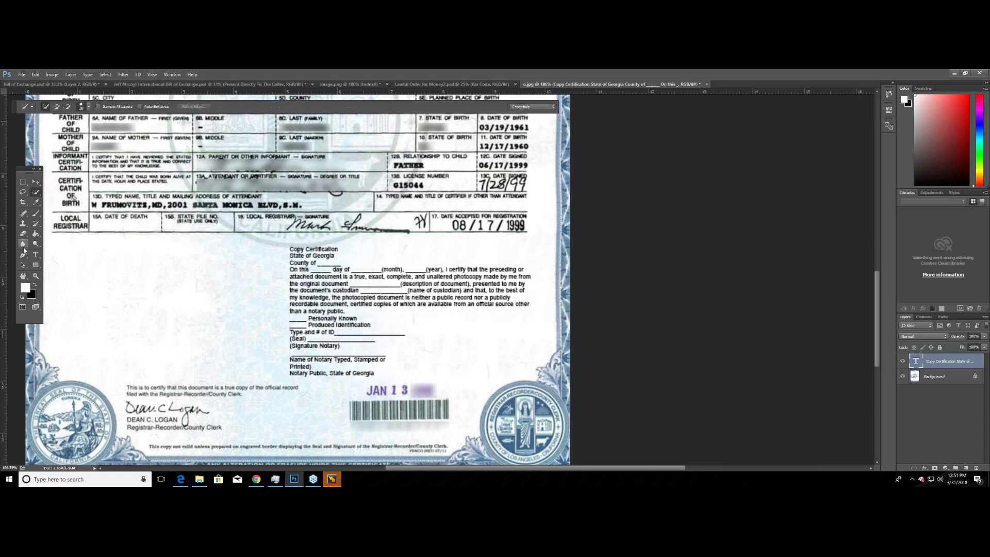
mouse_move(275, 479)
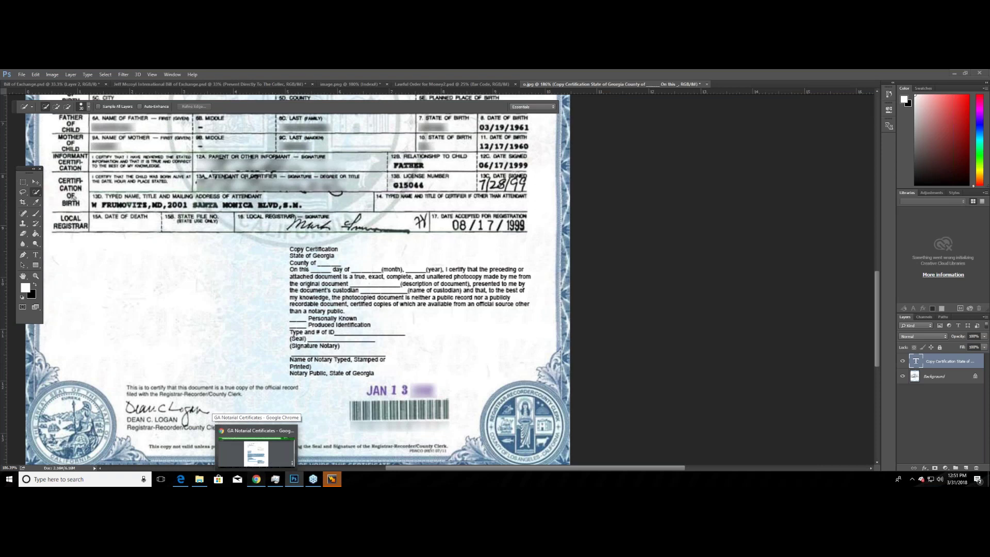
left_click(257, 480)
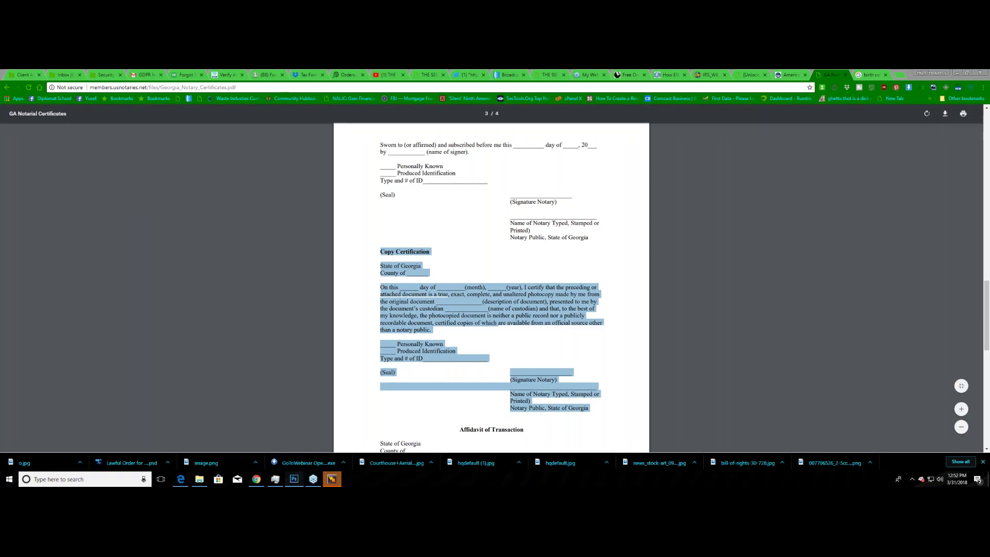
left_click(294, 479)
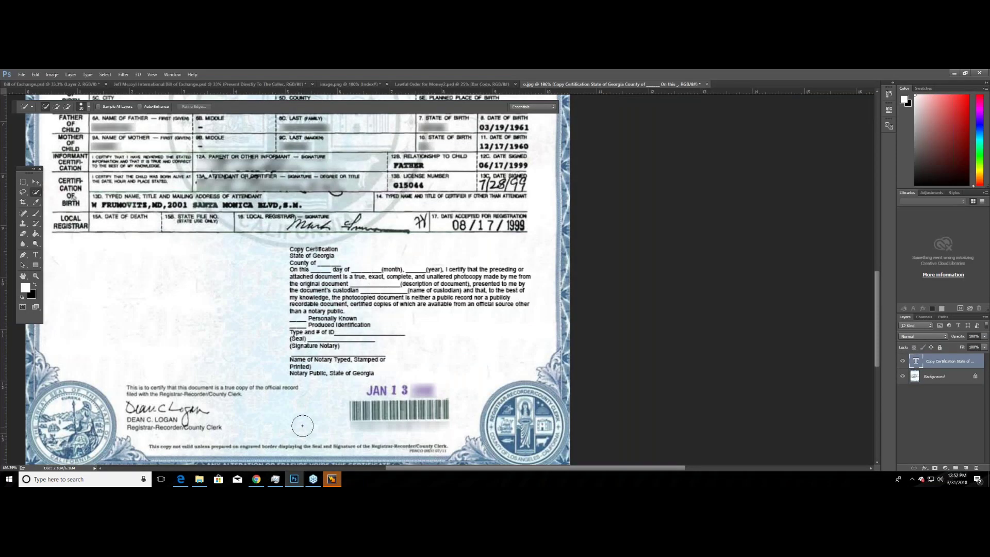
scroll(302, 425, "down", 3)
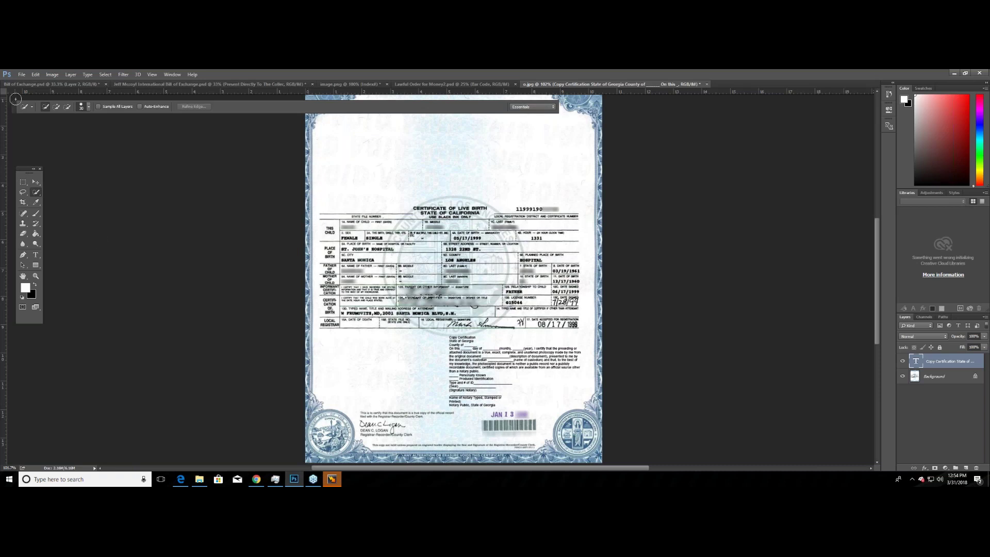
- Add 'JJ1234' in 18 pt above the certificate title, then begin another text layer below it
left_click(35, 255)
left_click(469, 157)
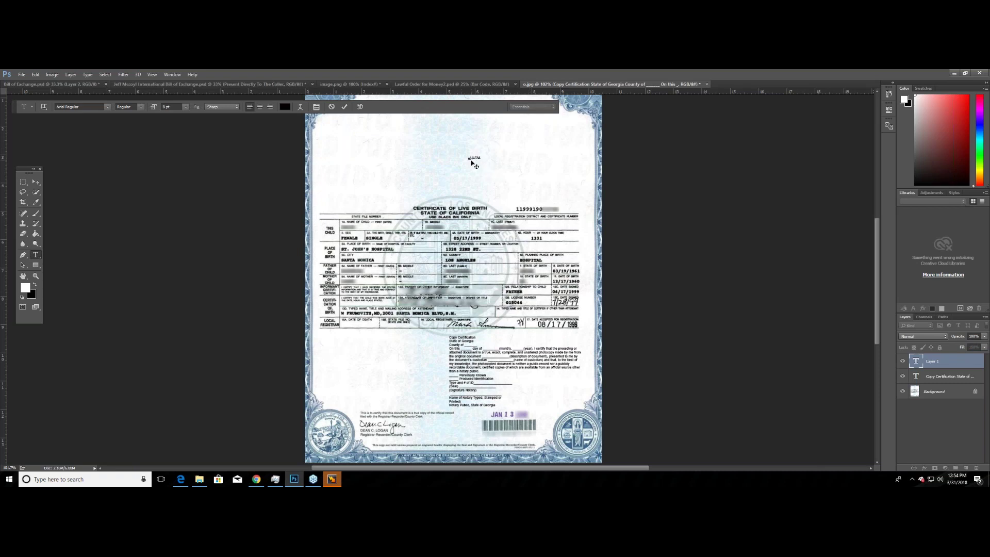
key("ctrl+a")
left_click(184, 107)
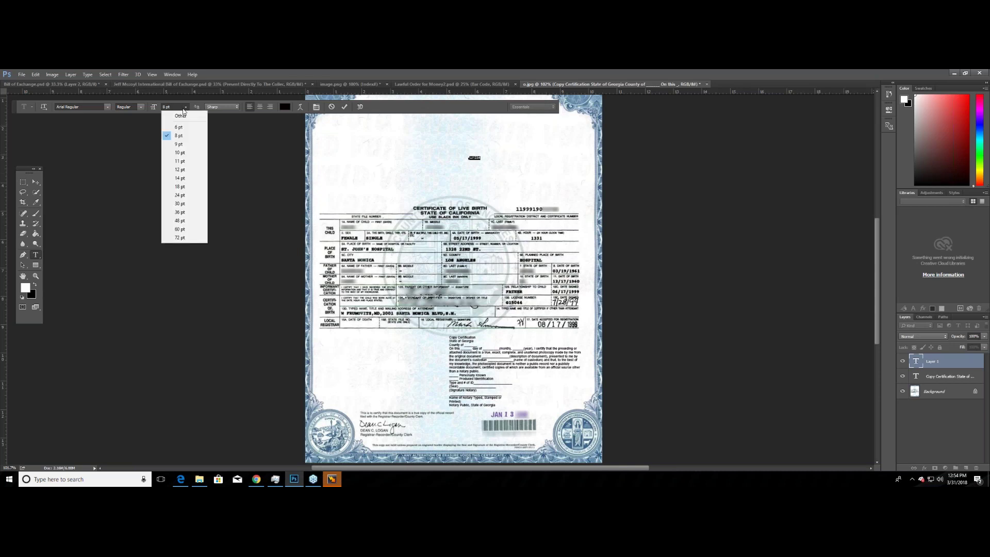
left_click(185, 190)
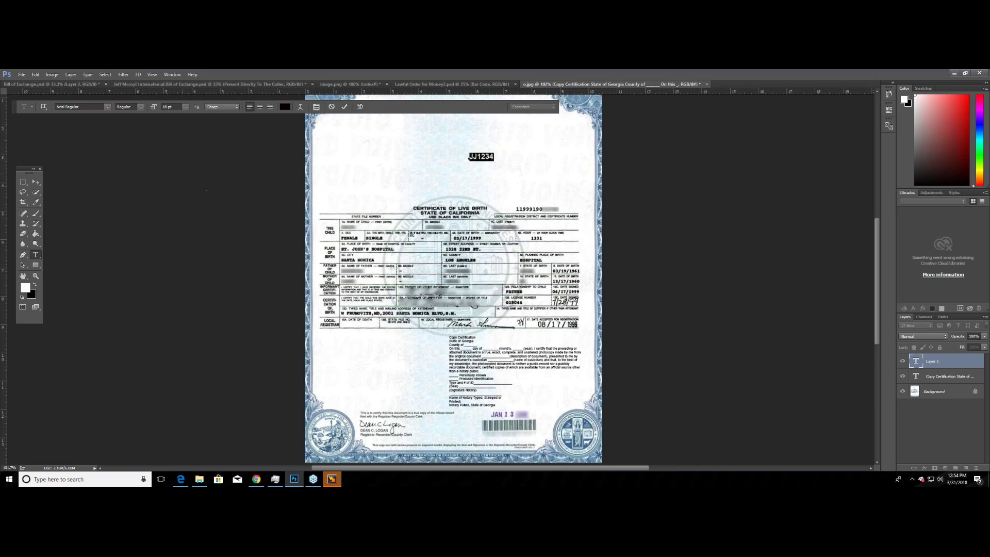
left_click(36, 182)
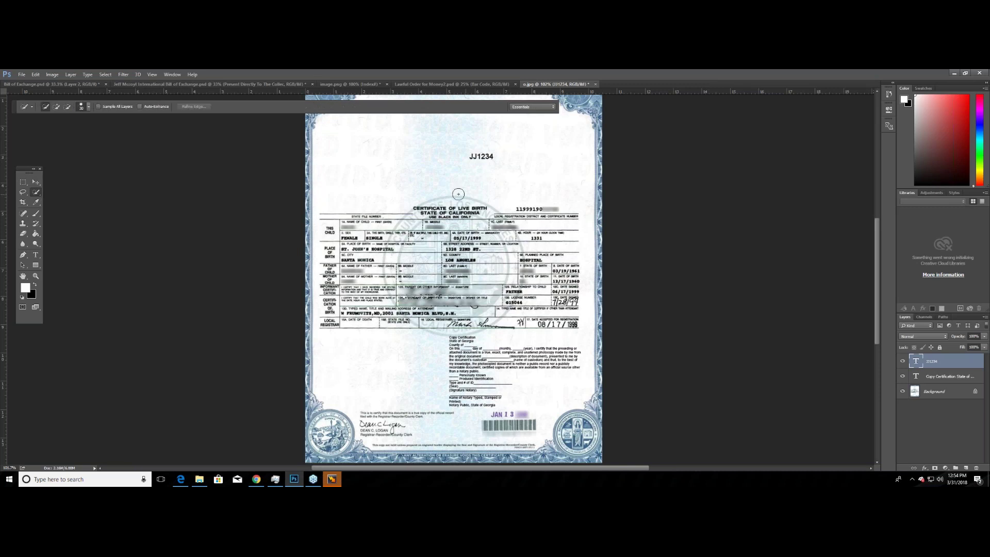
left_click(36, 255)
left_click(479, 187)
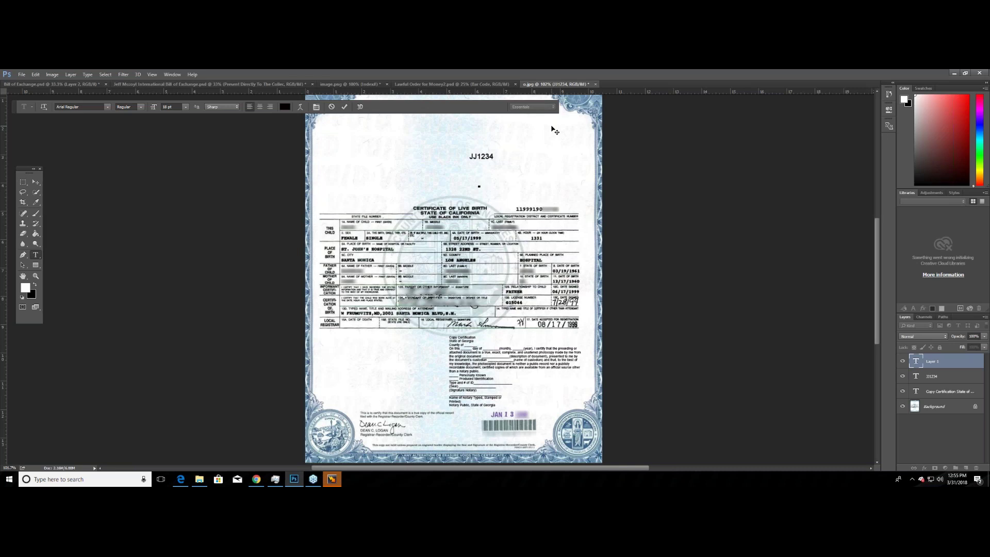
left_click(954, 74)
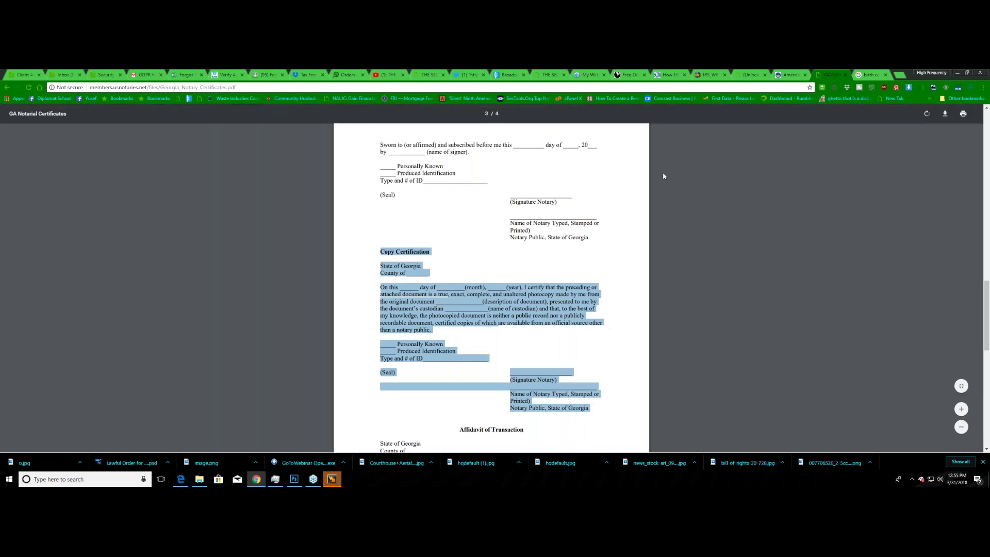
left_click(868, 75)
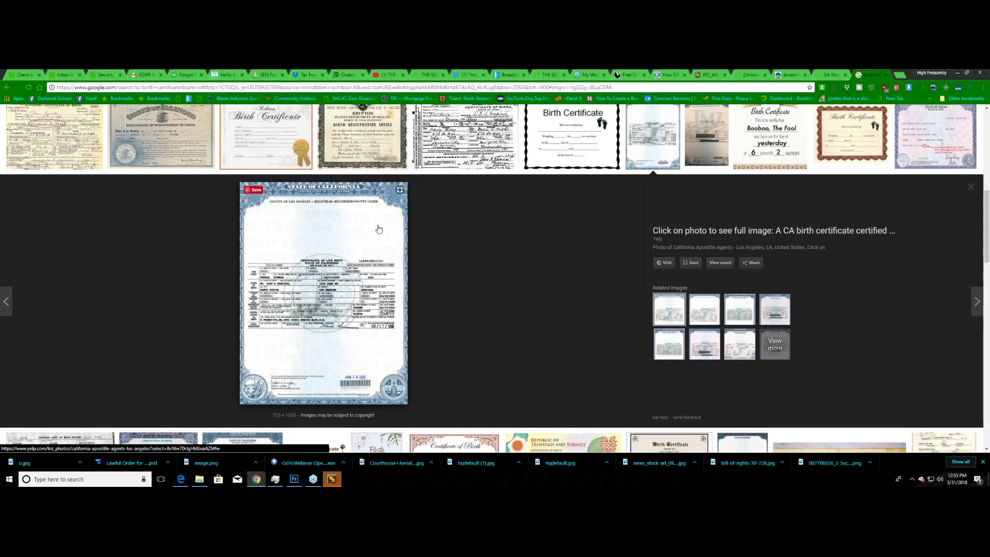
scroll(379, 228, "up", 10)
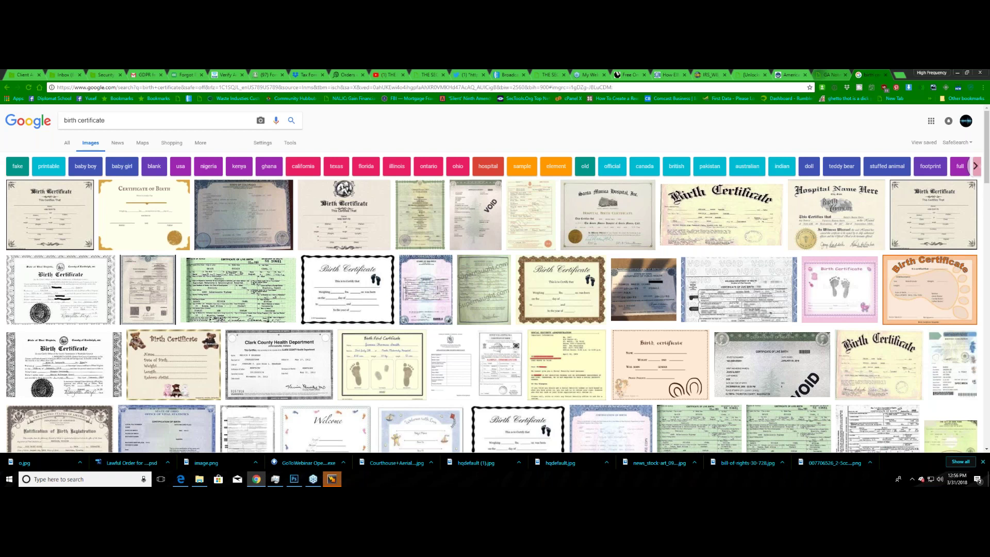
left_click(297, 483)
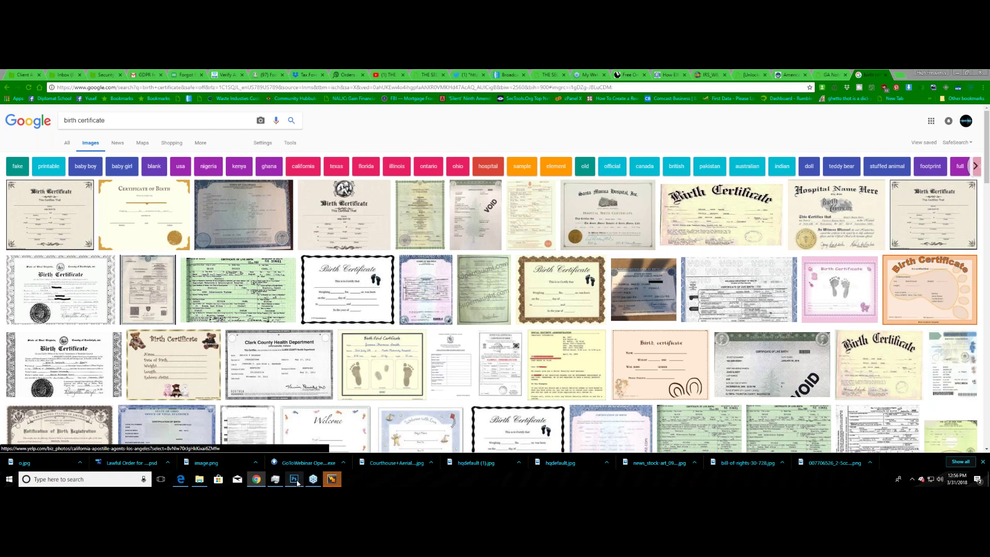
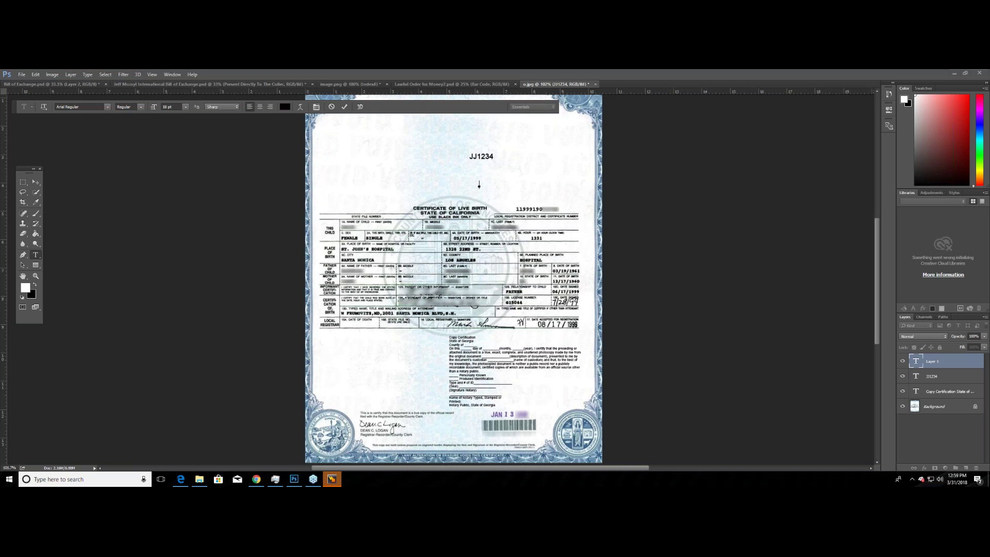
- Switch from Photoshop to Chrome's Google Images results for 'birth certificate'
left_click(256, 479)
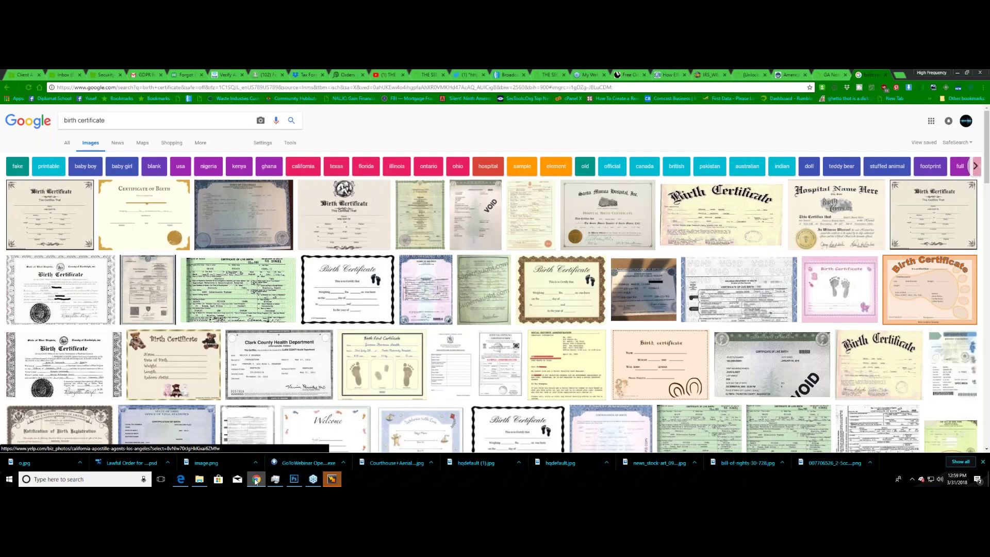
- Replace the query with 'private bonds', search, and show All results
left_click_drag(106, 120, 31, 124)
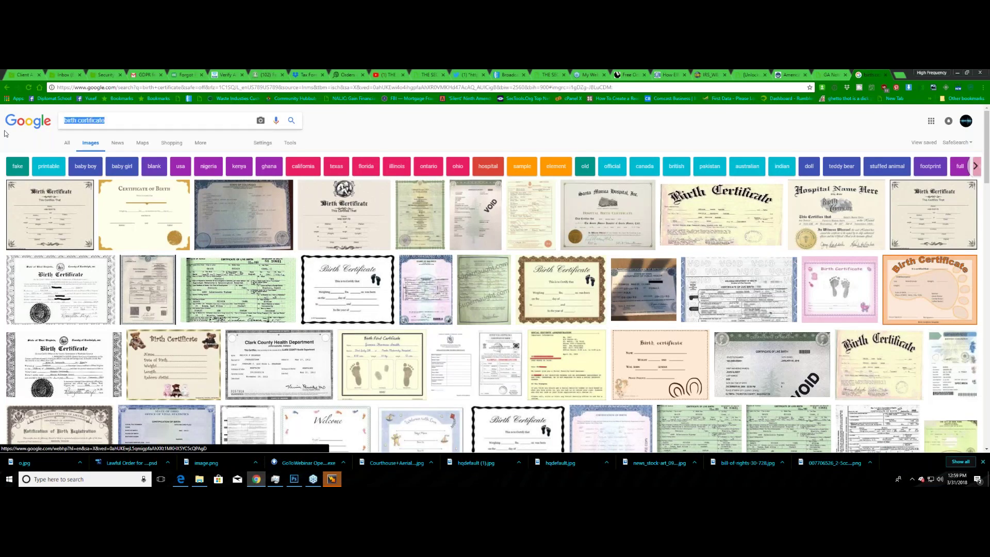
type("private bon")
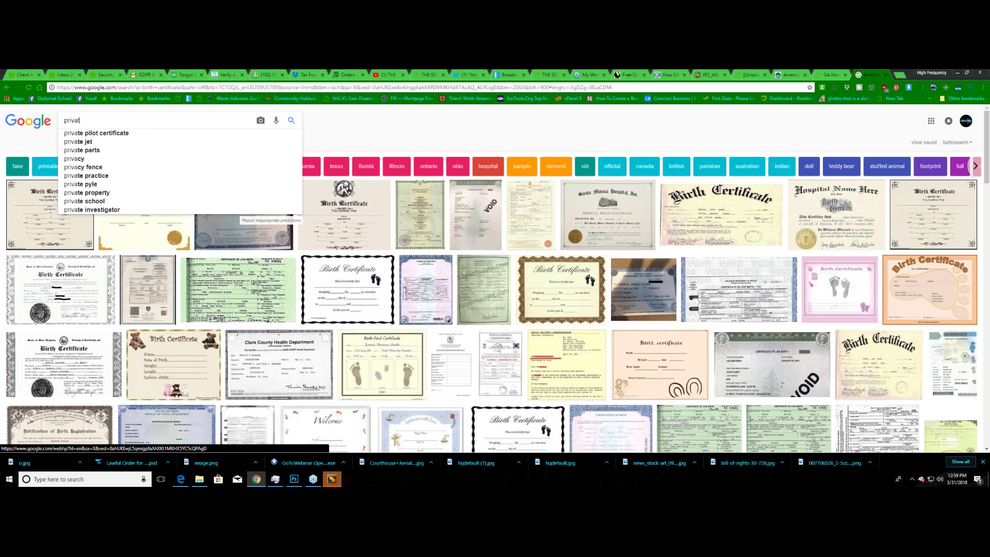
type("ds")
key("Return")
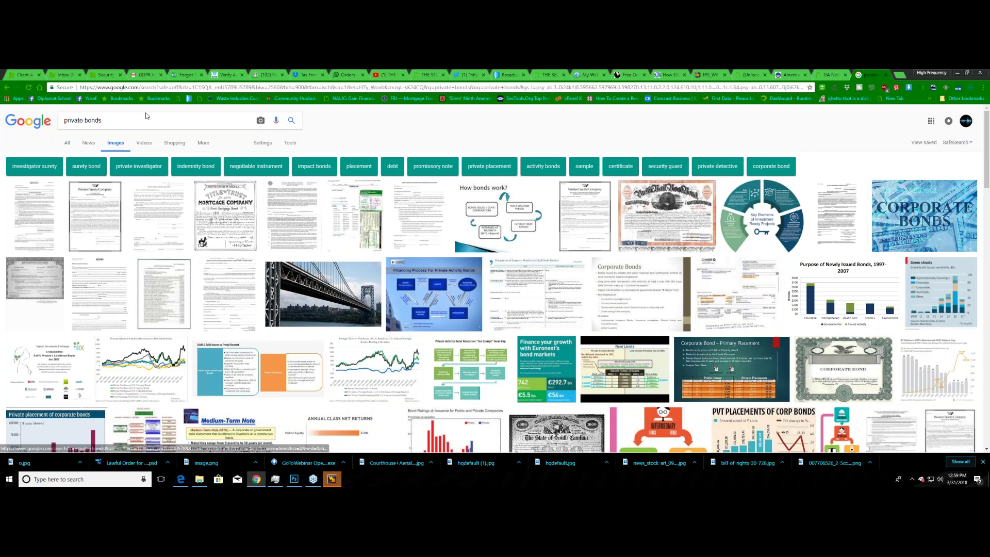
left_click(67, 142)
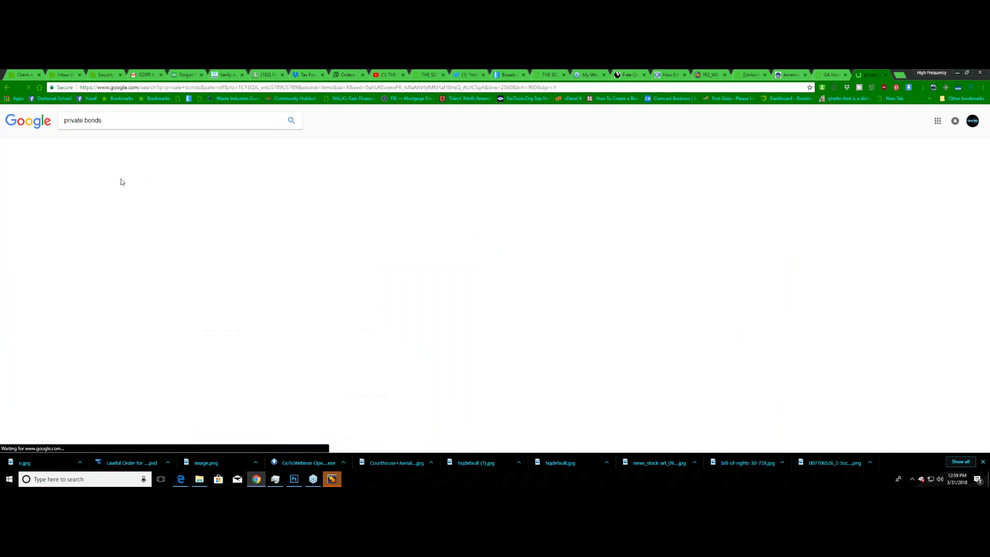
- Search 'customer information sheet, bonds' and download the Weingarten Associates client information sheet
left_click(116, 128)
key("ctrl+a")
type("custonmer")
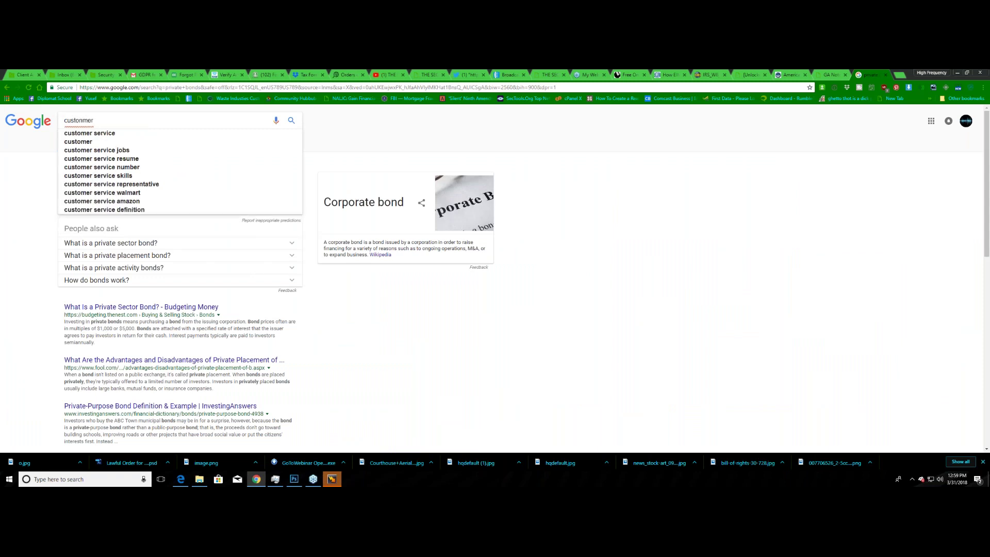
key("BackSpace")
key("BackSpace")
key("BackSpace")
type("mer inf")
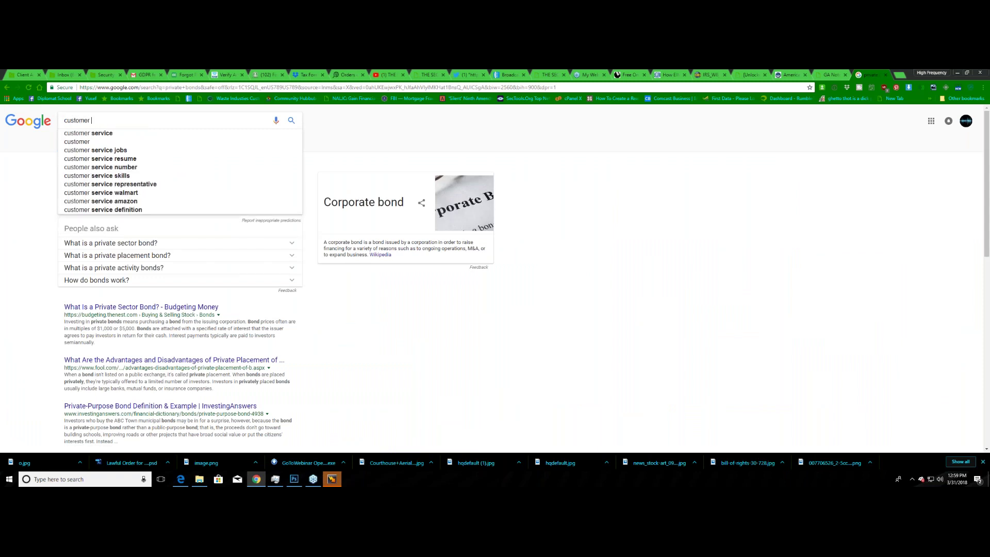
type("ormation sh")
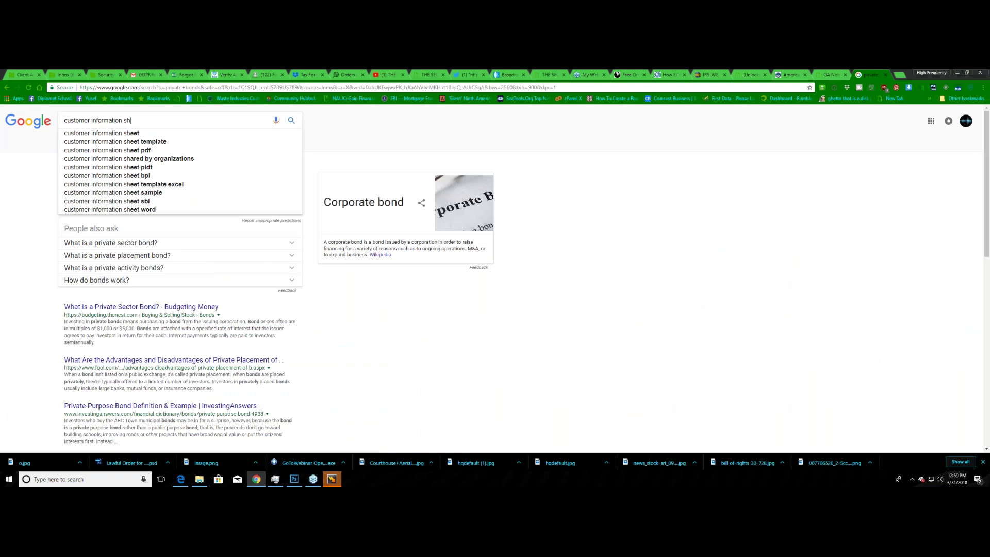
type("eet, bonds")
key("Return")
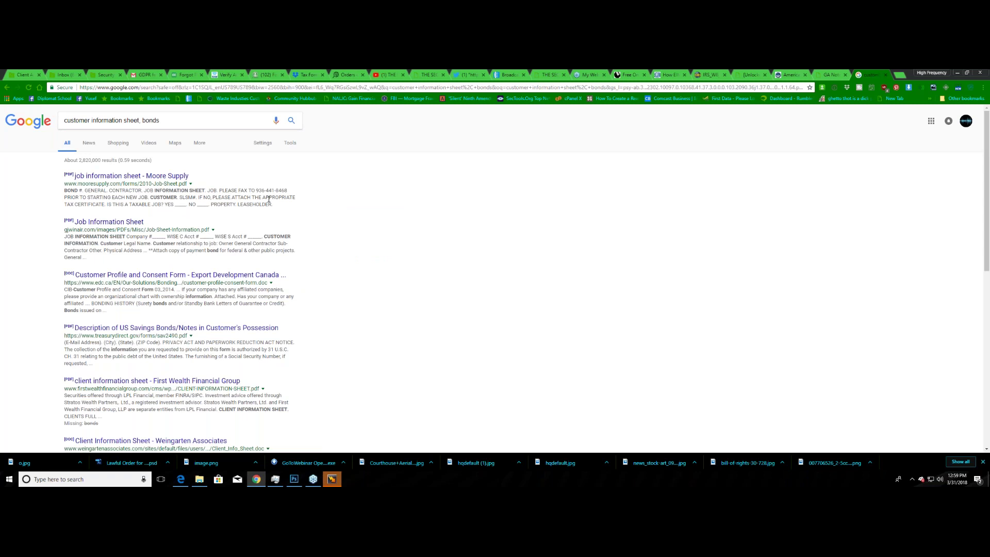
scroll(269, 199, "down", 2)
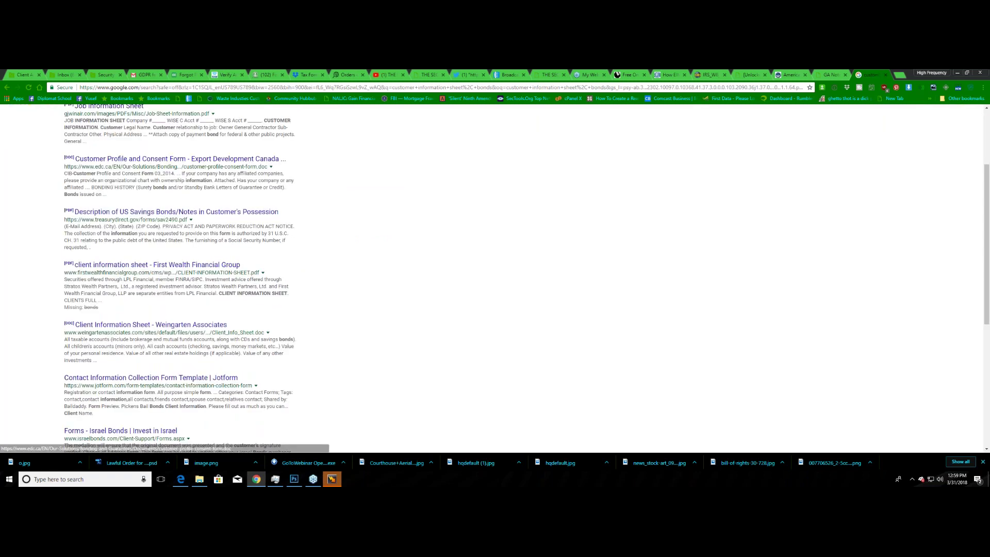
left_click(157, 326)
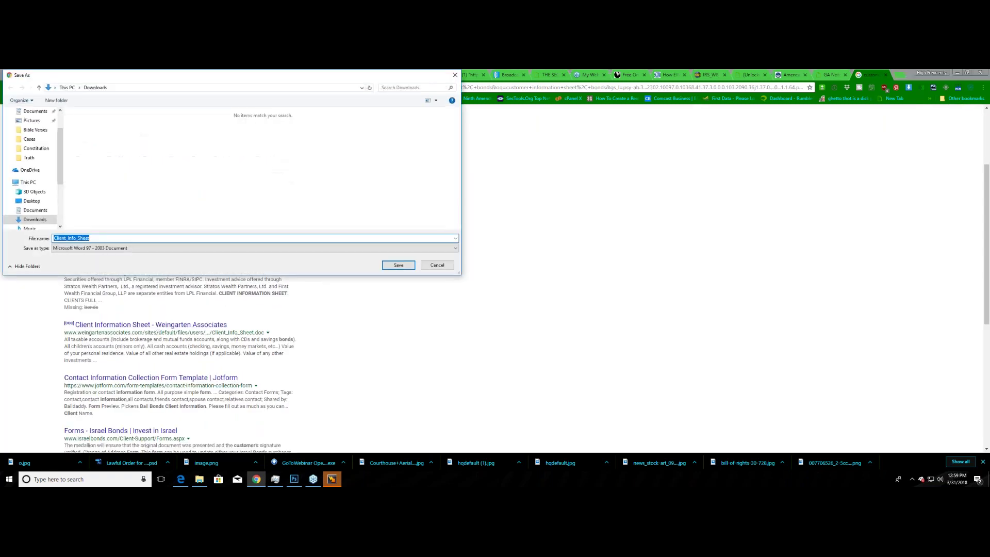
- Save Client_Info_Sheet.doc to Downloads and open it from the download bar
left_click(399, 265)
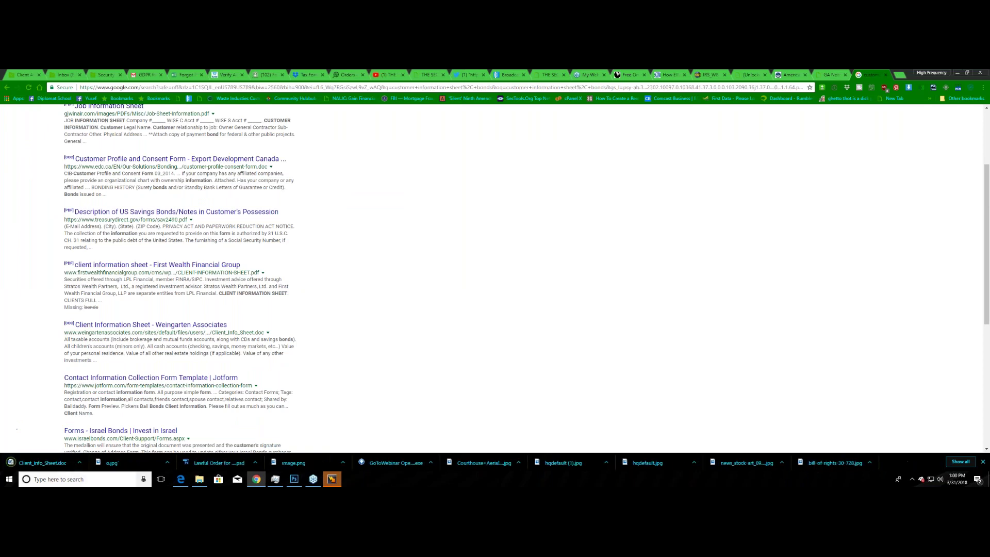
left_click(63, 458)
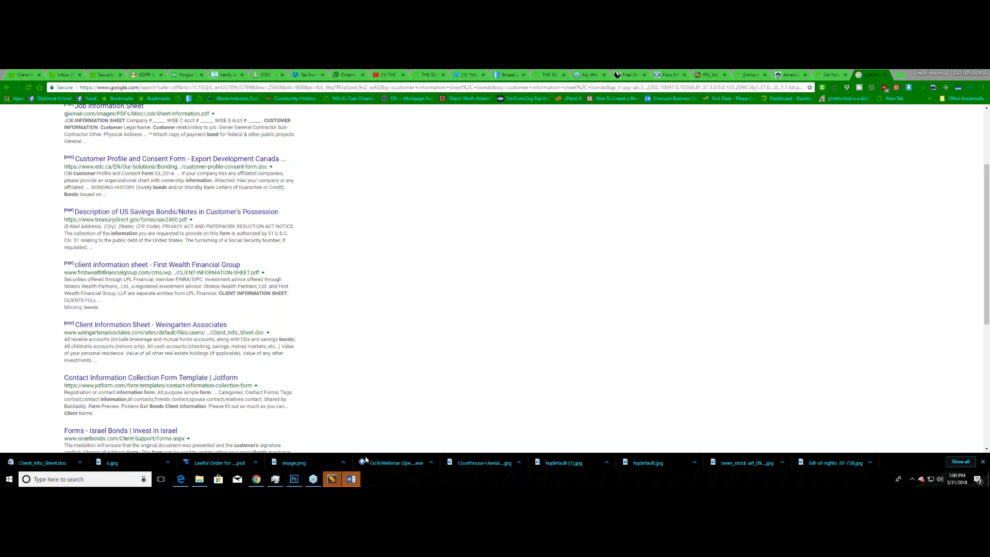
- View the Client Information Sheet in Word, dismiss the account prompts, then minimize Word
left_click(351, 481)
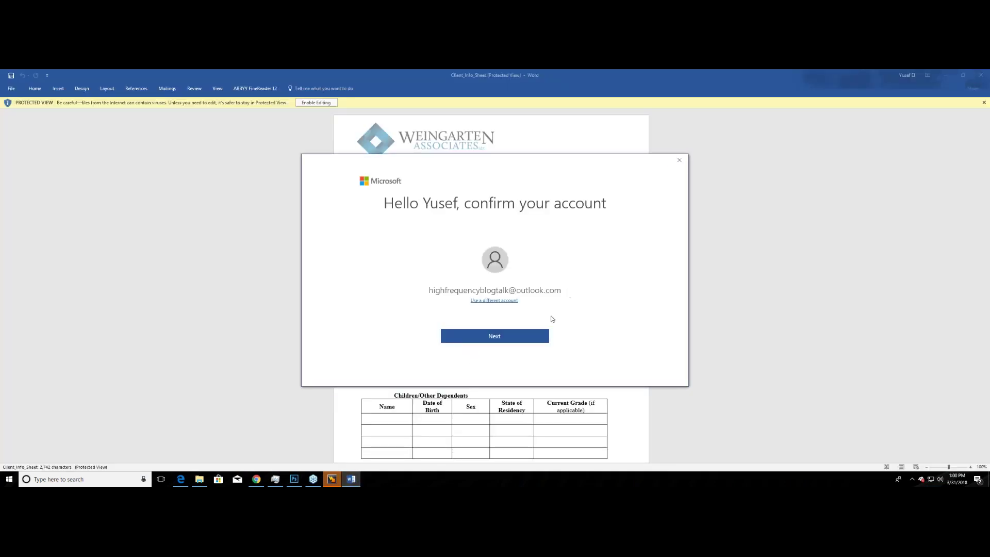
left_click(528, 336)
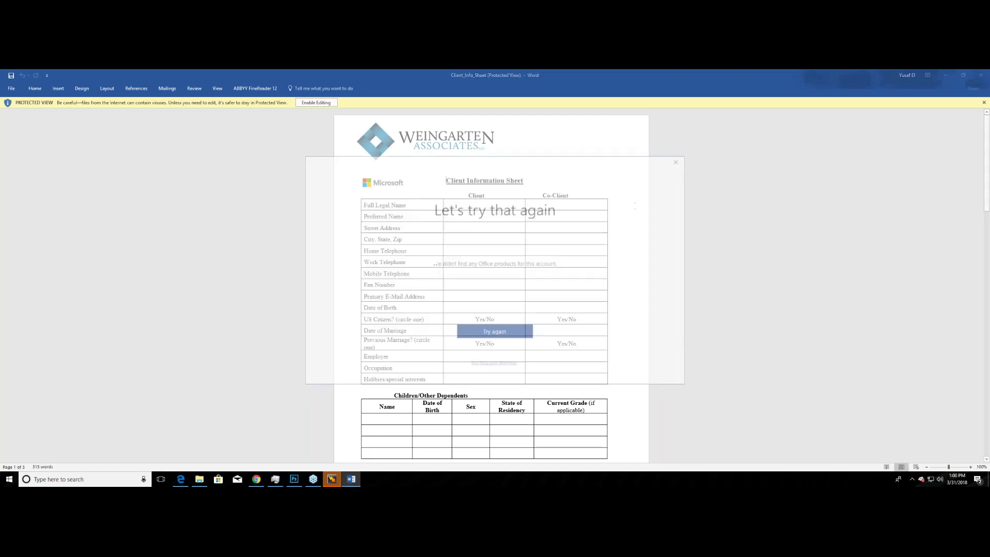
left_click(682, 165)
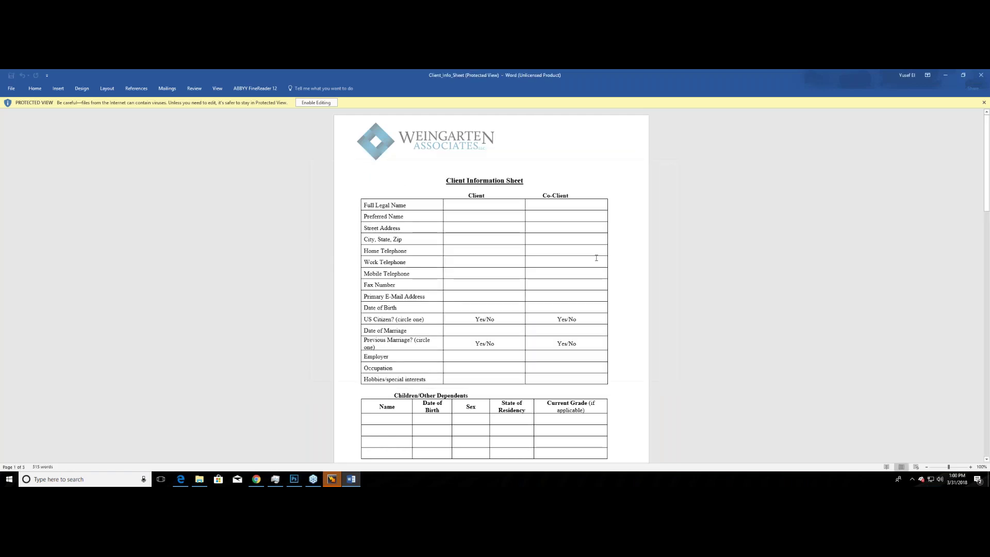
scroll(596, 258, "down", 3)
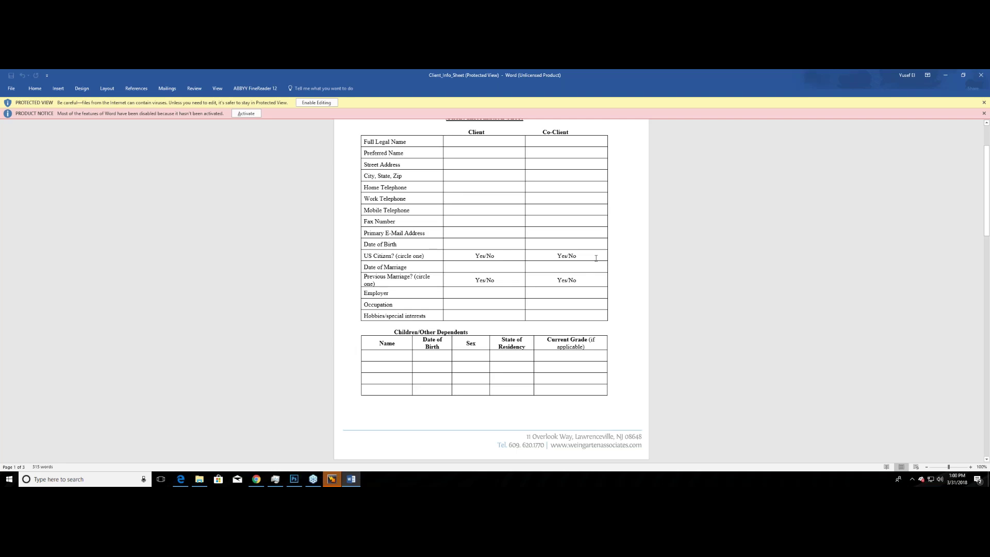
scroll(596, 258, "up", 3)
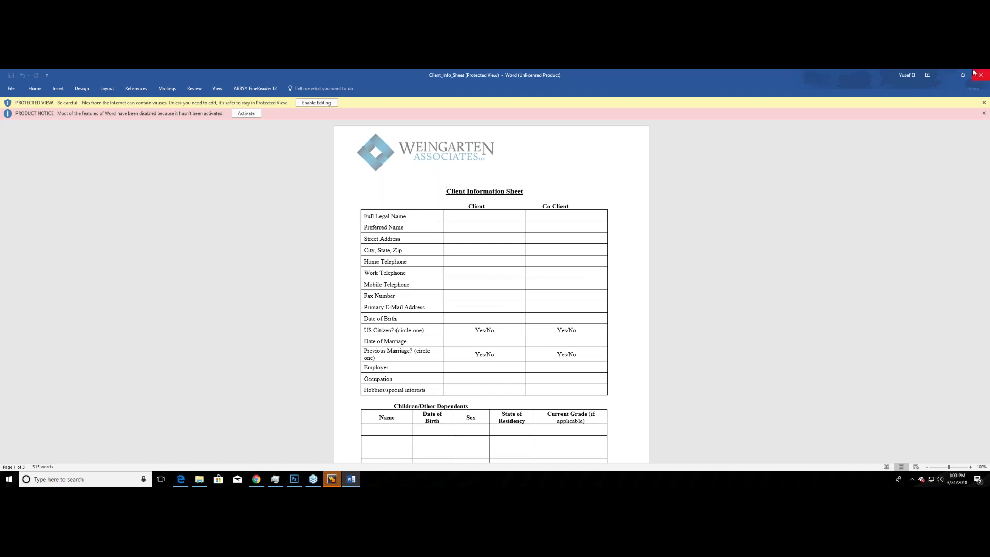
left_click(944, 76)
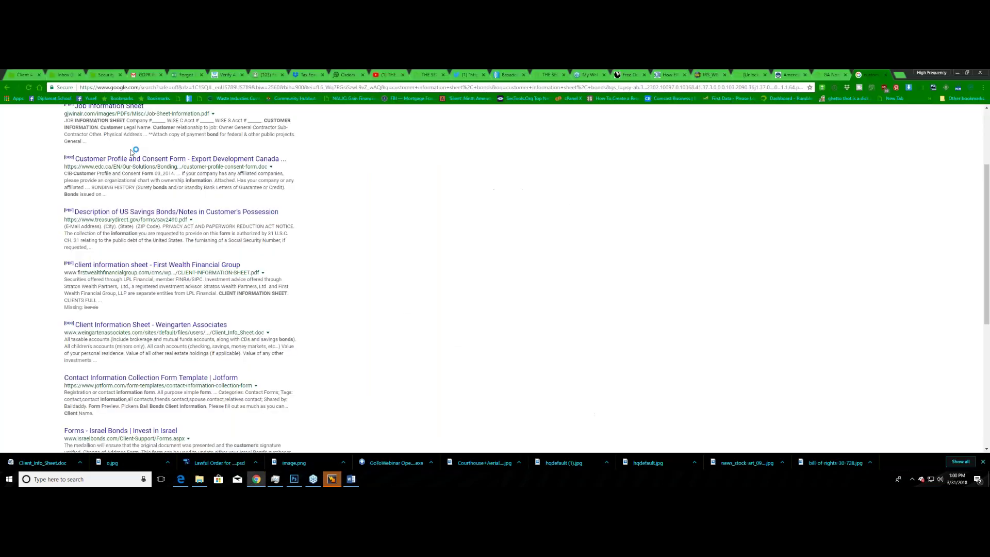
- Search Google Images for 'firm mailing book' and enlarge the threebulk001.jpg result
scroll(133, 151, "up", 3)
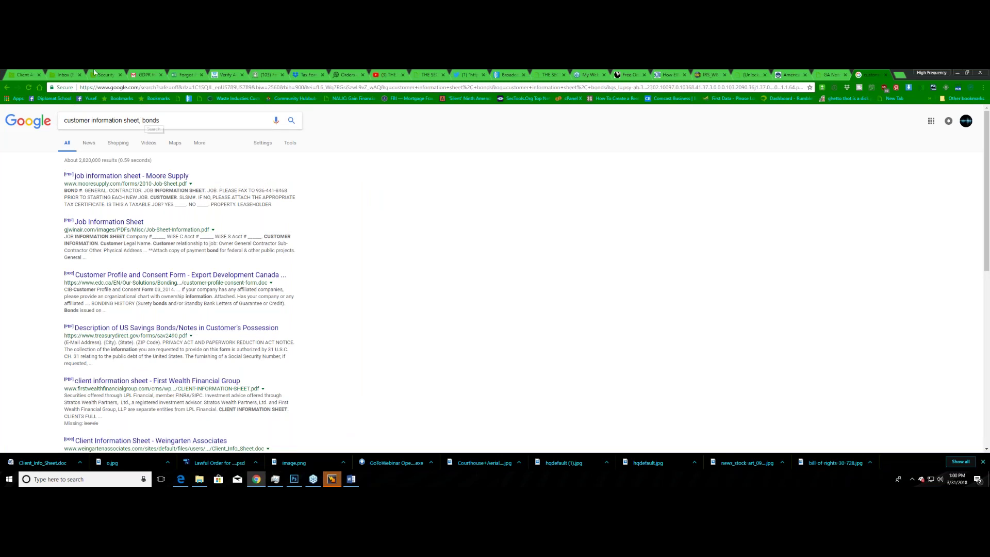
left_click_drag(162, 120, 1, 113)
type("firm ma")
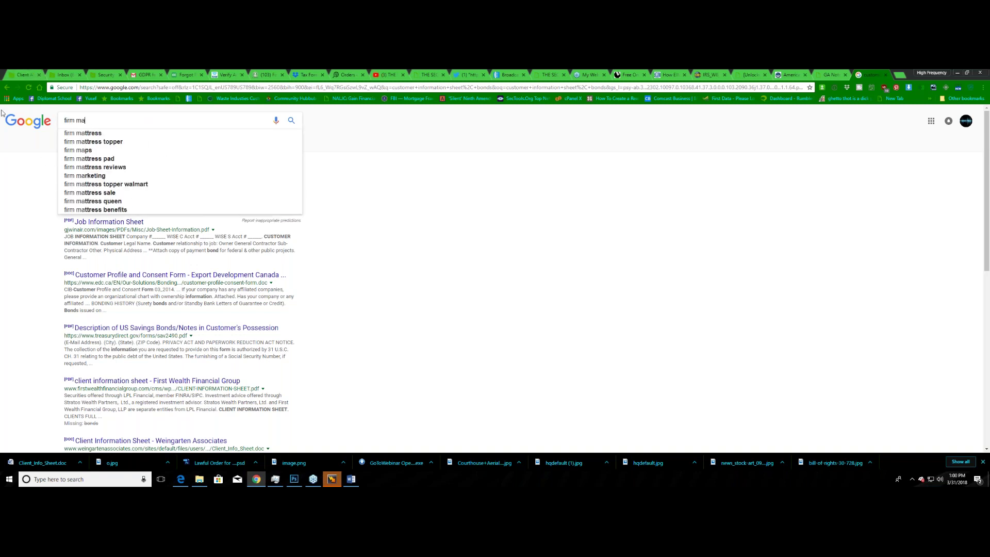
type("iling book")
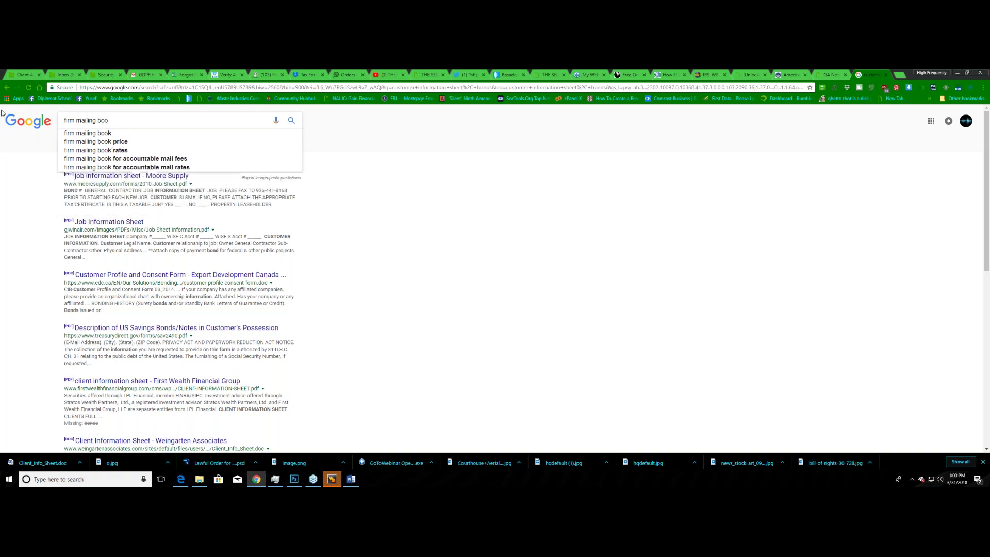
key("Return")
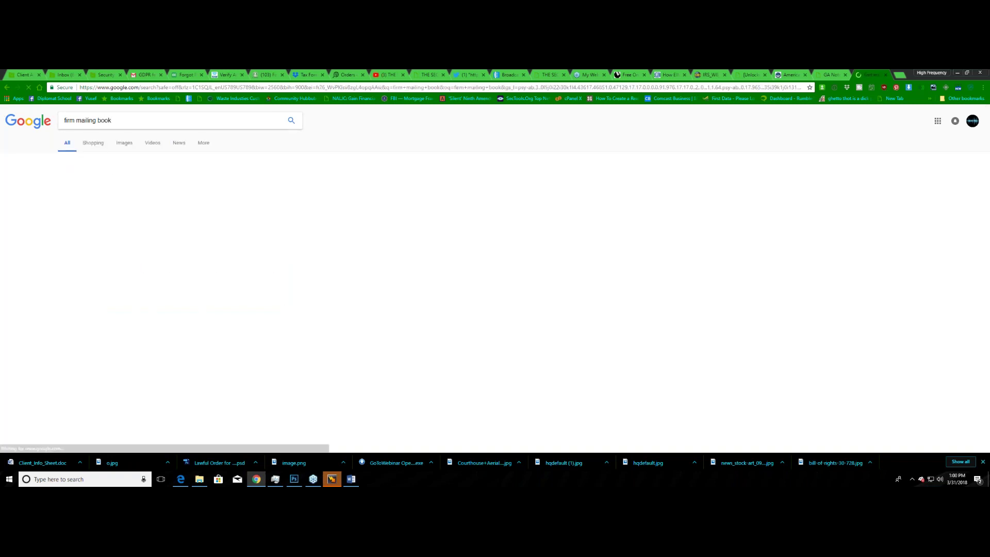
left_click(123, 142)
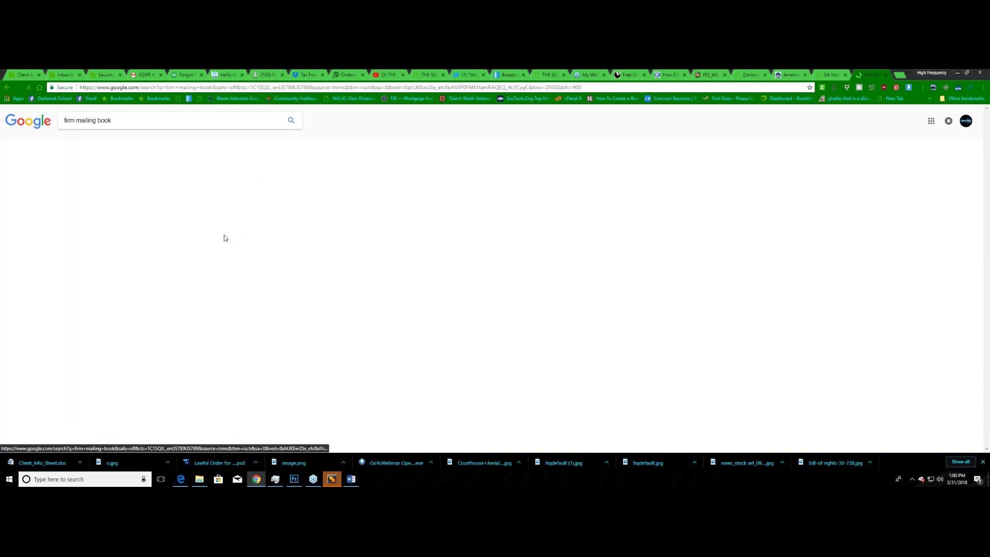
left_click(252, 226)
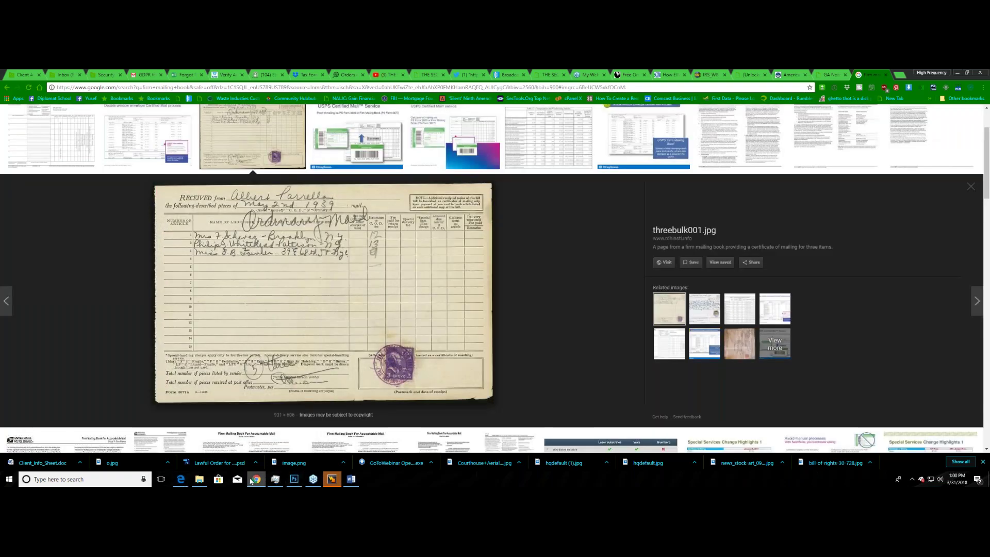
- Go through the open tabs to the Cracking the Code 3rd edition PDF
left_click(831, 77)
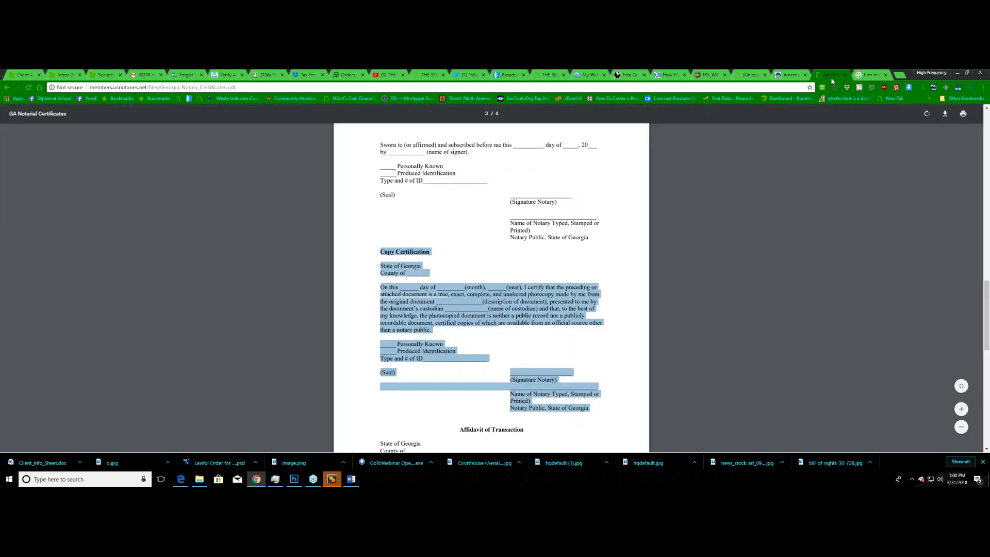
key("ctrl+Tab")
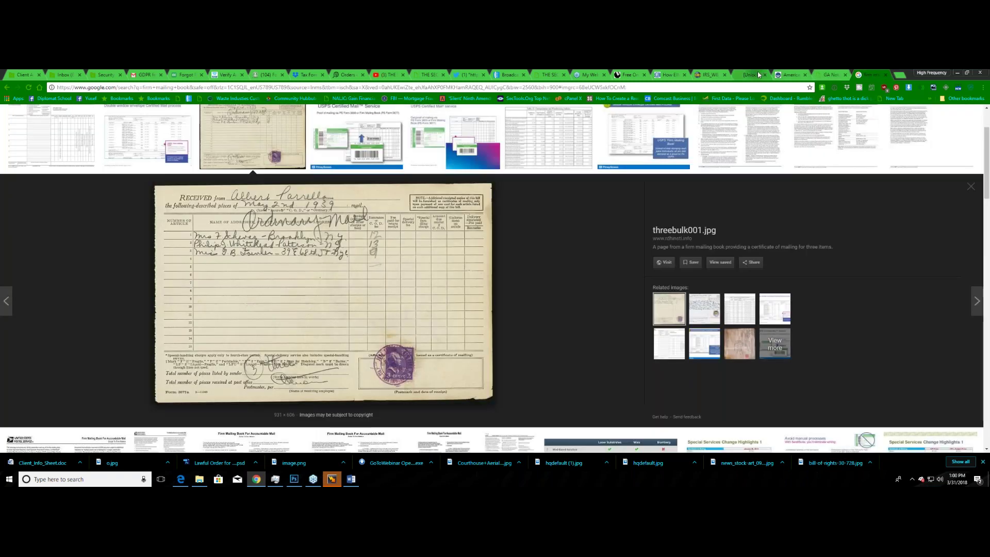
left_click(786, 73)
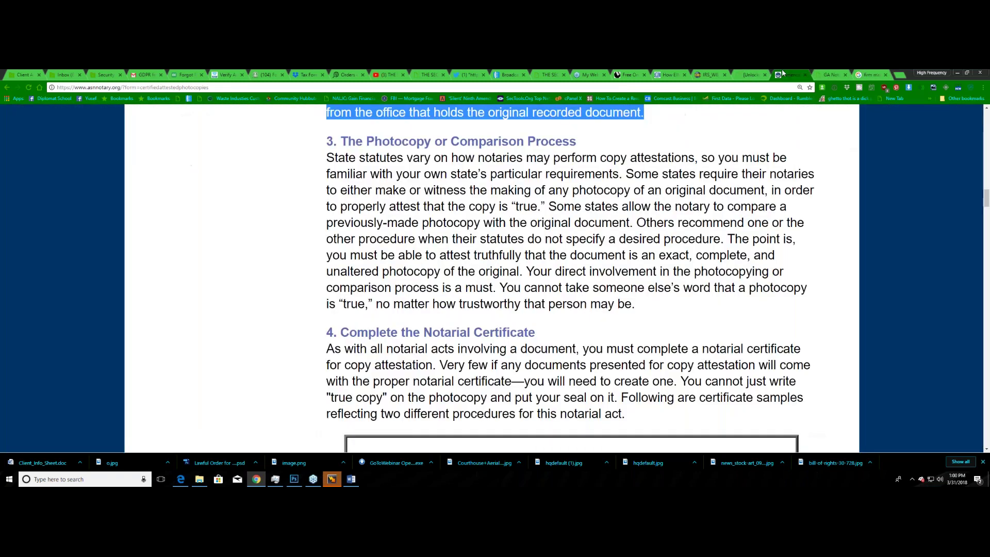
left_click(750, 75)
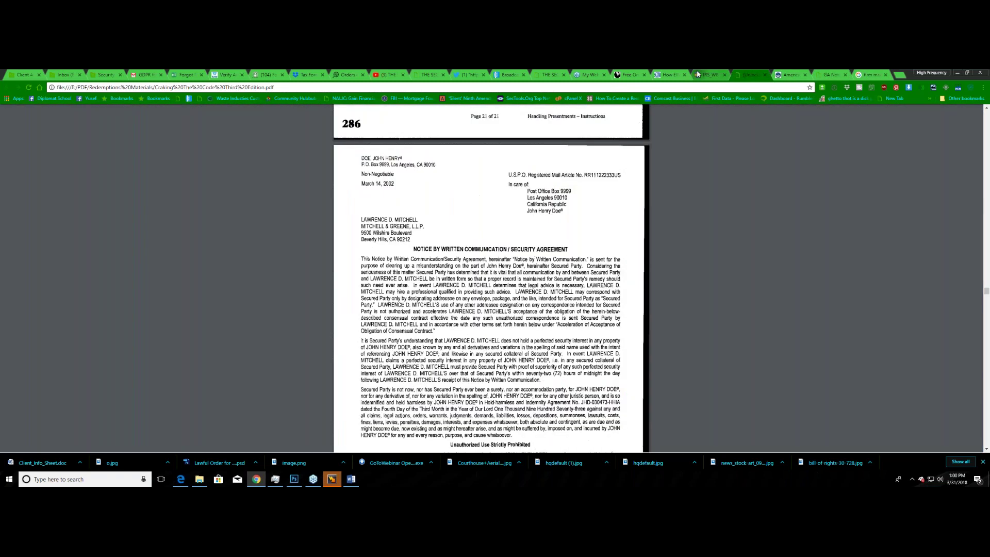
scroll(494, 224, "up", 1)
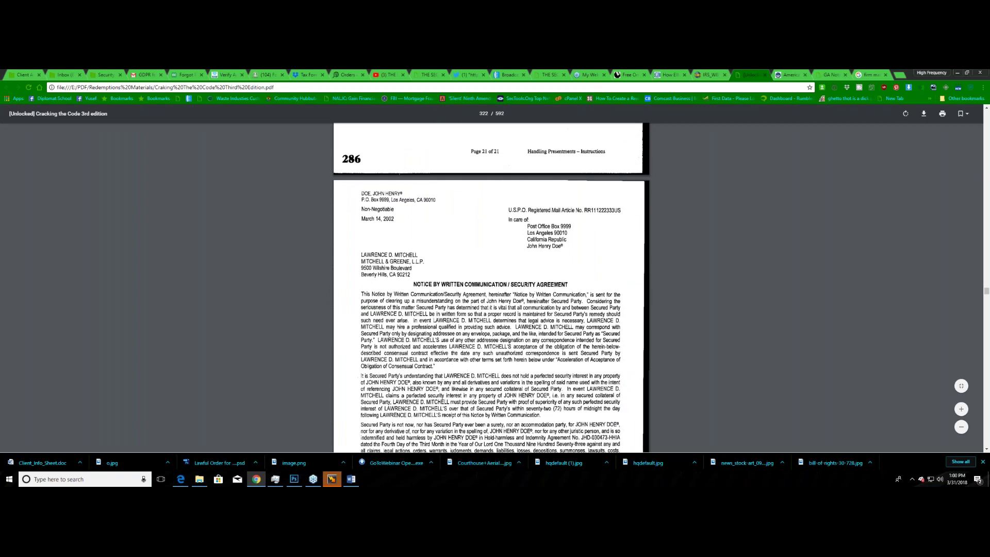
scroll(492, 287, "down", 15)
- Scroll back and forth through the PDF to the Certified Promissory Note on page 339
scroll(494, 288, "down", 20)
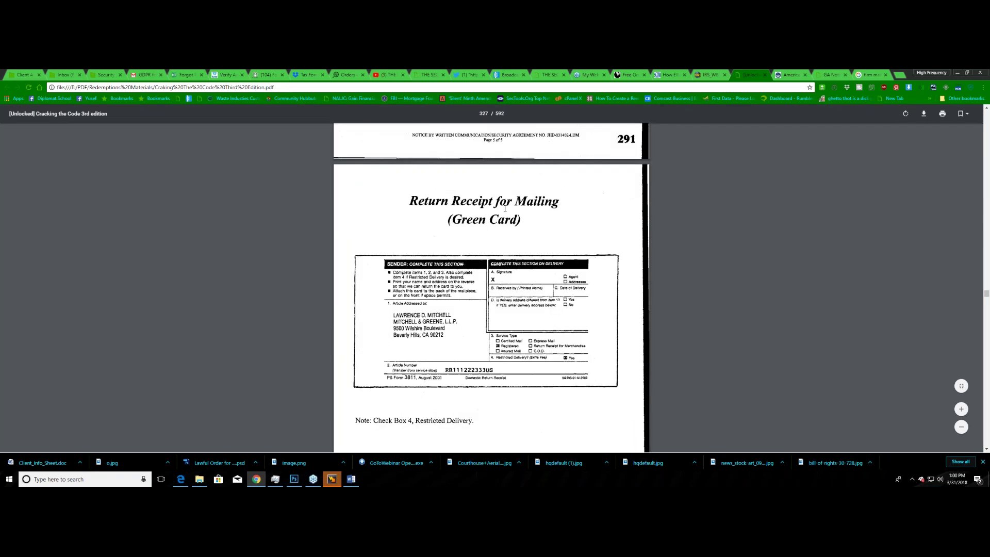
scroll(495, 235, "down", 8)
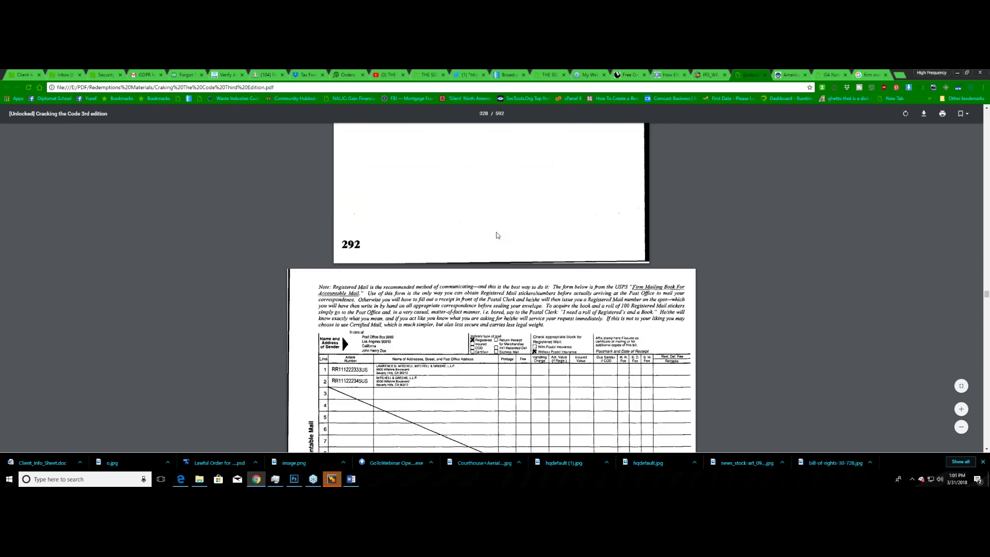
scroll(343, 187, "down", 1)
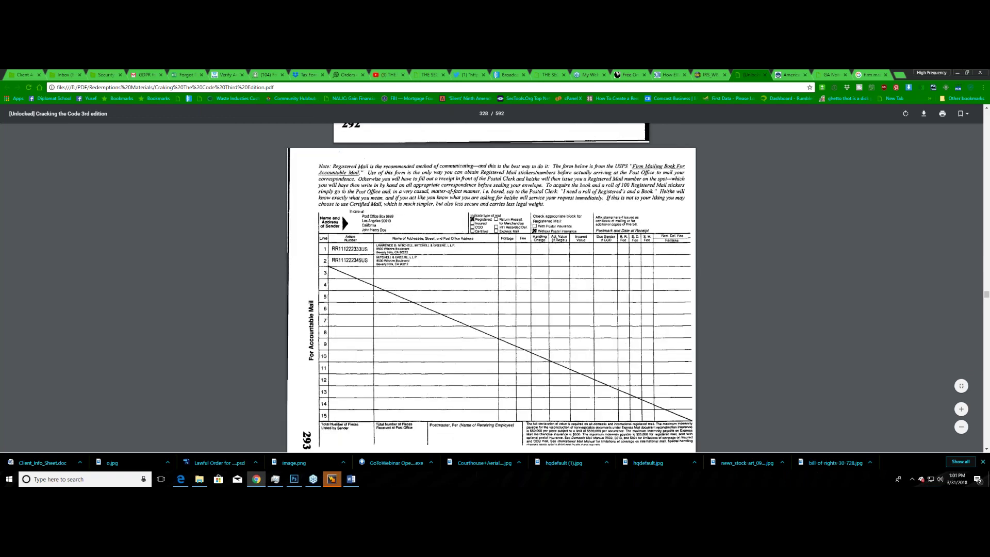
scroll(327, 254, "up", 1)
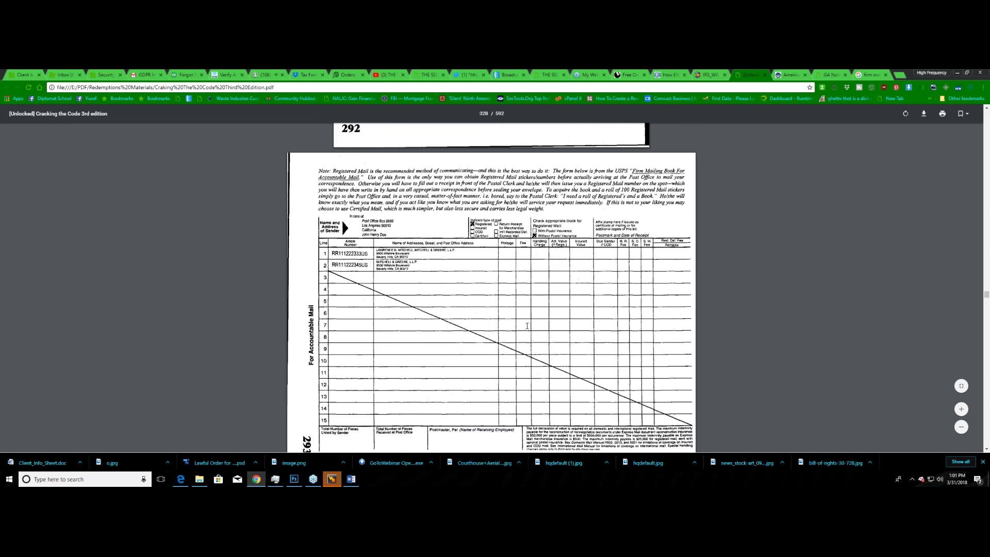
scroll(528, 320, "up", 10)
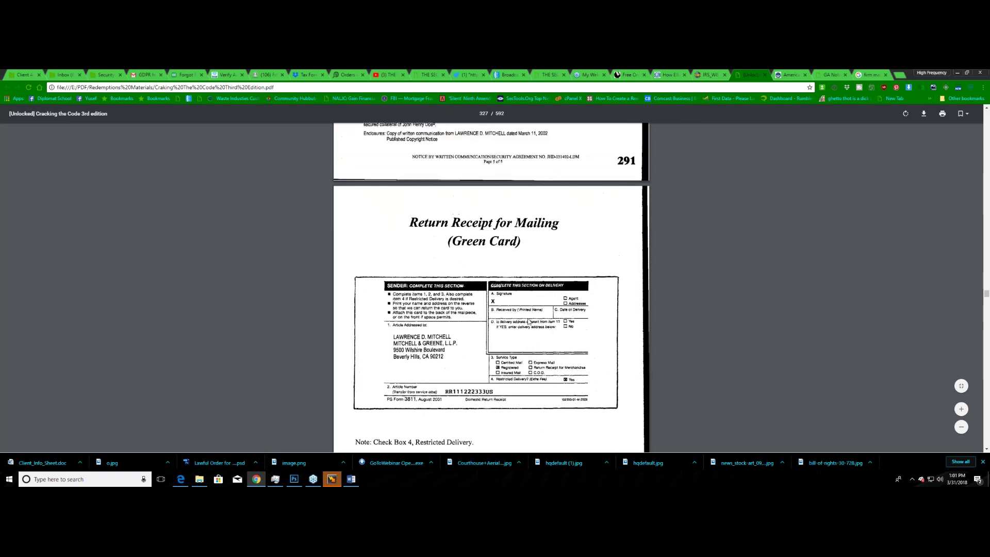
scroll(529, 320, "up", 5)
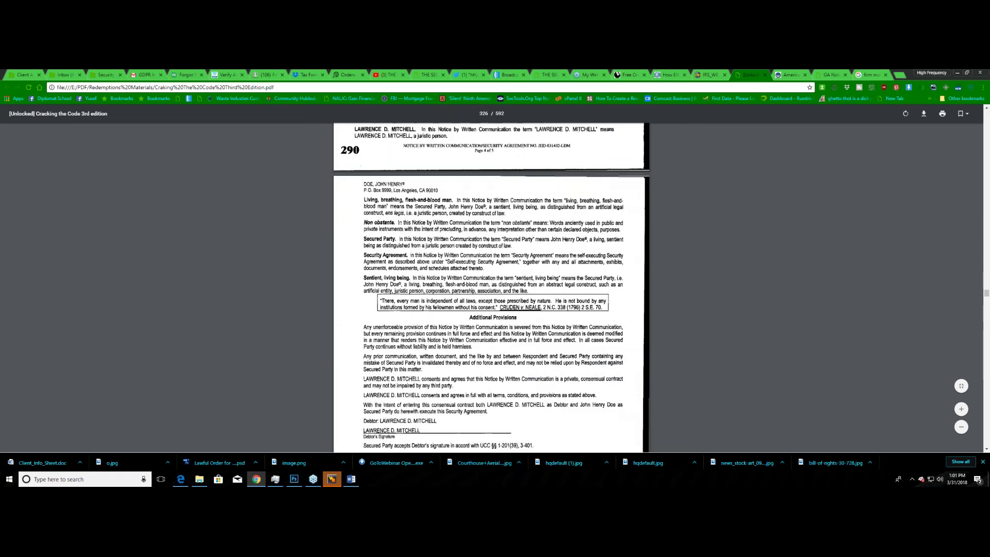
scroll(491, 286, "up", 10)
scroll(528, 317, "up", 10)
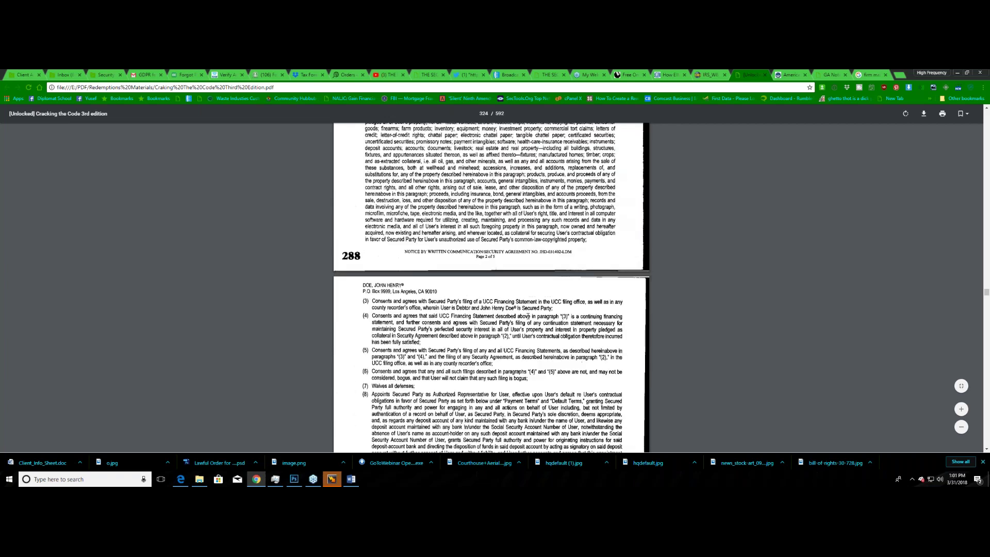
scroll(528, 316, "up", 20)
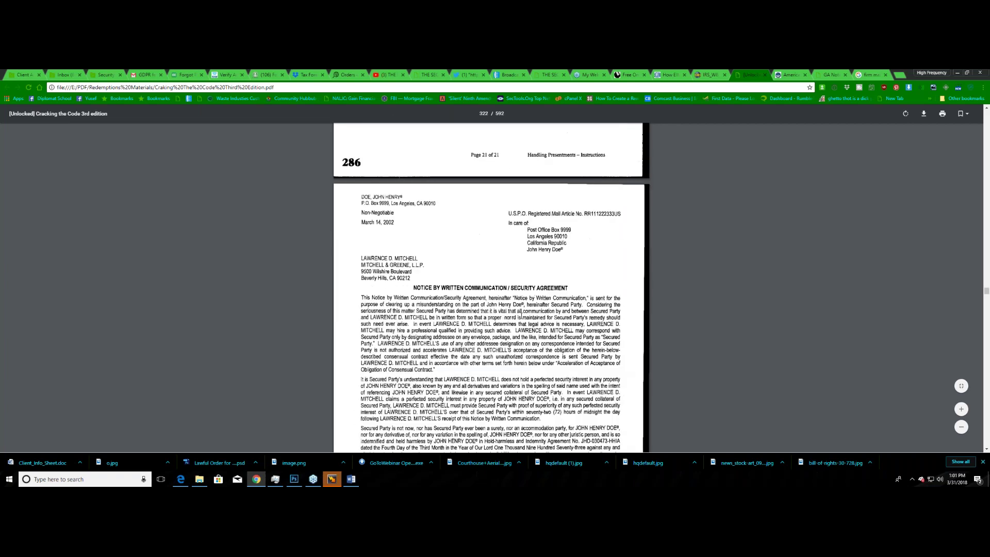
scroll(528, 317, "up", 10)
scroll(488, 286, "up", 5)
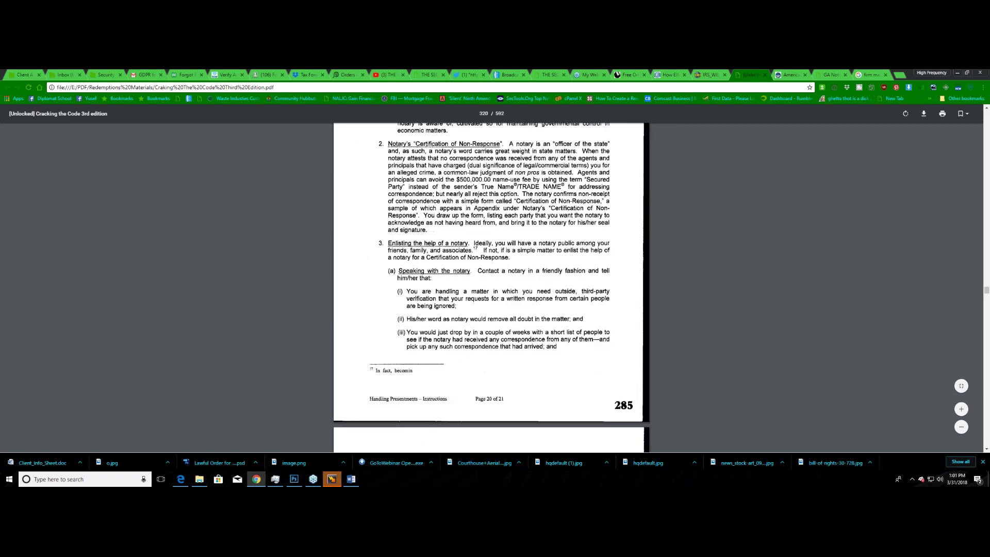
scroll(527, 311, "down", 15)
scroll(527, 310, "down", 20)
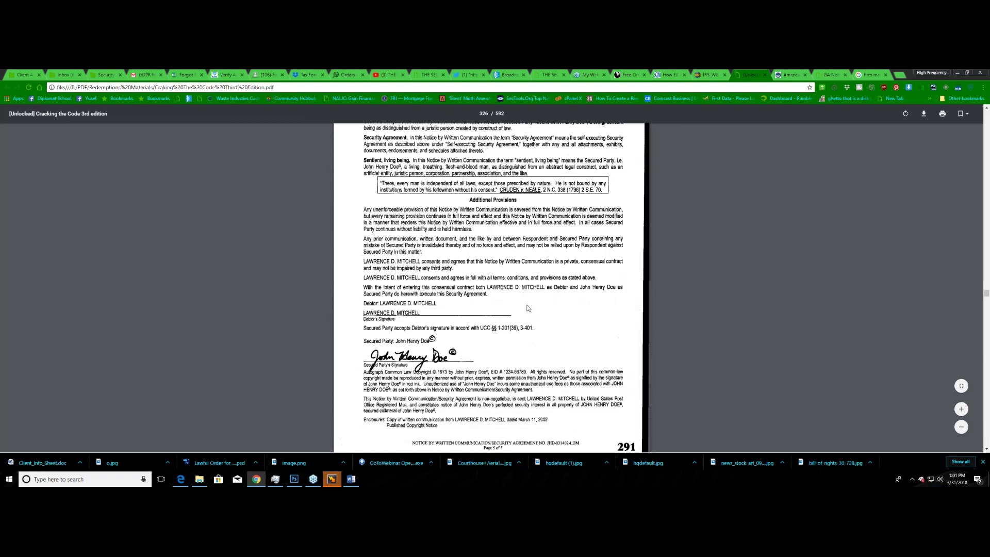
scroll(527, 308, "down", 5)
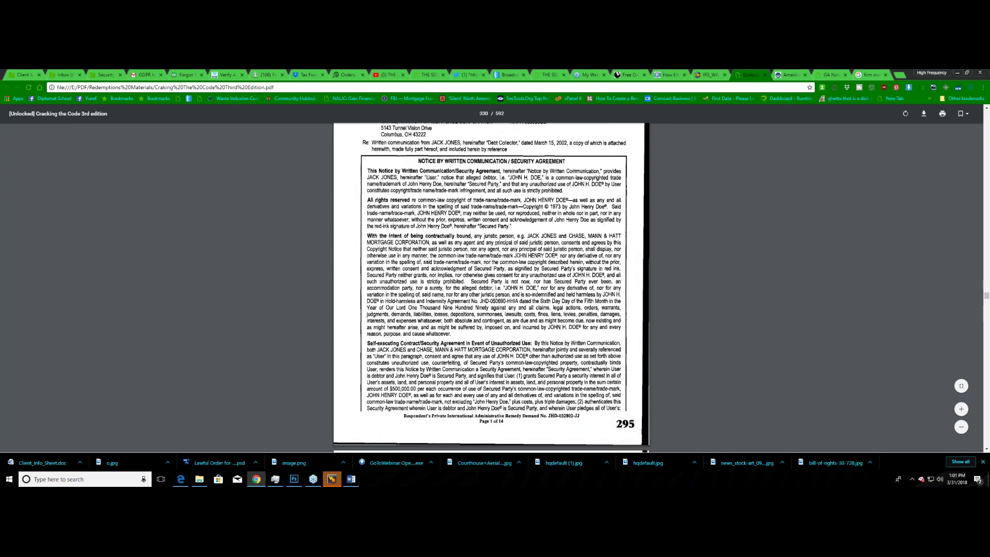
scroll(523, 303, "up", 3)
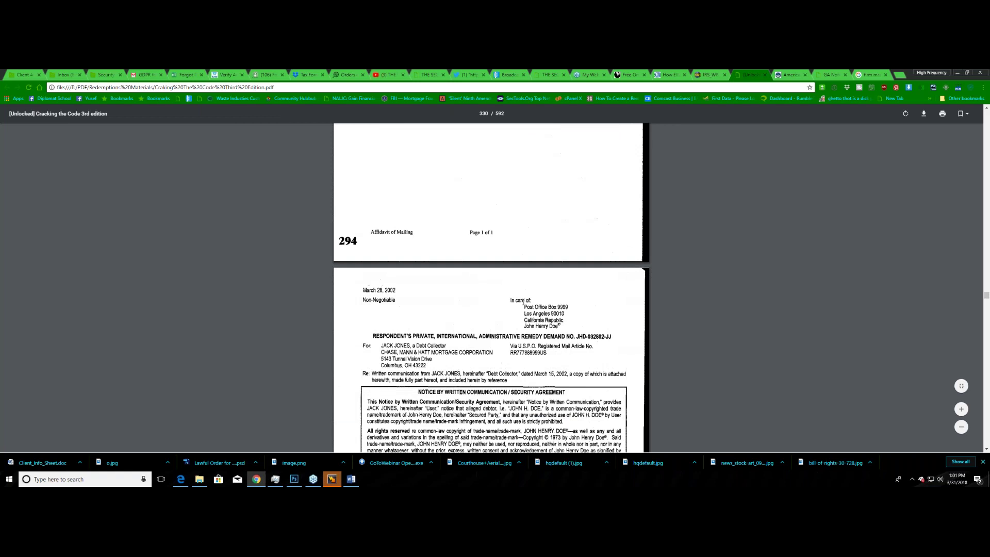
scroll(522, 302, "down", 5)
scroll(521, 302, "down", 20)
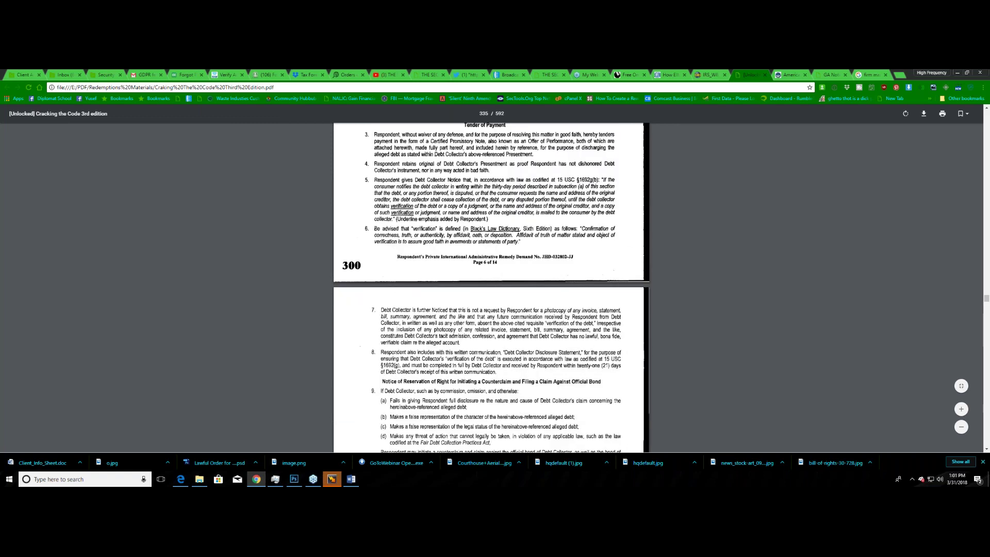
scroll(521, 295, "up", 10)
scroll(521, 296, "down", 9)
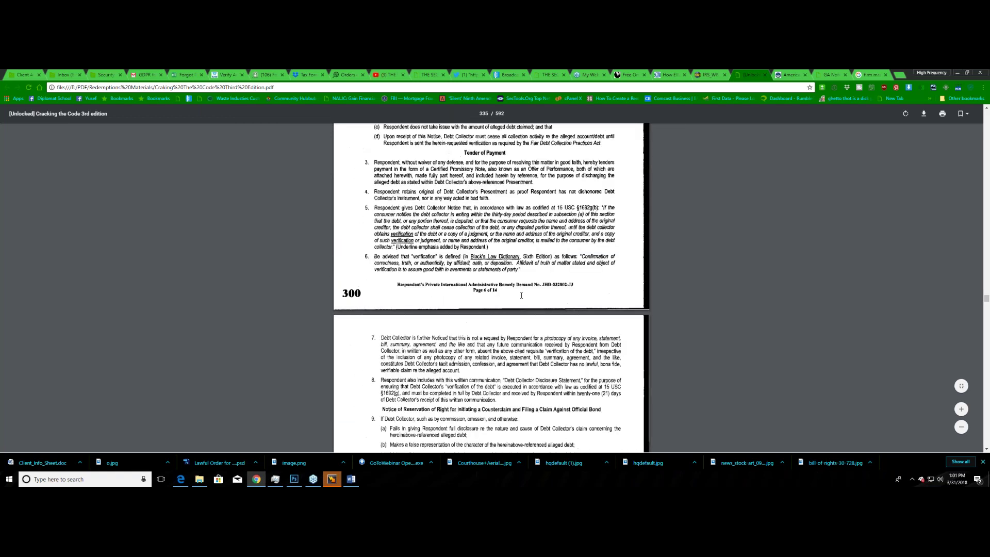
scroll(522, 295, "down", 10)
scroll(521, 295, "up", 1)
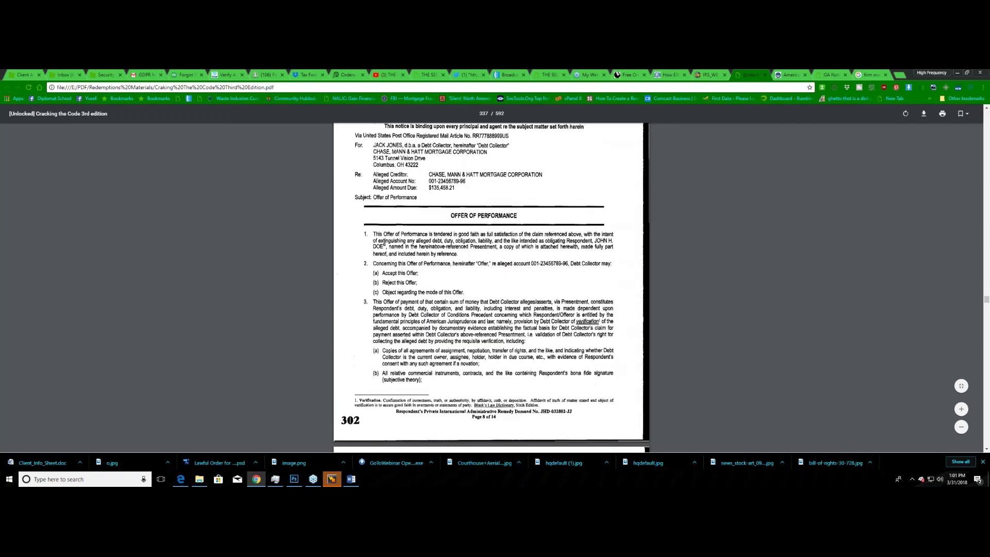
scroll(490, 278, "down", 5)
scroll(490, 278, "down", 5)
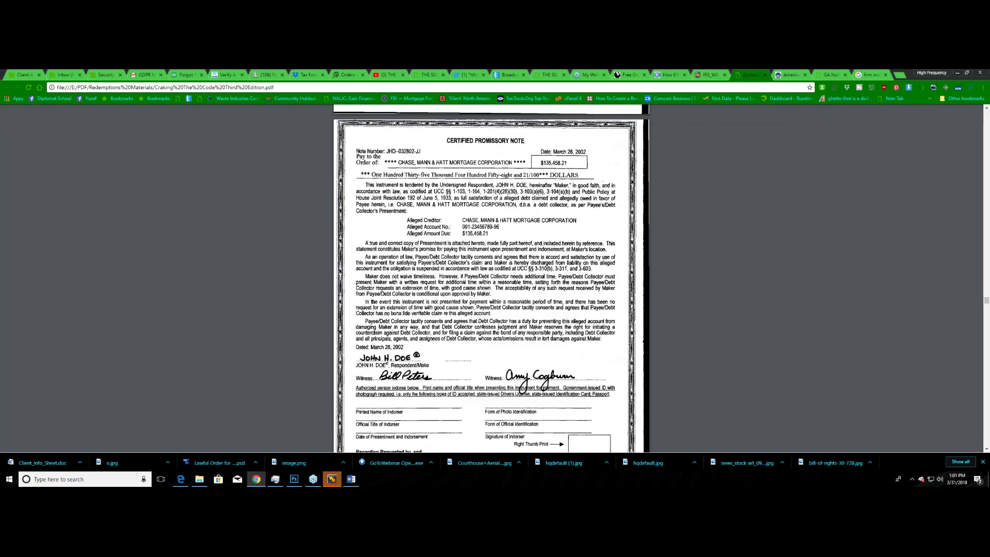
- Reduce the page zoom below 80% so the whole page 339 promissory note fits
scroll(490, 278, "down", 1)
left_click(984, 87)
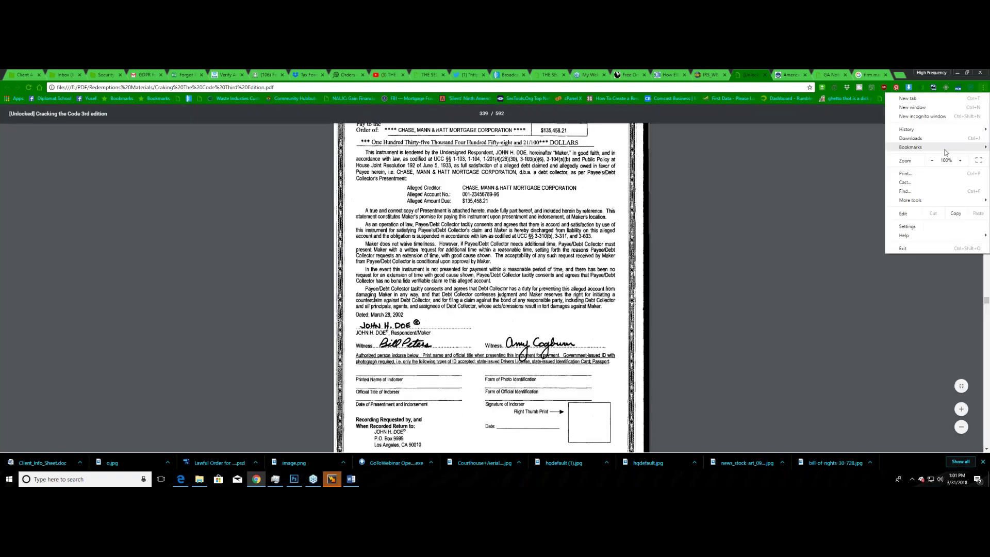
left_click(932, 161)
left_click(931, 161)
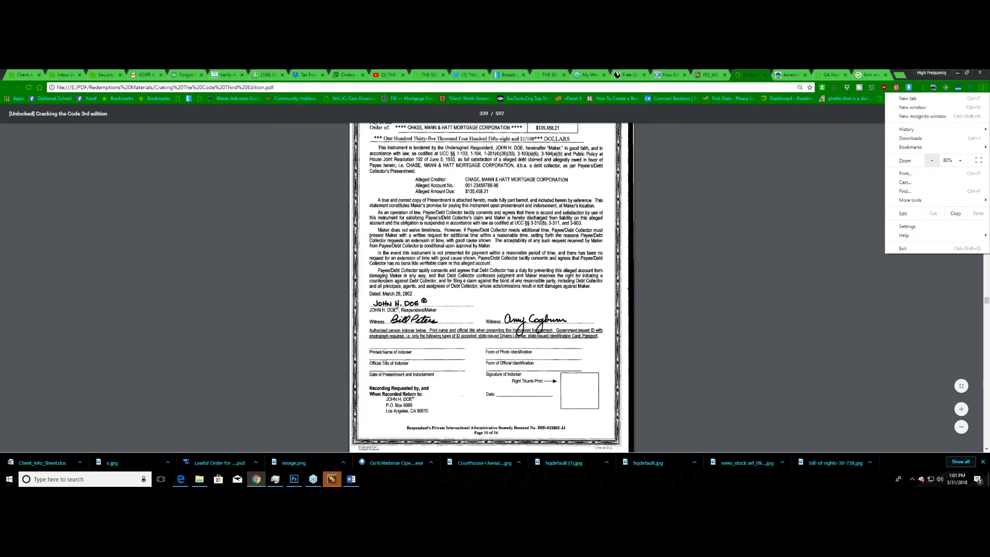
left_click(932, 161)
left_click(625, 223)
scroll(626, 223, "up", 2)
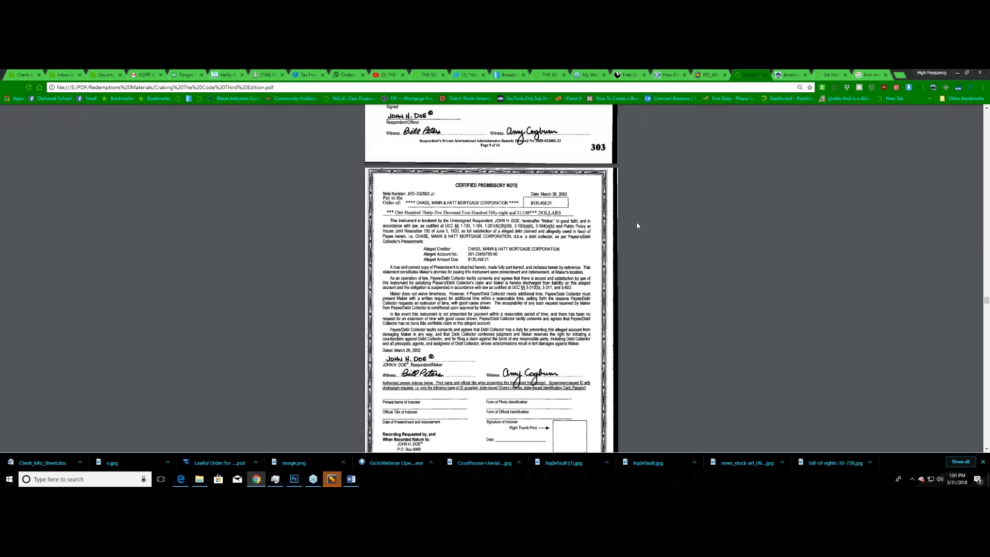
scroll(637, 225, "down", 1)
scroll(638, 223, "down", 1)
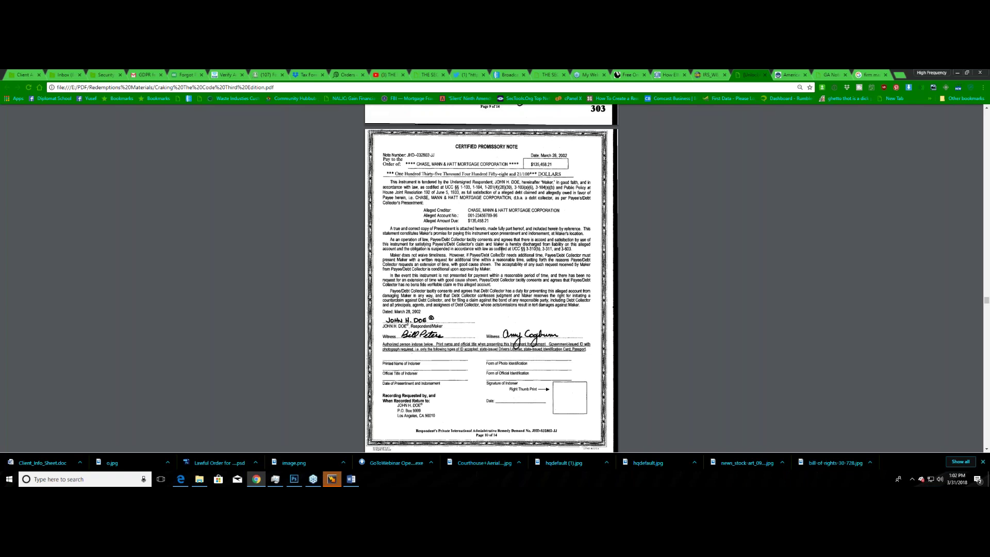
scroll(501, 252, "up", 1)
scroll(504, 246, "down", 1)
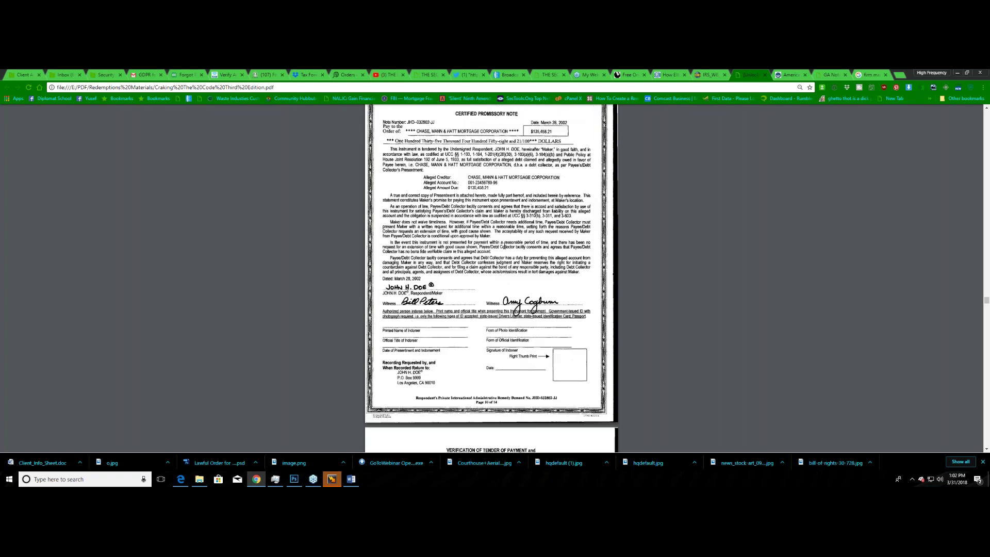
mouse_move(961, 413)
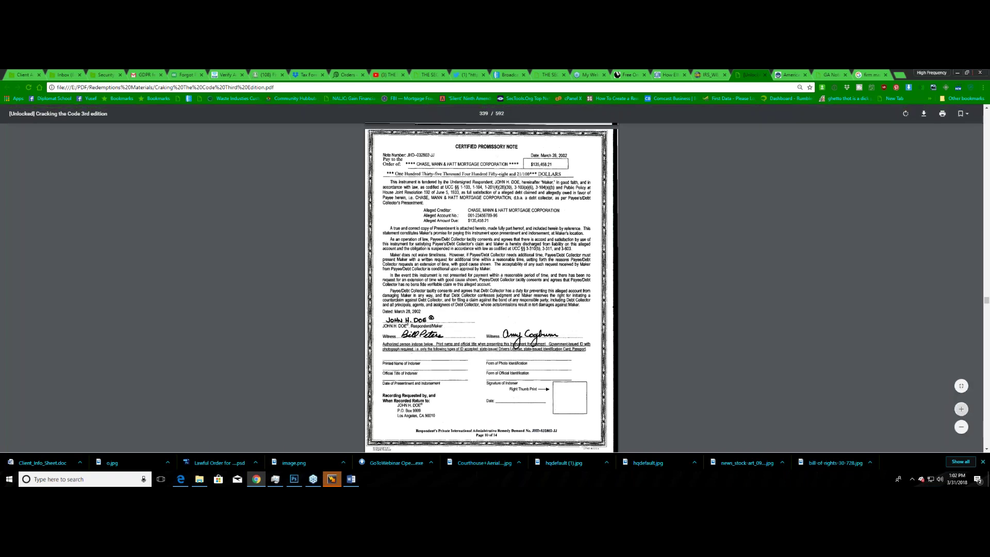
- Zoom in two steps and centre the promissory note's heading horizontally
key("ctrl+plus")
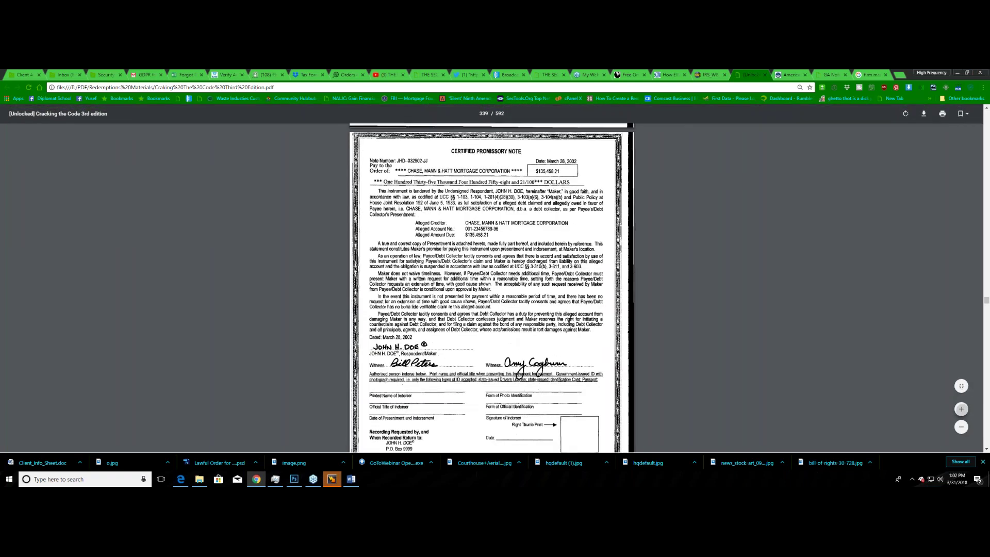
key("ctrl+plus")
key("ctrl+plus")
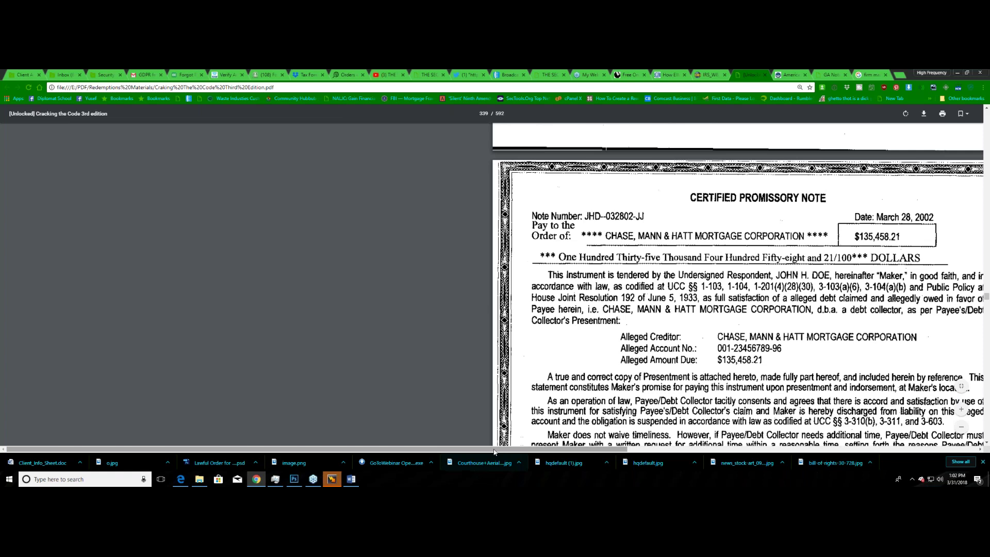
left_click_drag(494, 450, 751, 455)
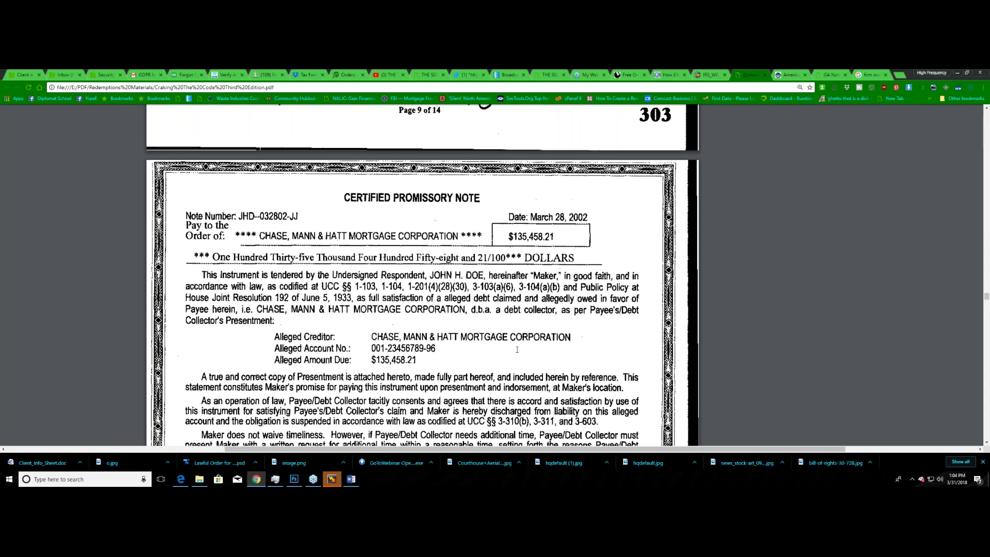
scroll(517, 350, "down", 1)
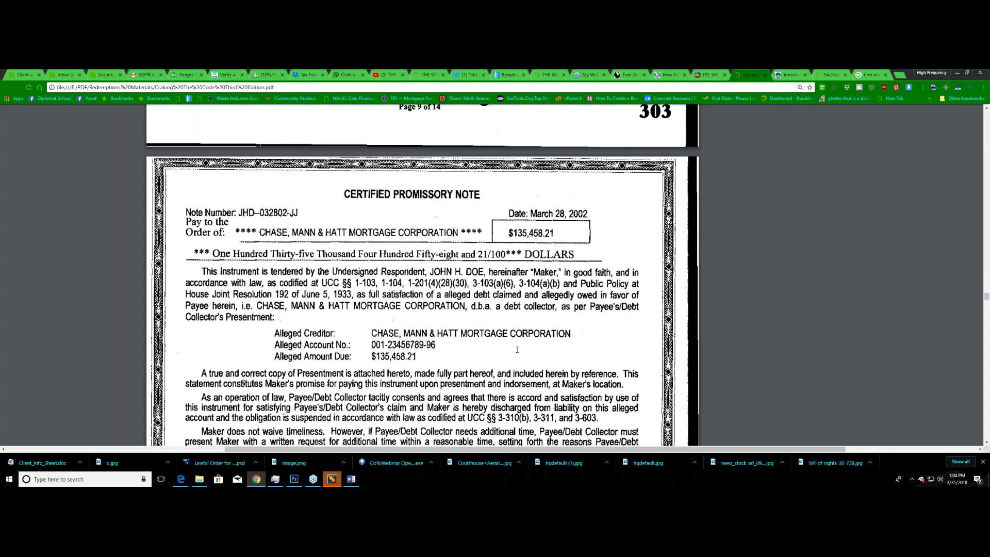
scroll(518, 350, "down", 2)
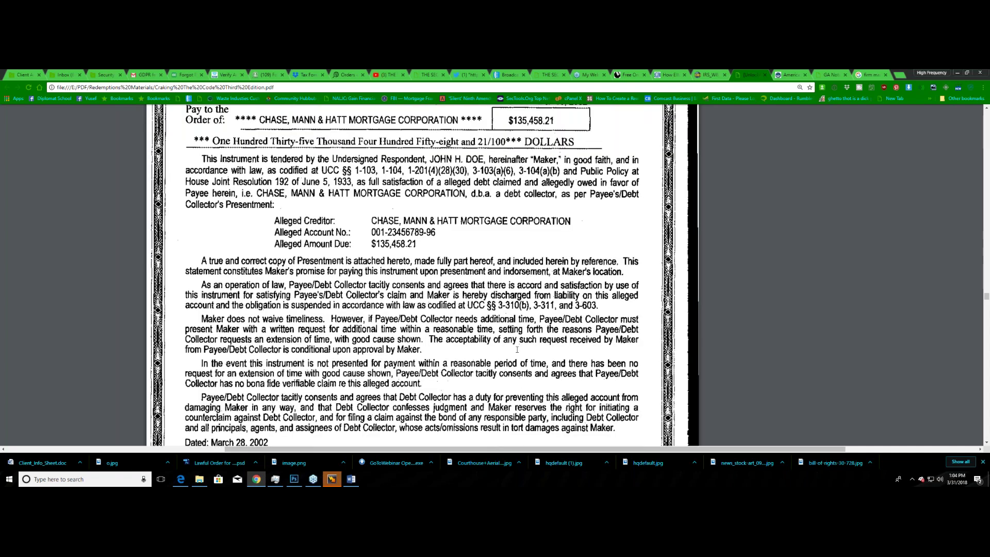
scroll(517, 349, "down", 2)
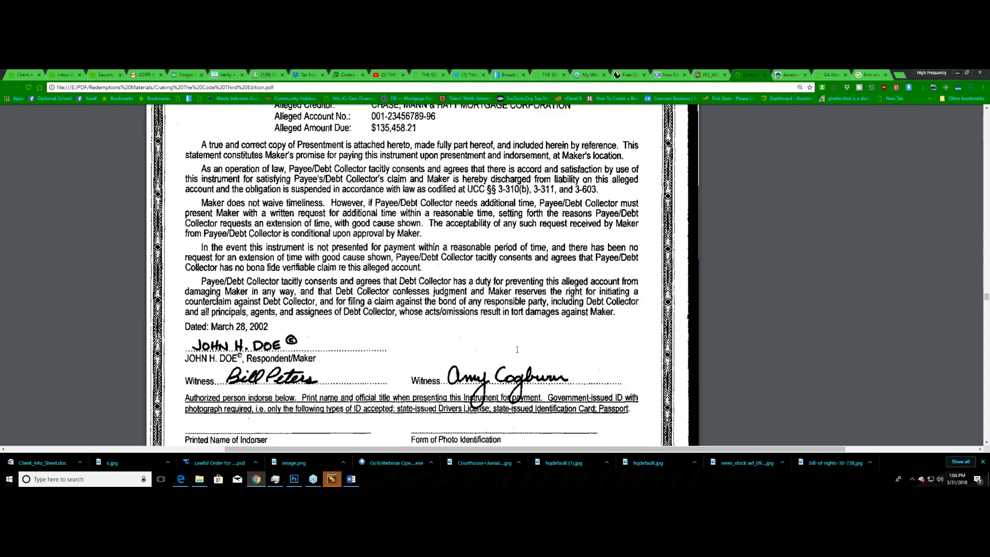
scroll(517, 350, "down", 2)
scroll(516, 351, "down", 2)
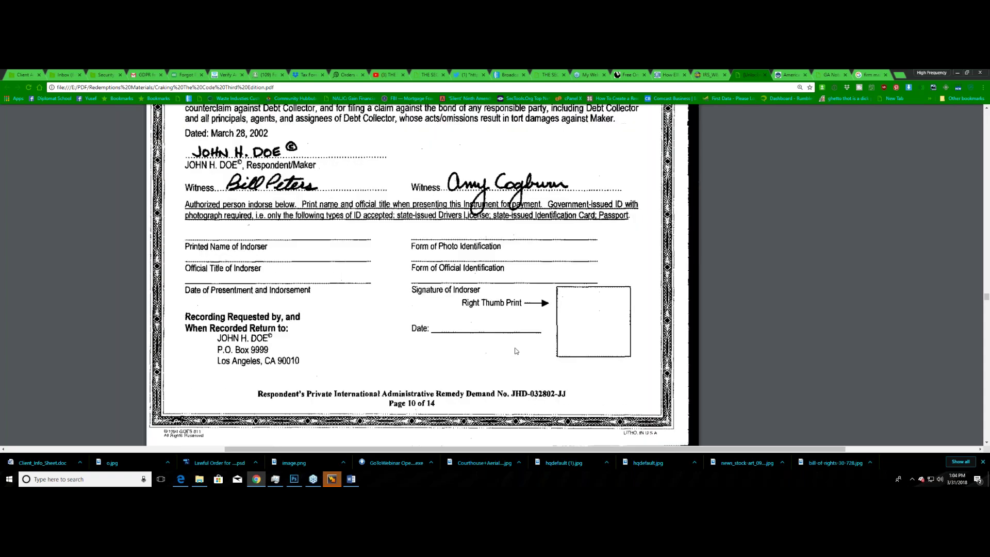
scroll(516, 350, "up", 1)
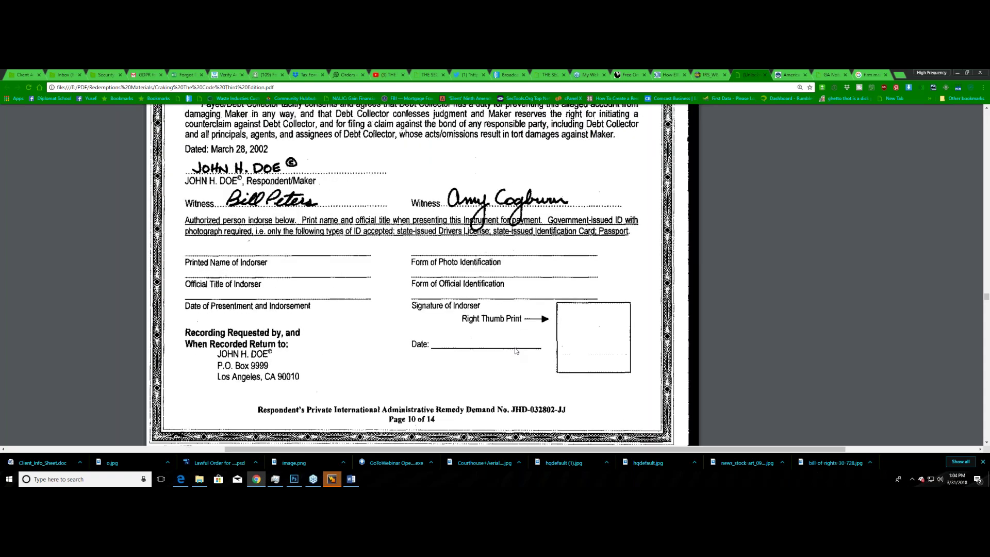
scroll(516, 350, "down", 6)
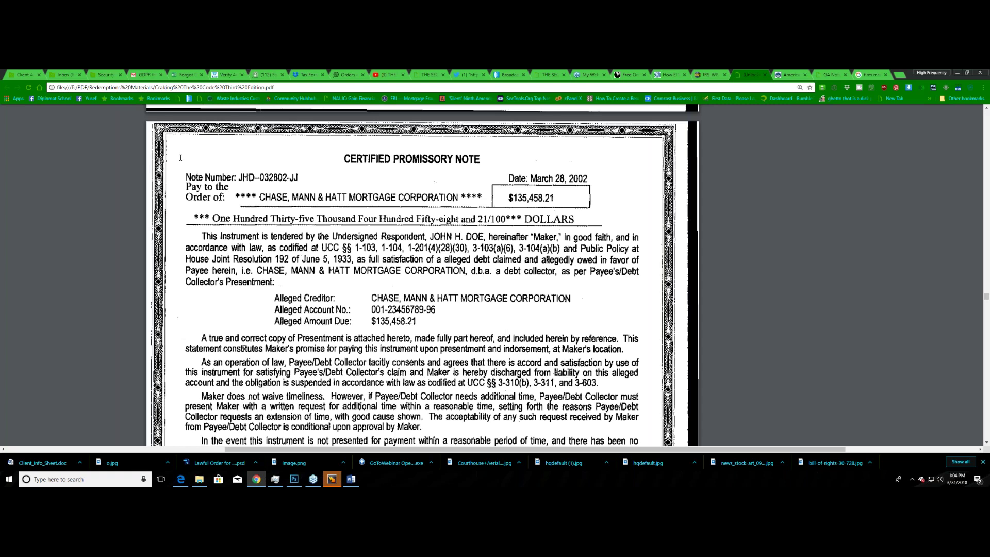
left_click_drag(187, 177, 235, 180)
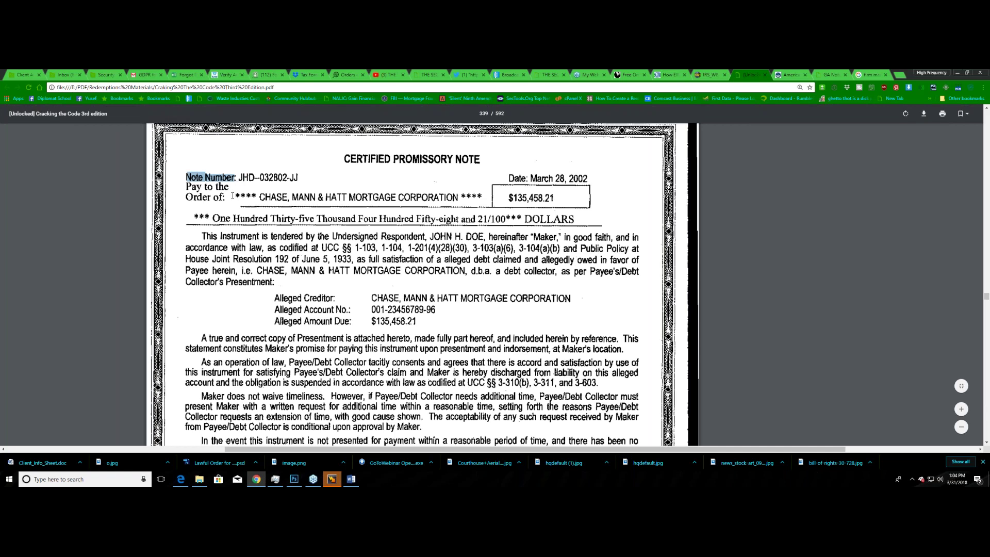
left_click_drag(238, 178, 255, 178)
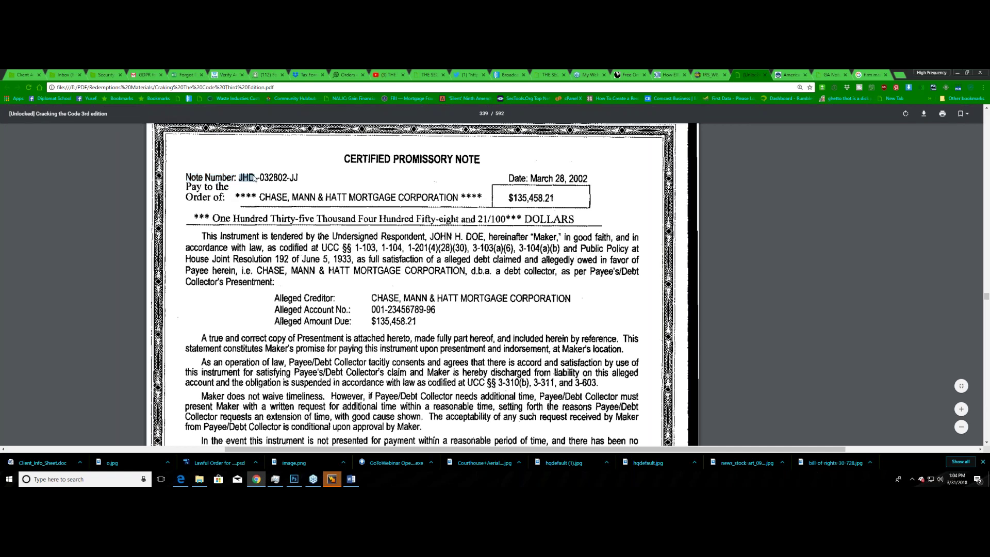
left_click(263, 177)
left_click_drag(265, 176, 301, 178)
left_click(276, 176)
left_click(317, 177)
left_click_drag(241, 177, 304, 176)
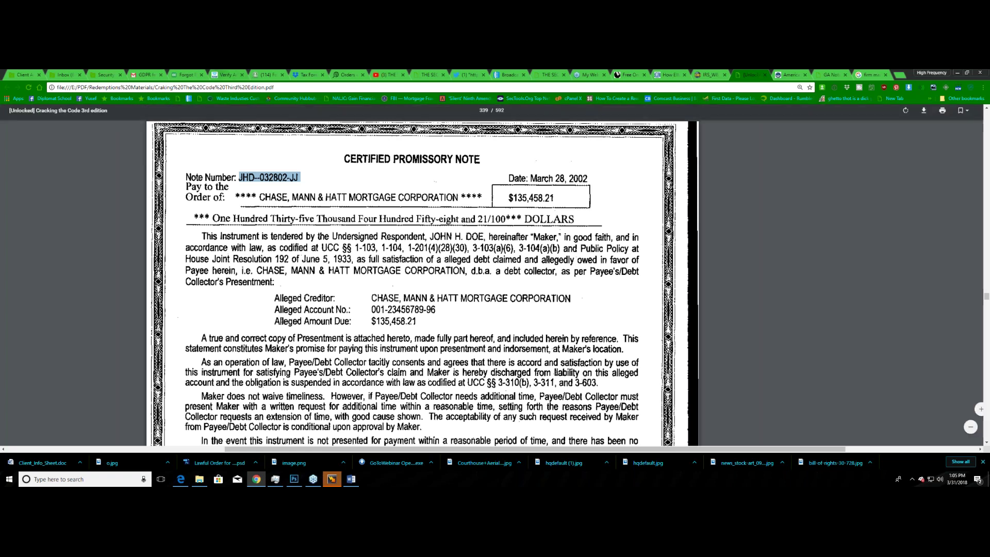
left_click(337, 195)
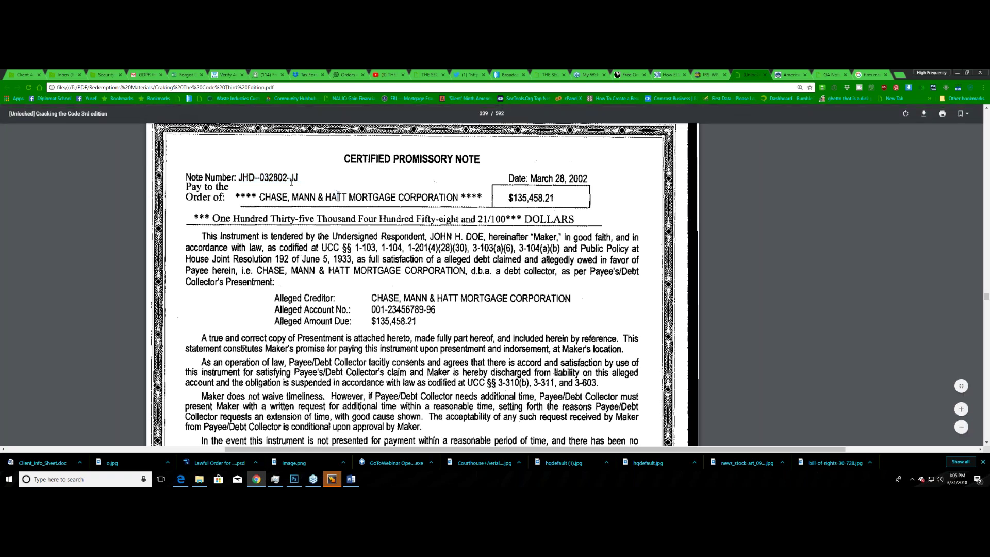
left_click_drag(590, 179, 500, 184)
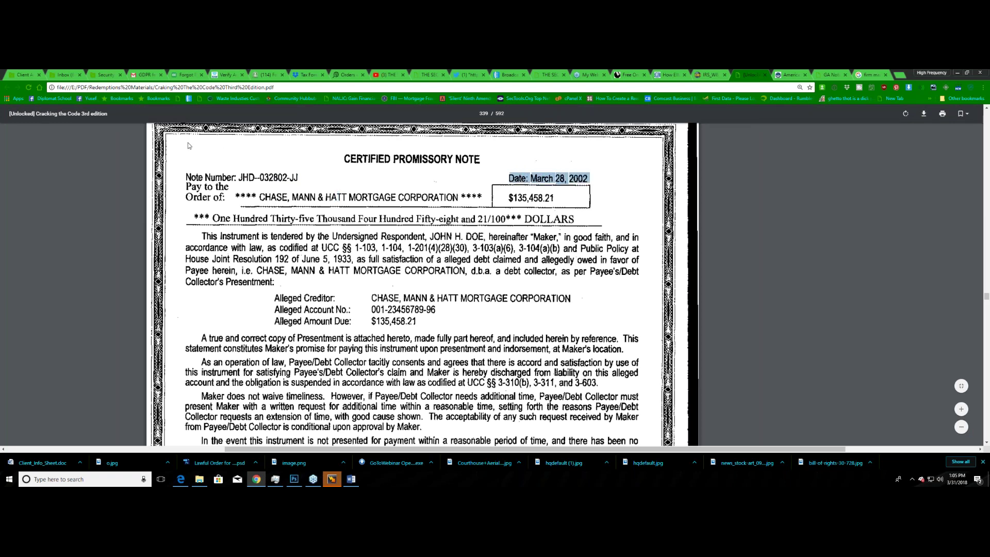
left_click_drag(244, 178, 312, 186)
left_click(312, 185)
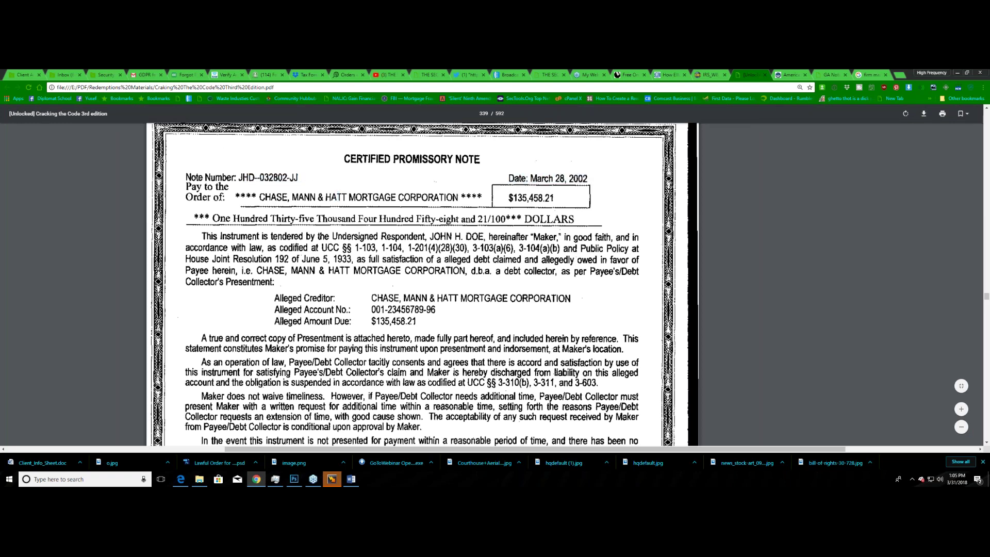
left_click_drag(237, 191, 270, 236)
left_click(270, 236)
scroll(385, 277, "up", 2)
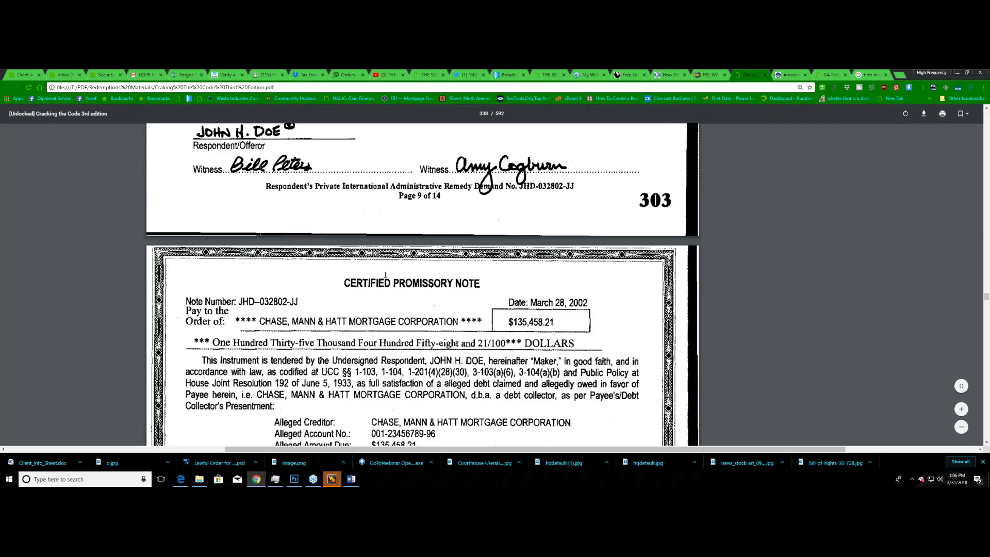
- Highlight the note's Alleged Creditor, Account No. and Amount Due lines
scroll(385, 275, "down", 2)
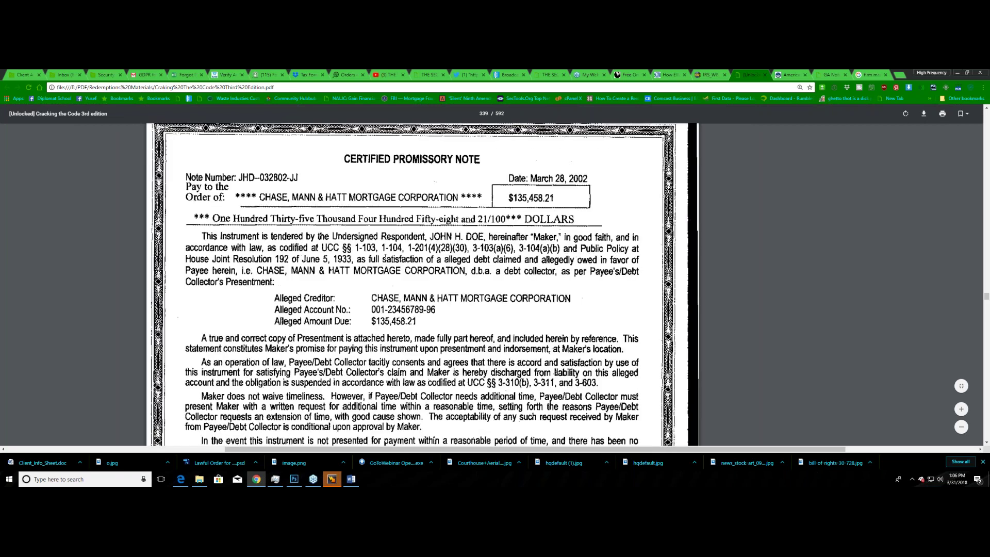
left_click_drag(275, 298, 353, 321)
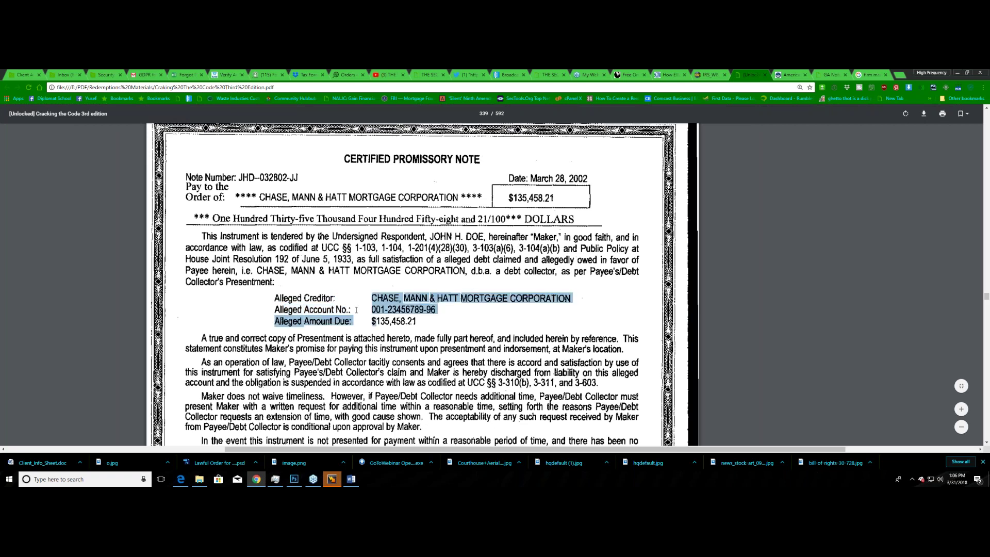
scroll(356, 310, "down", 1)
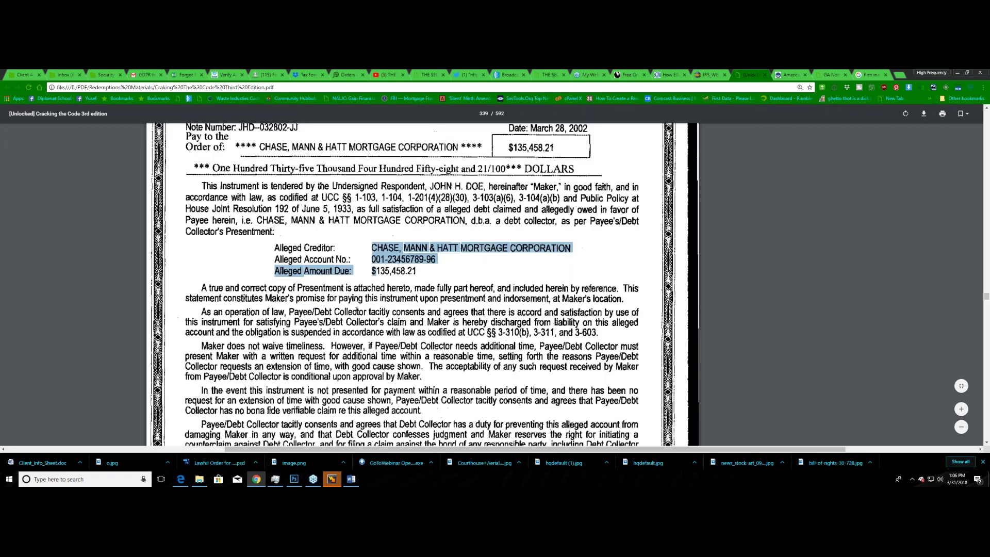
scroll(355, 310, "down", 1)
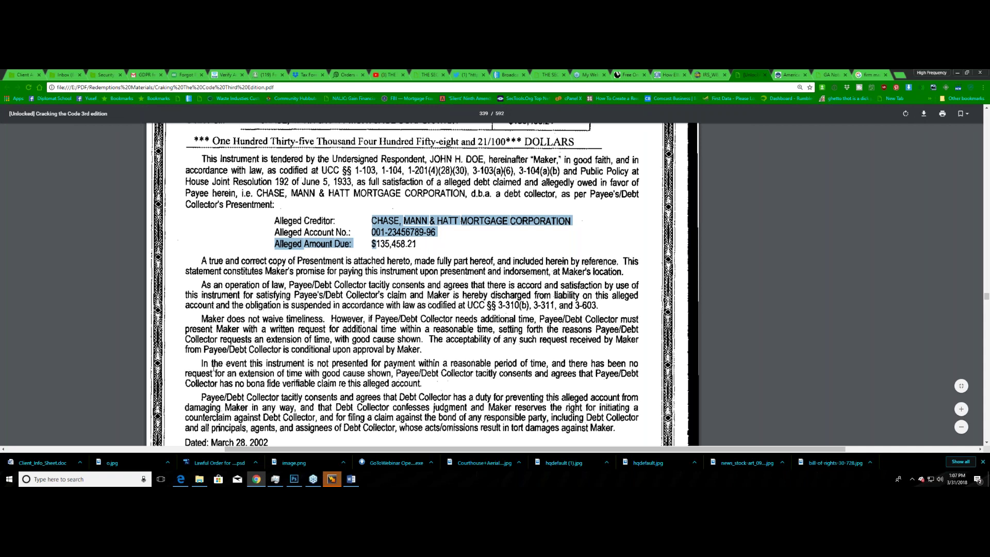
- Scroll to the promissory note's final paragraph and highlight the words 'confesses judgment'
scroll(214, 369, "down", 1)
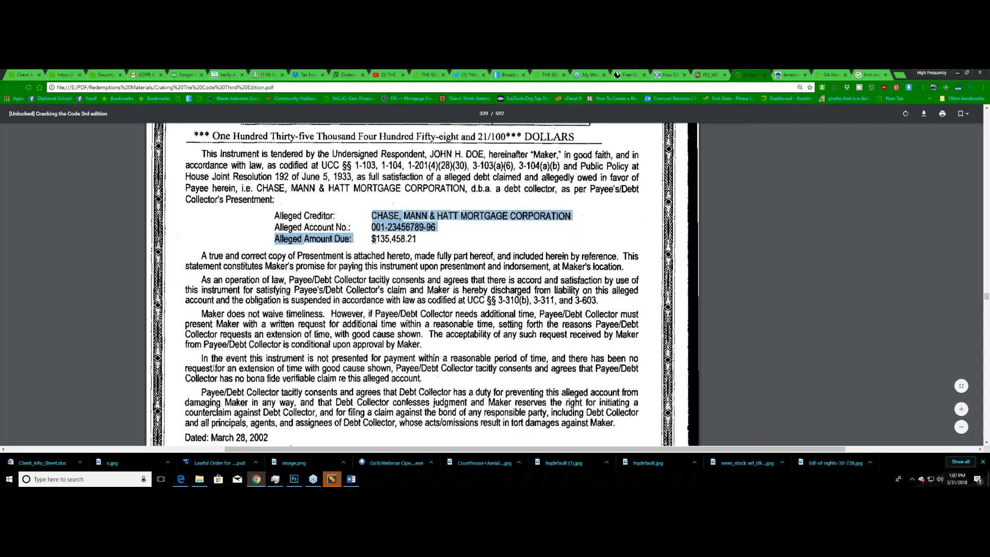
scroll(213, 369, "down", 2)
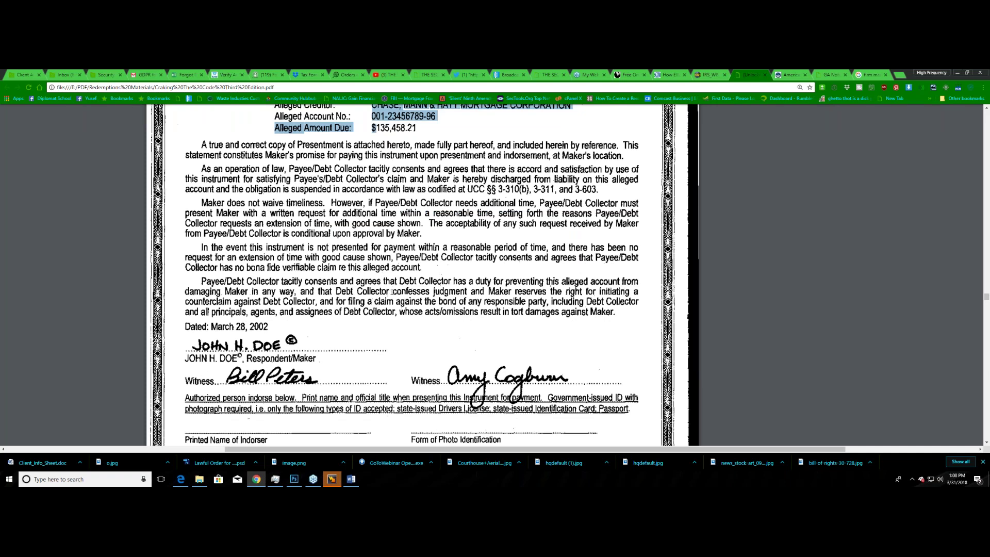
left_click_drag(393, 291, 469, 291)
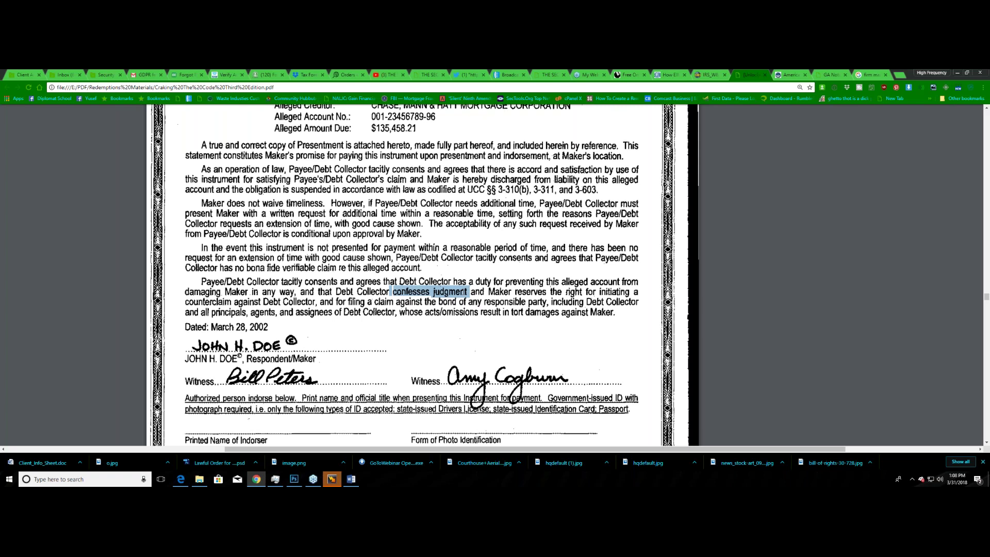
- Scroll down to the note's signature, witness and indorsement block at the bottom of page 10
scroll(459, 292, "up", 5)
scroll(393, 219, "down", 3)
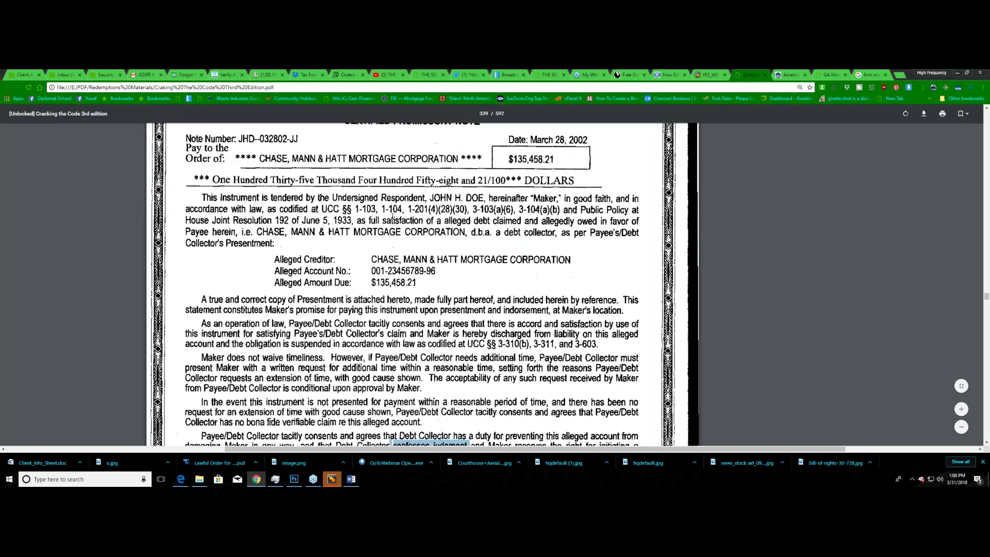
scroll(443, 208, "up", 2)
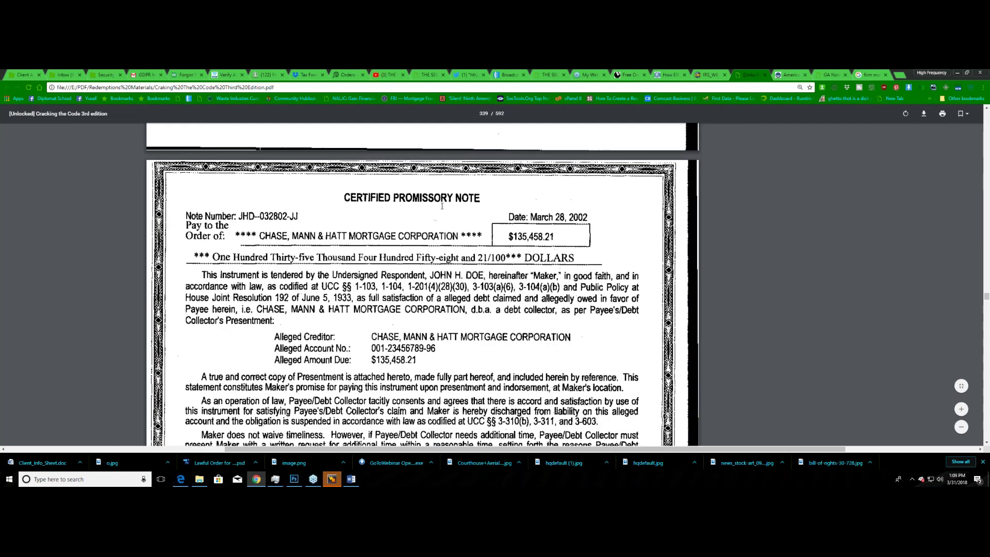
scroll(442, 206, "down", 2)
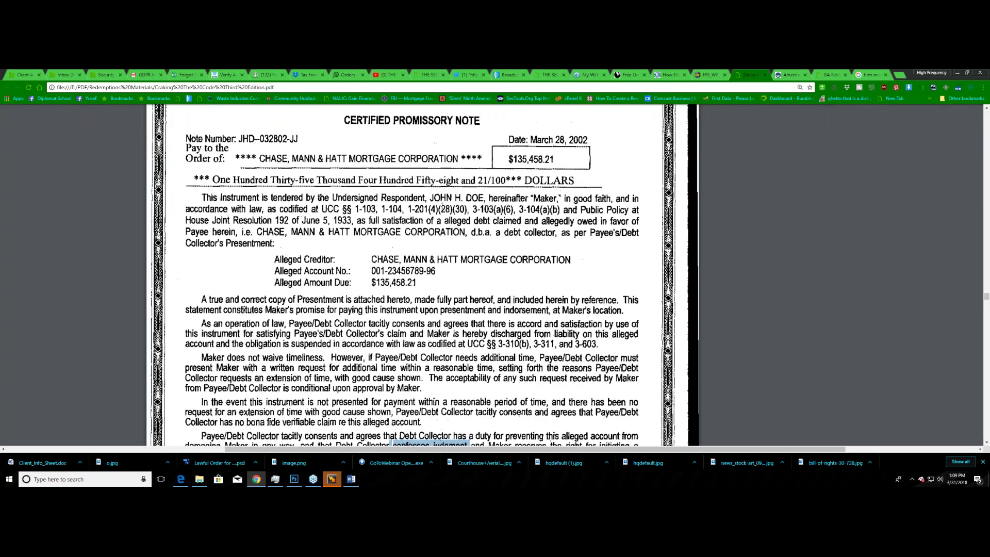
scroll(442, 207, "down", 1)
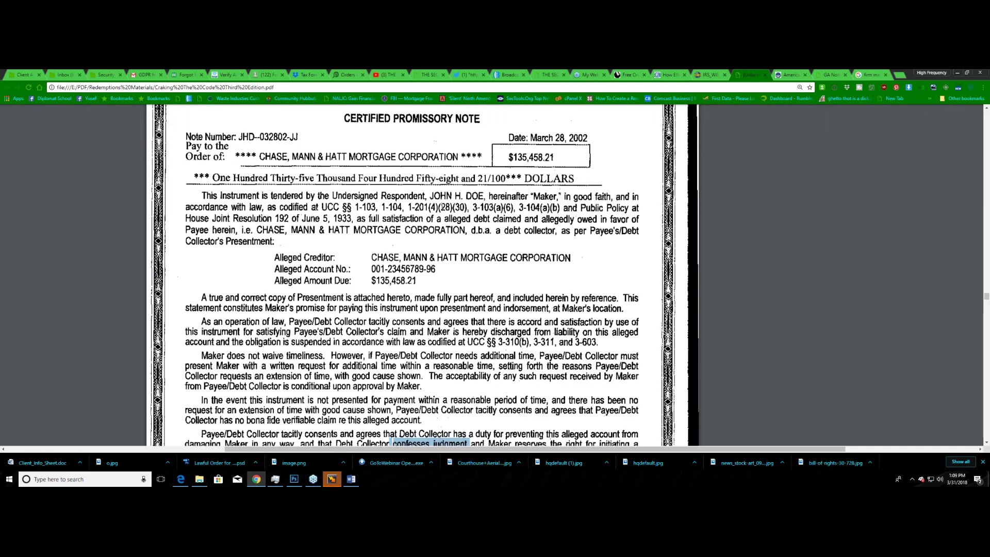
scroll(442, 207, "down", 5)
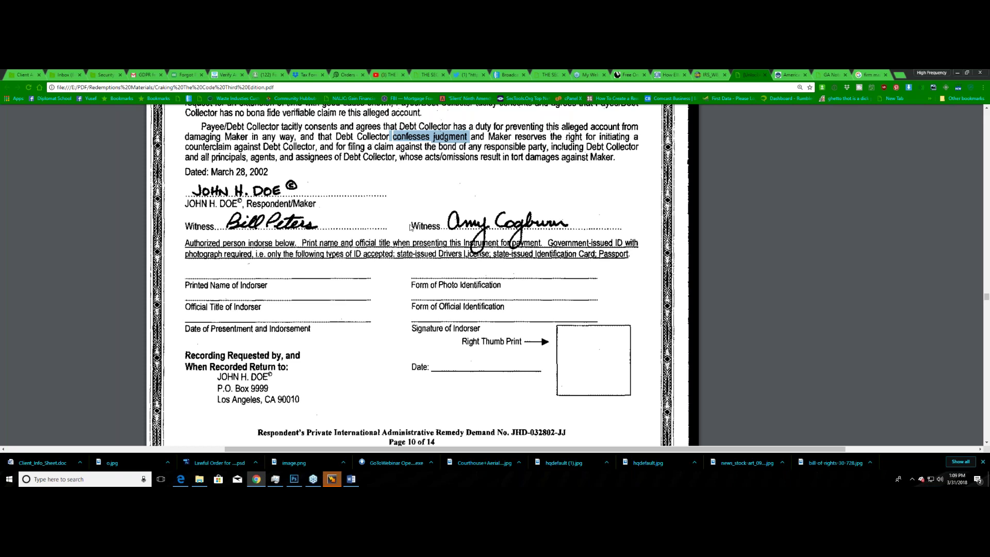
- Scroll up to the CERTIFIED PROMISSORY NOTE heading, then back to clauses 8–10 above the signatures
scroll(410, 227, "up", 1)
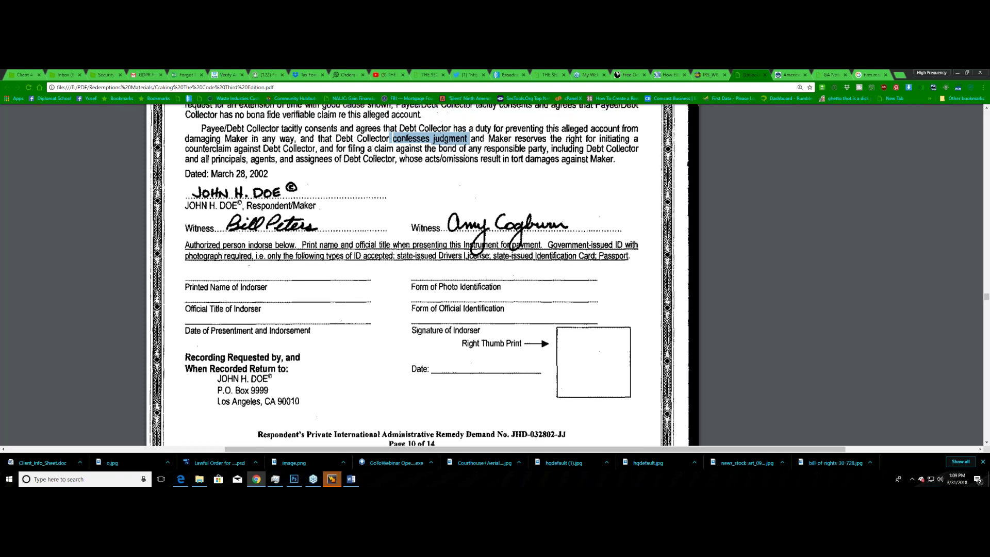
scroll(398, 243, "up", 6)
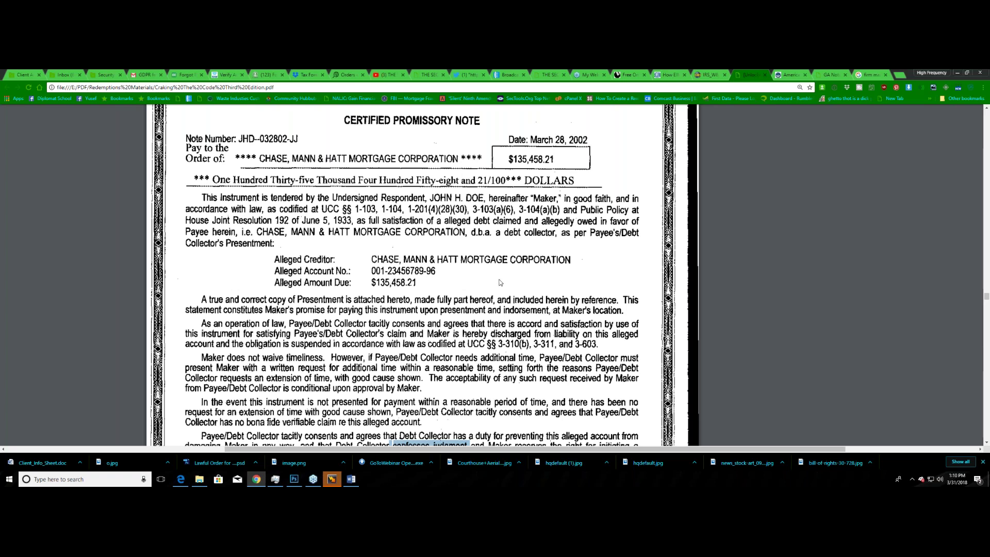
scroll(499, 283, "down", 3)
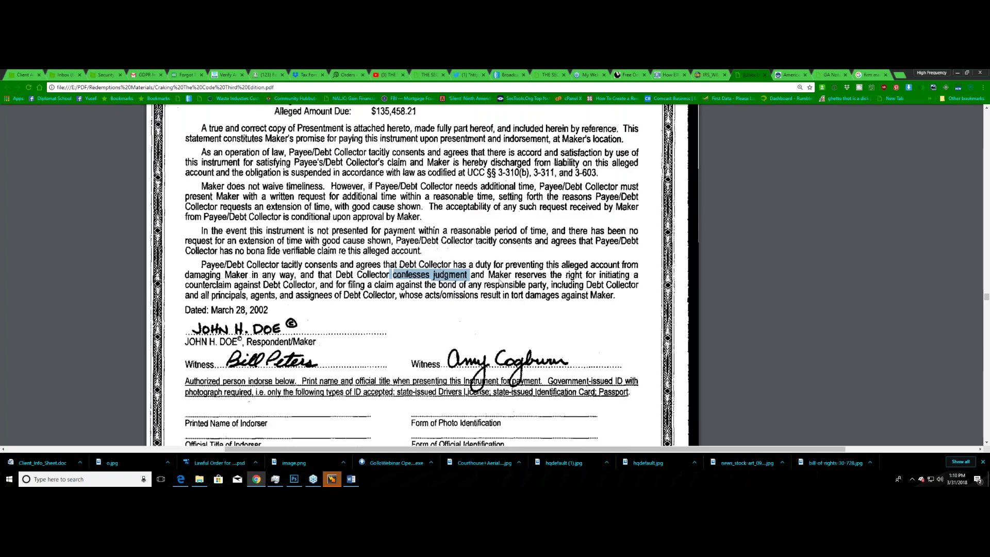
scroll(499, 282, "down", 1)
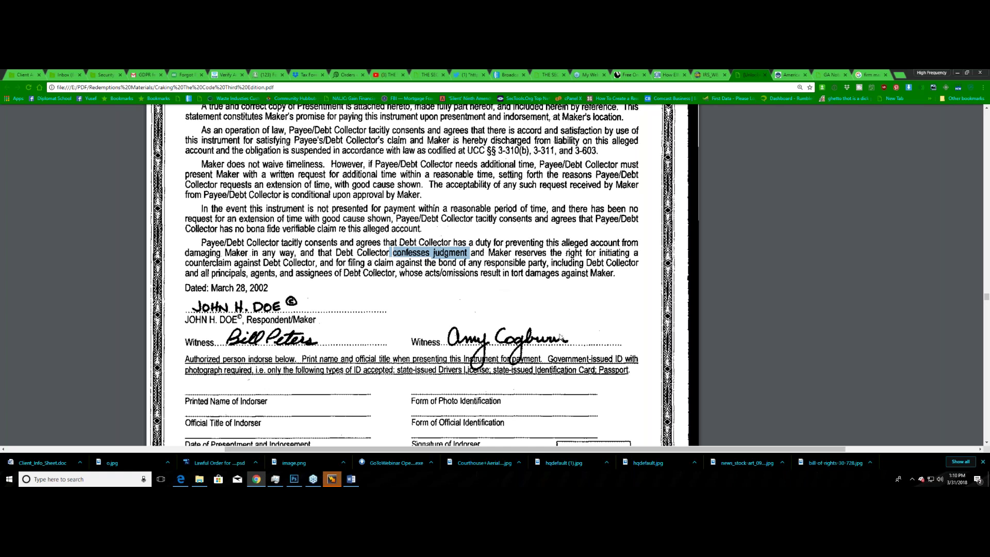
scroll(561, 336, "up", 1)
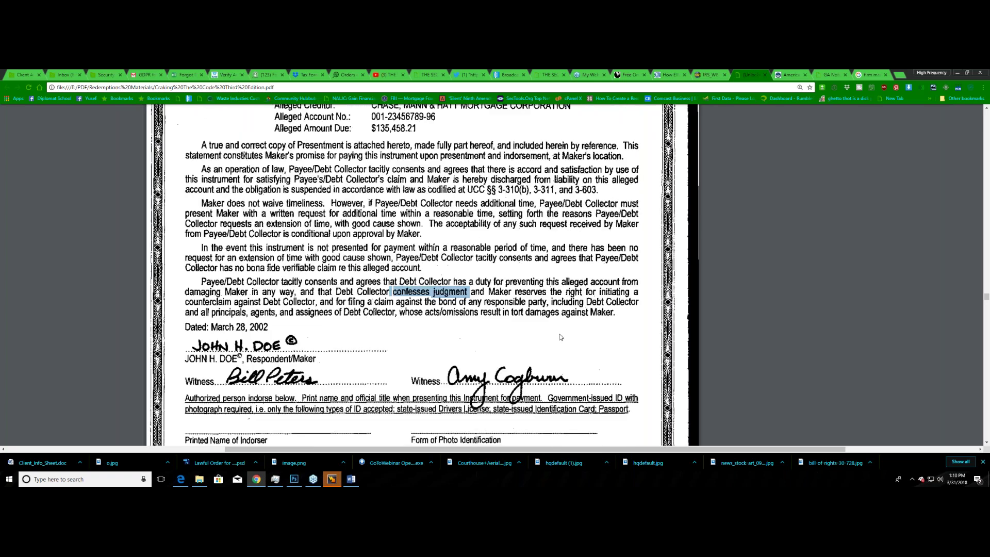
scroll(561, 336, "up", 5)
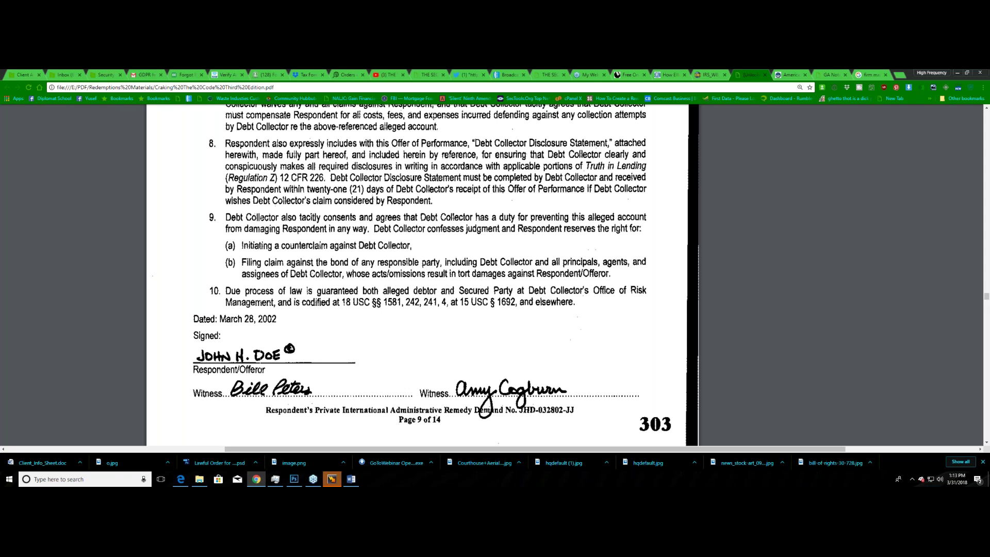
- Glance at the GoToWebinar My Webinars list, then bring the SPC University forum overview forward
mouse_move(664, 107)
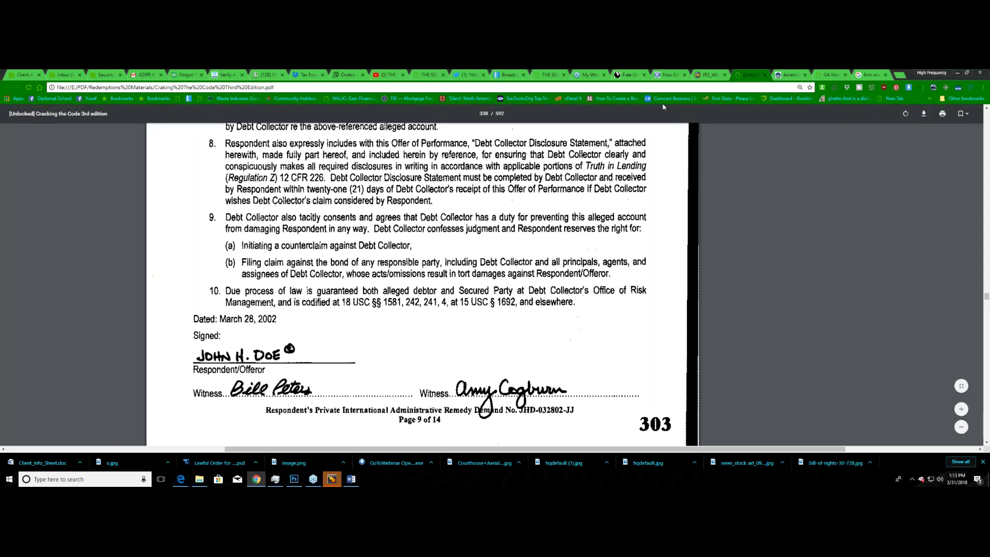
left_click(591, 75)
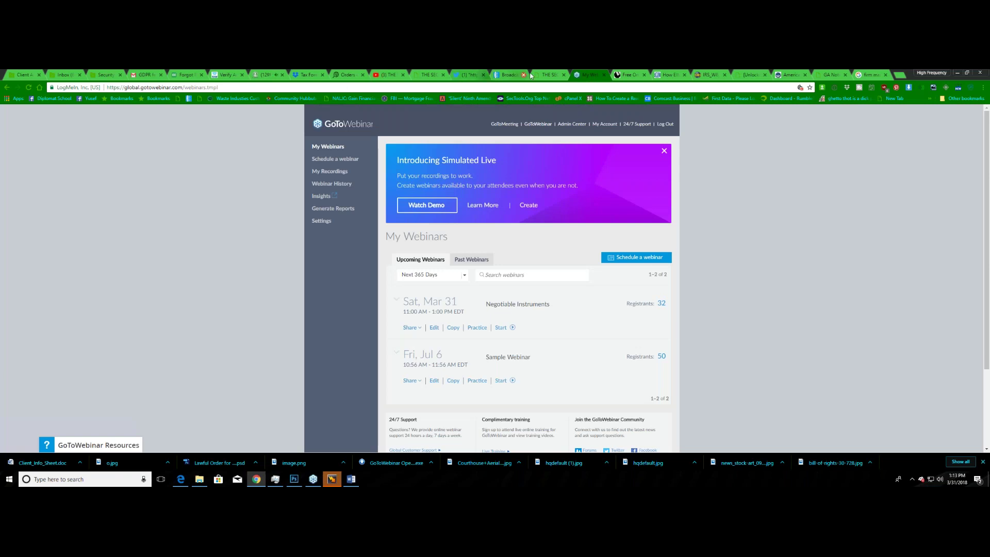
left_click(261, 74)
scroll(154, 172, "up", 8)
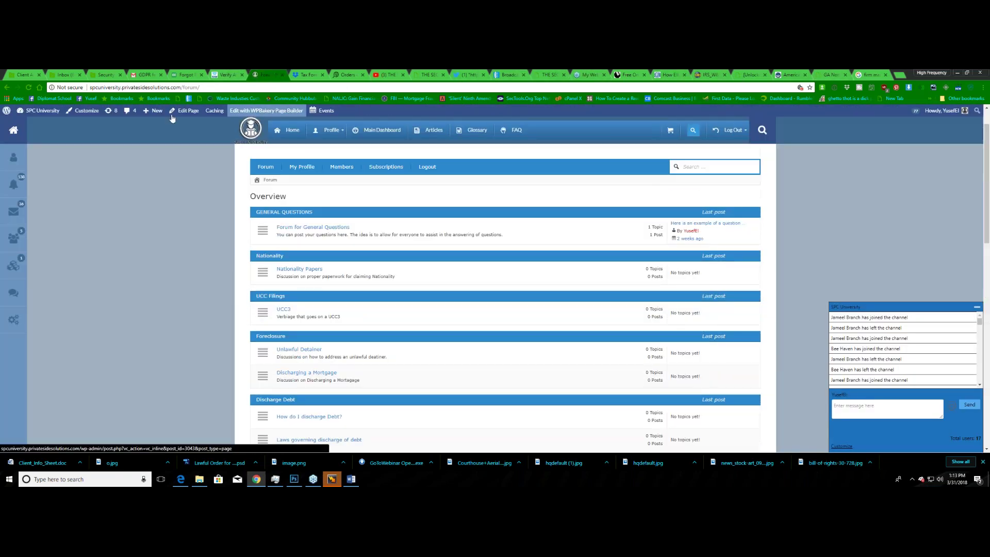
- Go to the Main Dashboard and scroll to the 03-31-2018 webinar announcement on the Secured Party Dashboard
left_click(376, 131)
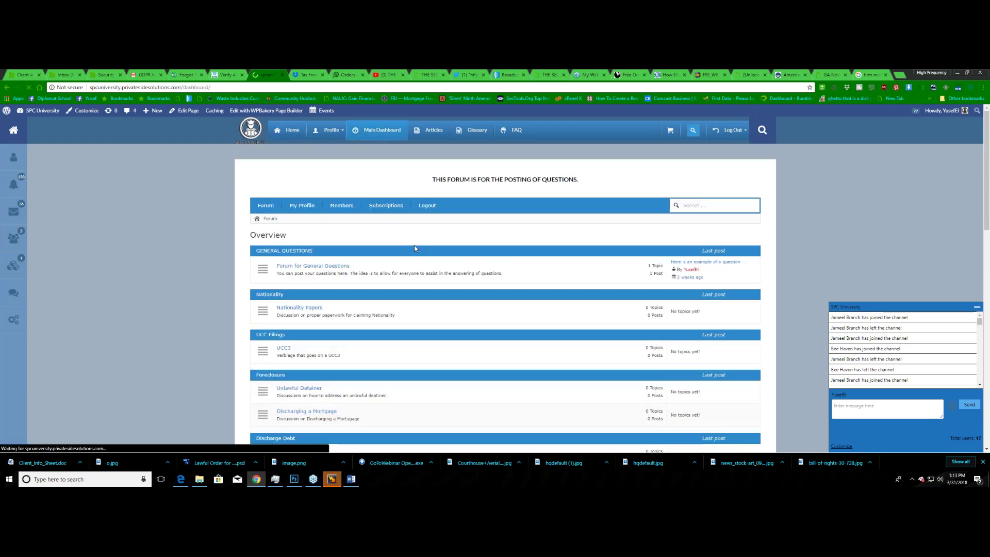
scroll(414, 245, "down", 4)
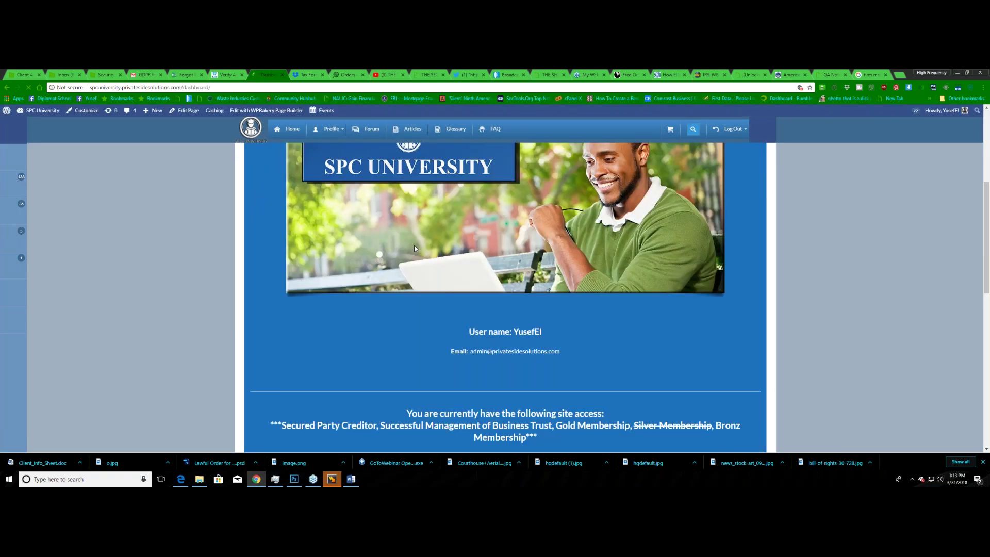
scroll(415, 253, "down", 5)
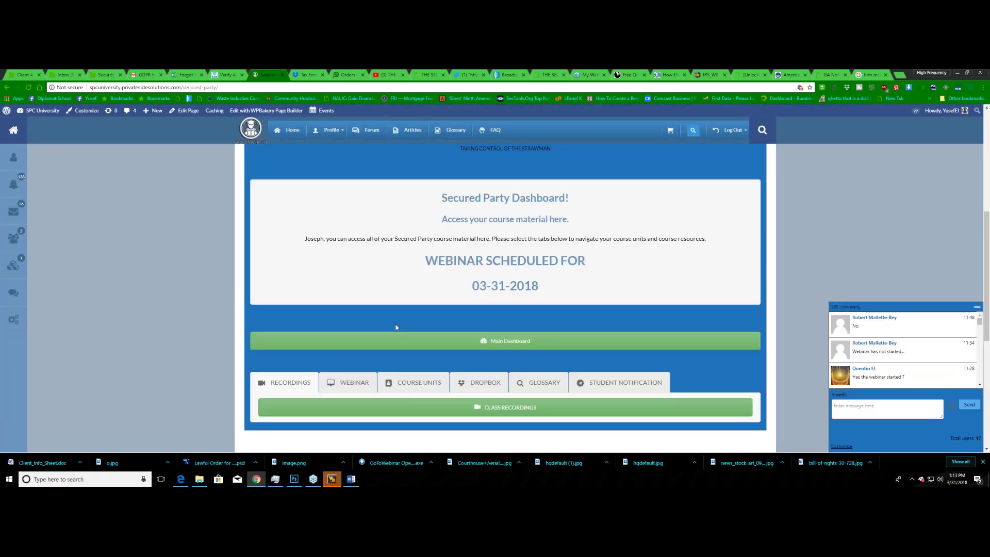
scroll(395, 327, "down", 1)
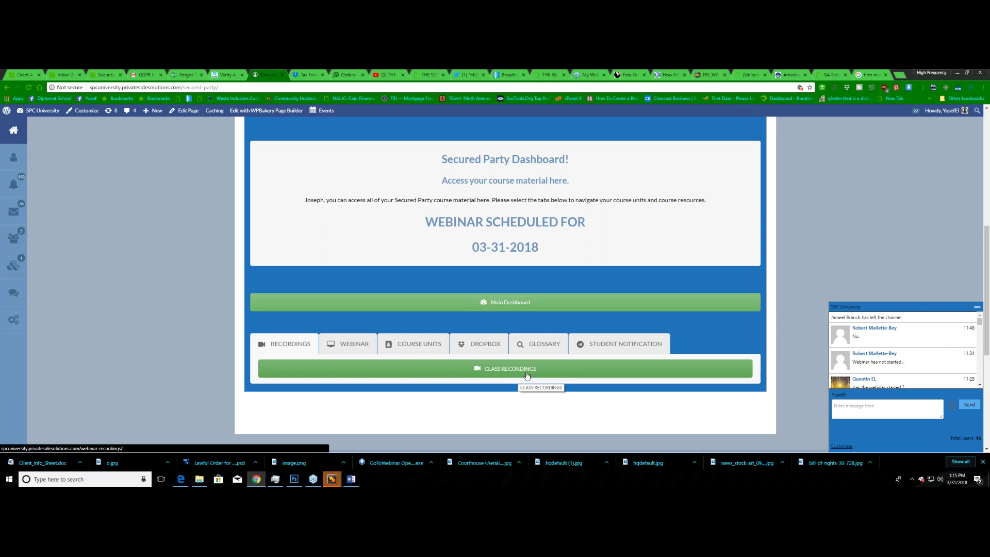
left_click(901, 75)
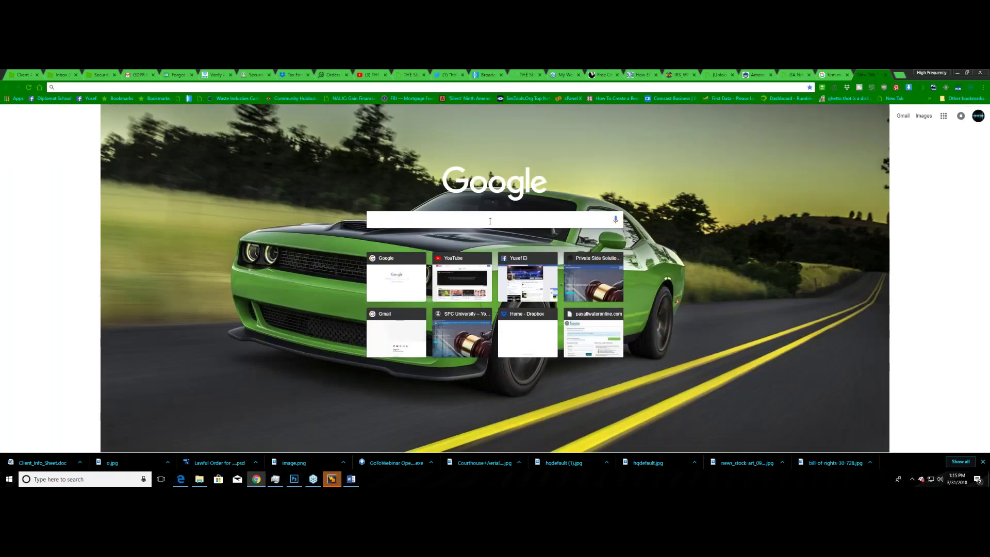
- Search Google for grammarly, open the Grammarly homepage, then return to the Photoshop birth certificate image
type("grmammarly")
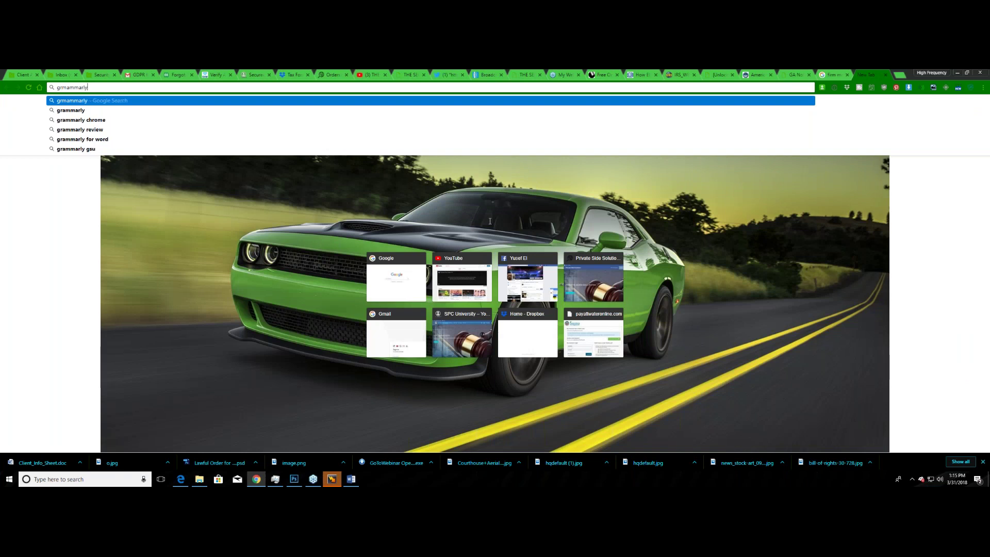
key("Return")
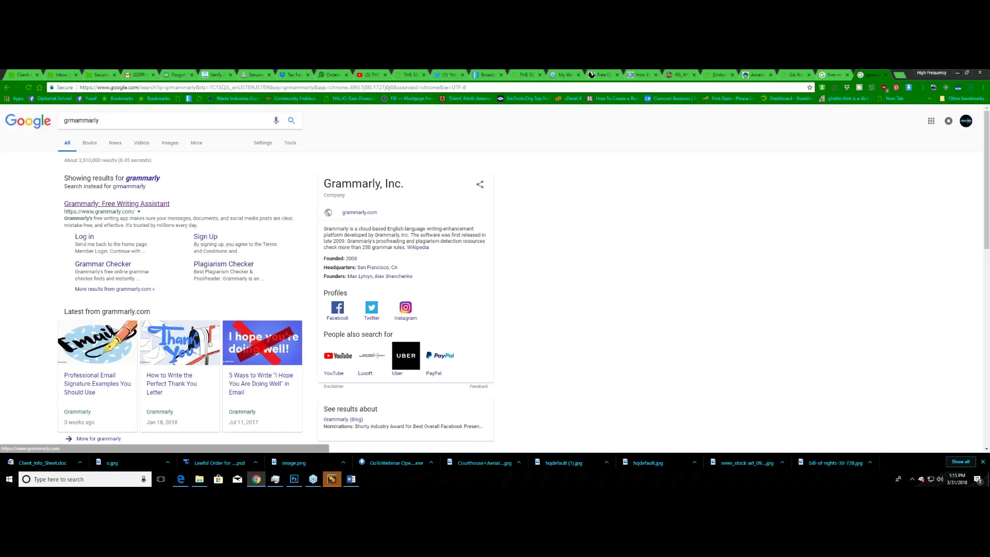
left_click(117, 204)
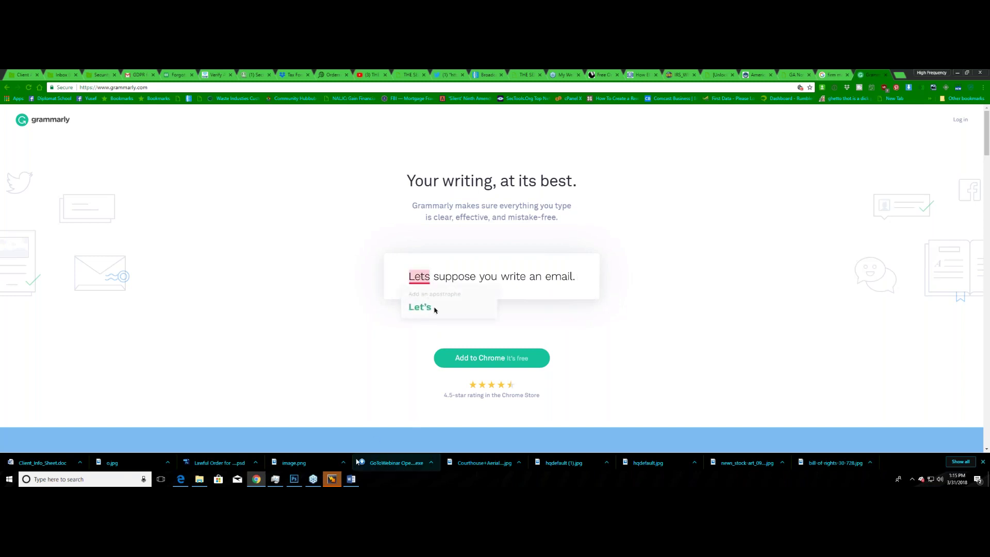
mouse_move(297, 484)
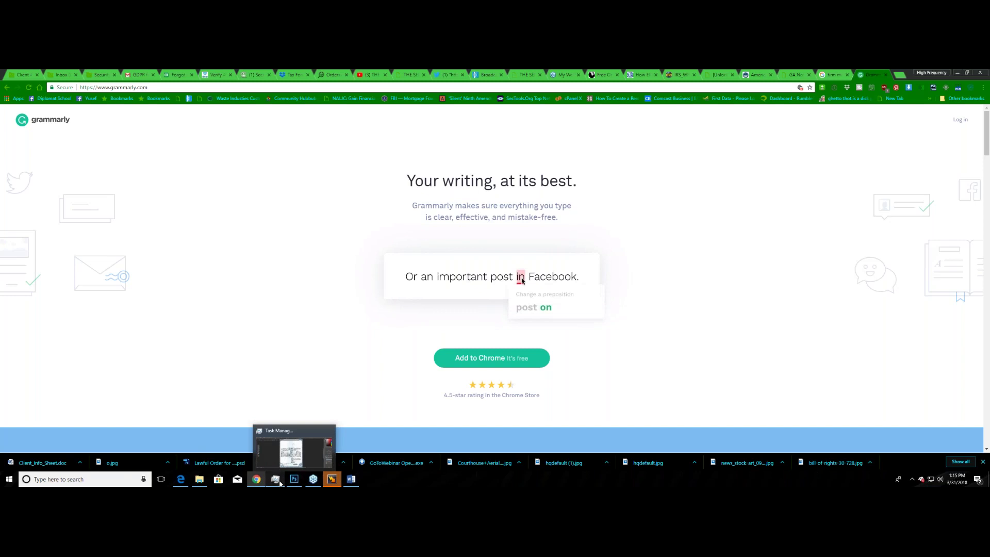
left_click(292, 482)
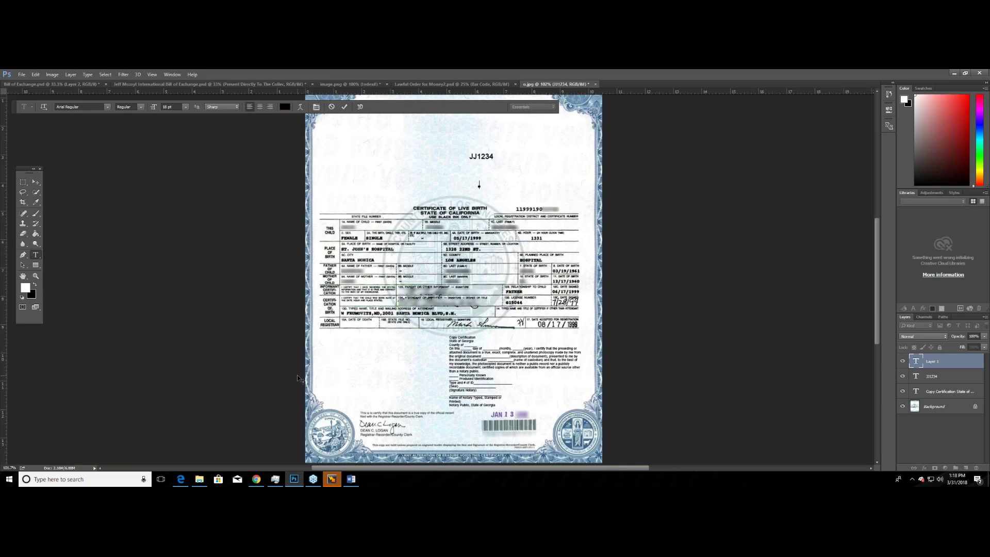
- Minimize Photoshop, search Google for 'court survival guide' and open the Freedom School PDF
left_click(955, 73)
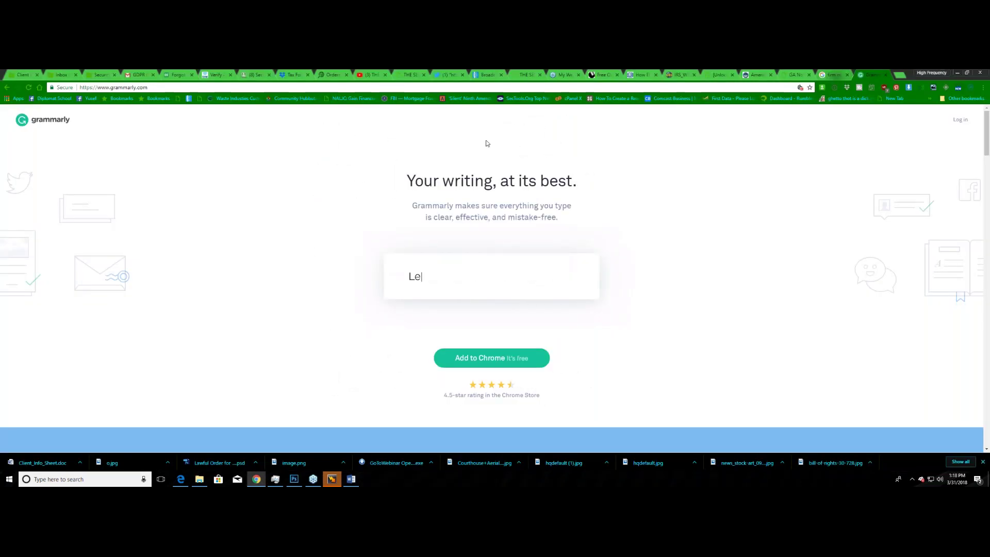
left_click(412, 88)
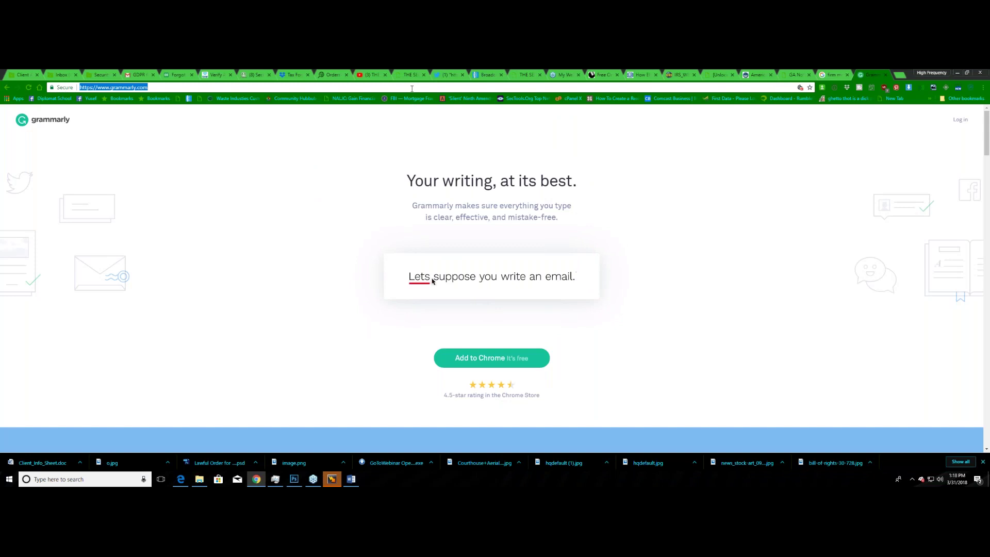
type("google")
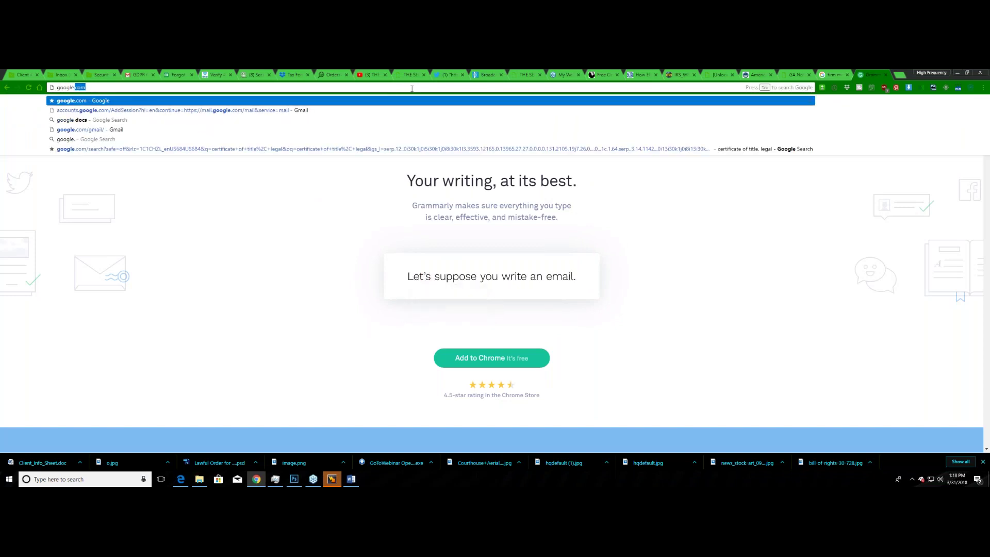
key("Return")
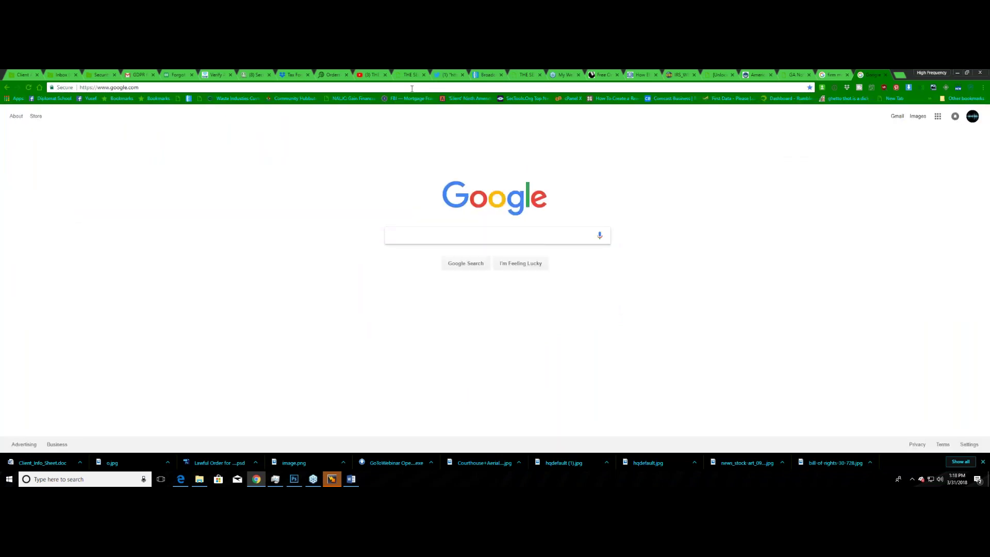
type("court survival guide")
key("Return")
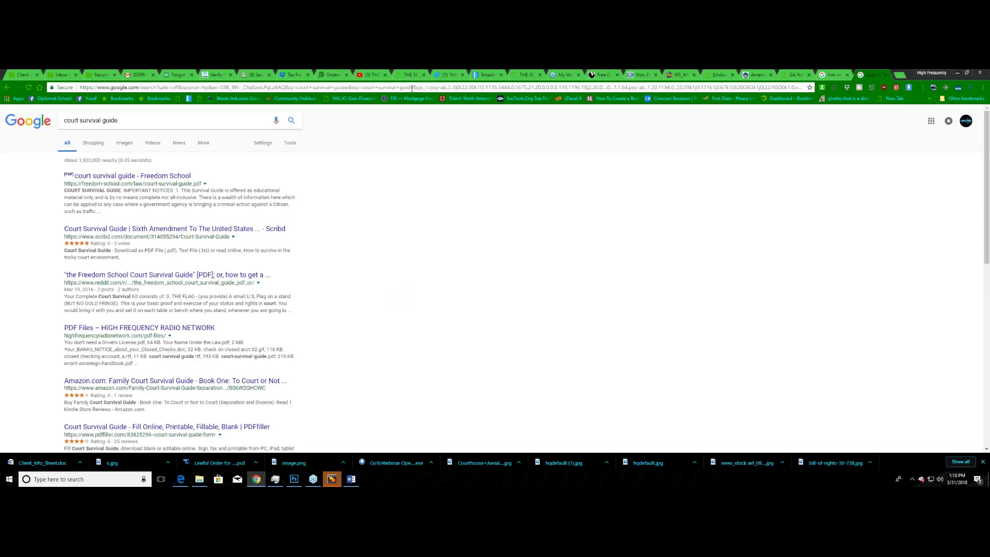
left_click(121, 177)
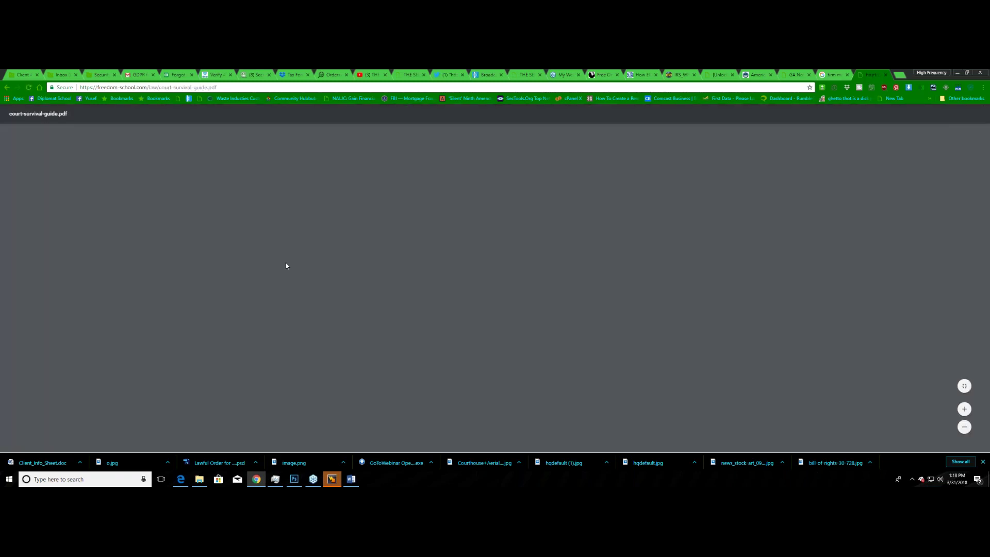
- Zoom the court survival guide PDF in three levels to enlarge the text
left_click(961, 408)
left_click(961, 409)
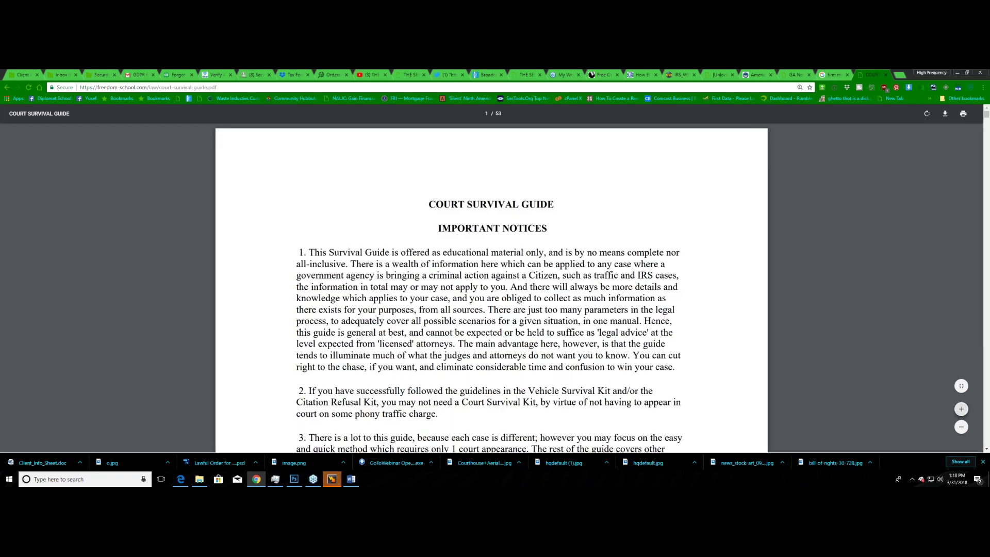
left_click(961, 409)
- Read down through pages 1–5, from the important notices to the list of rights
scroll(788, 384, "down", 3)
scroll(788, 384, "down", 2)
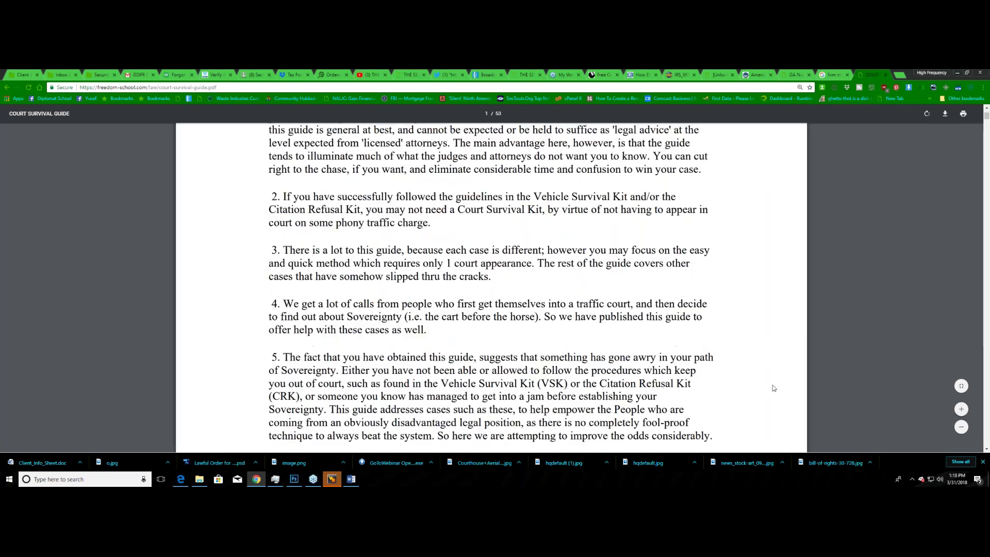
scroll(773, 388, "down", 5)
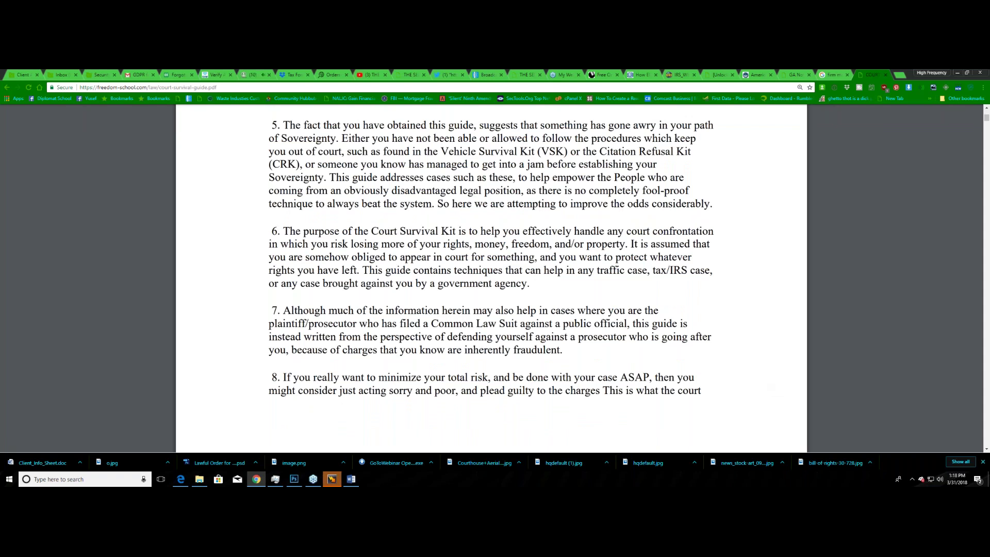
scroll(491, 278, "down", 1)
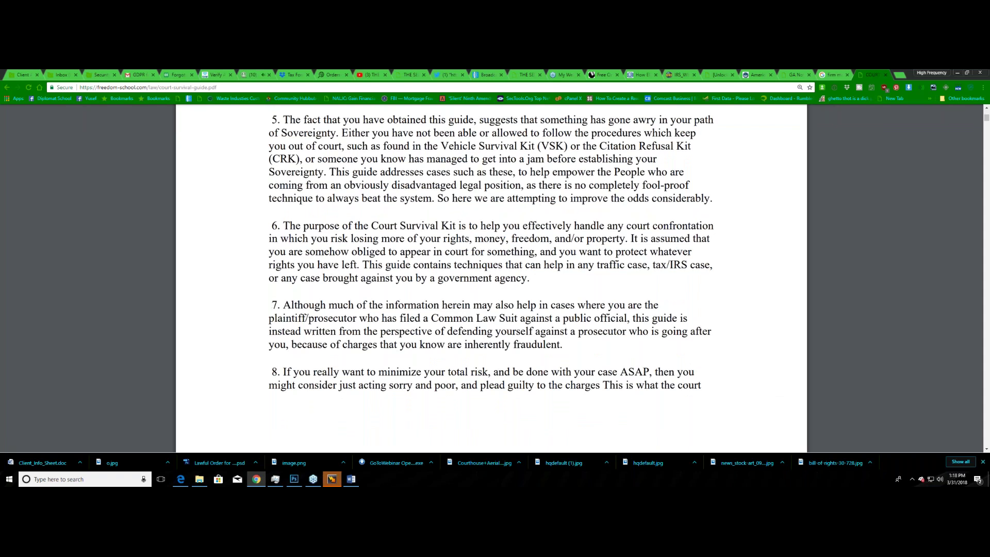
scroll(491, 278, "down", 5)
scroll(610, 332, "down", 12)
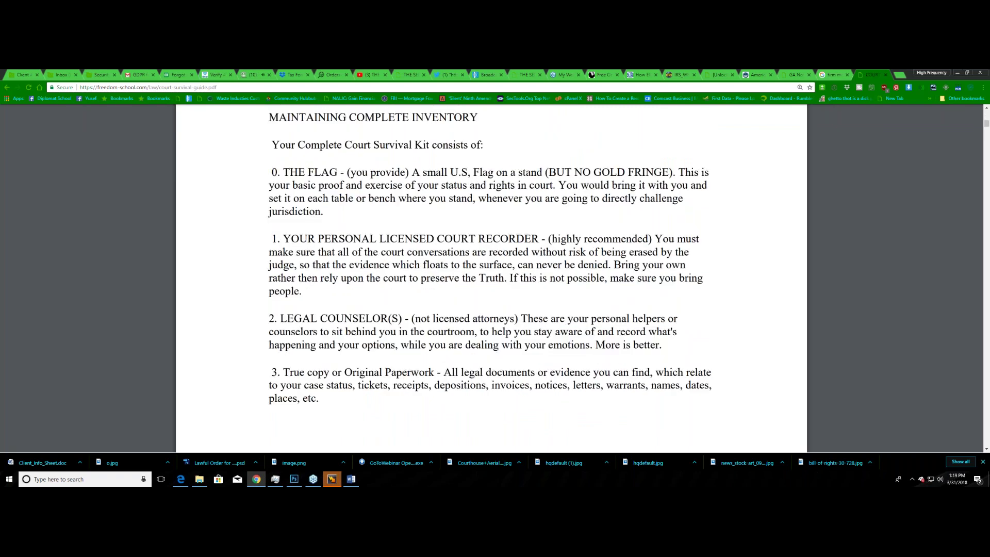
scroll(609, 332, "down", 8)
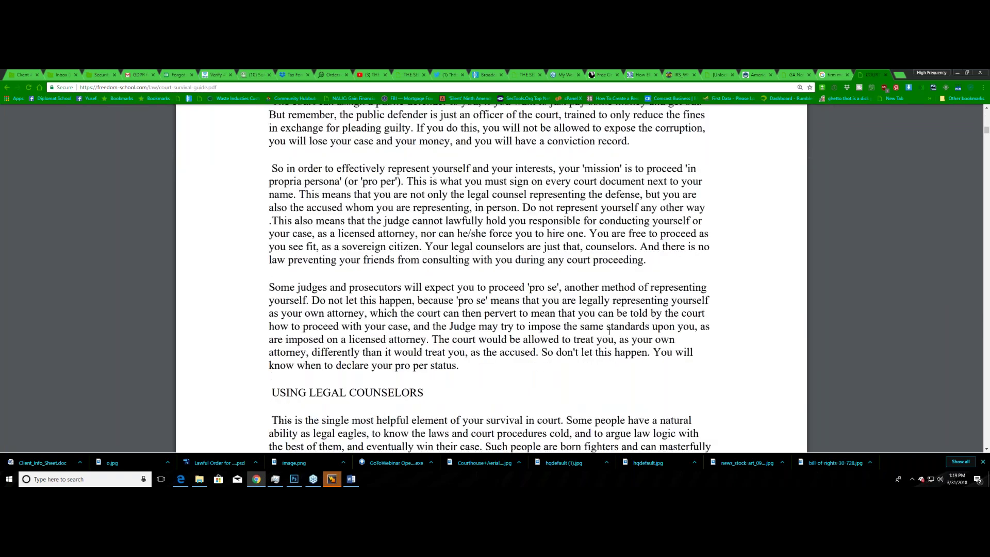
scroll(609, 332, "down", 5)
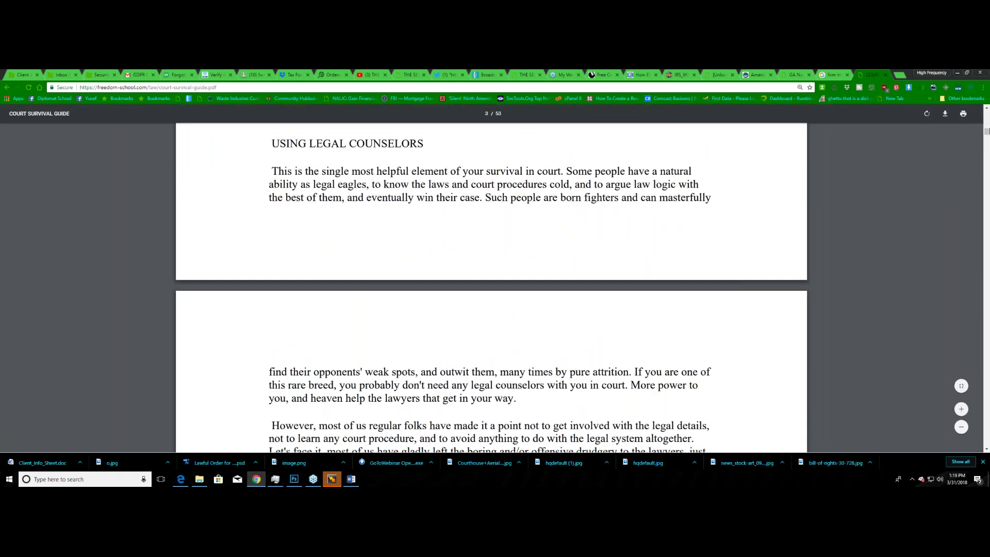
scroll(491, 289, "up", 4)
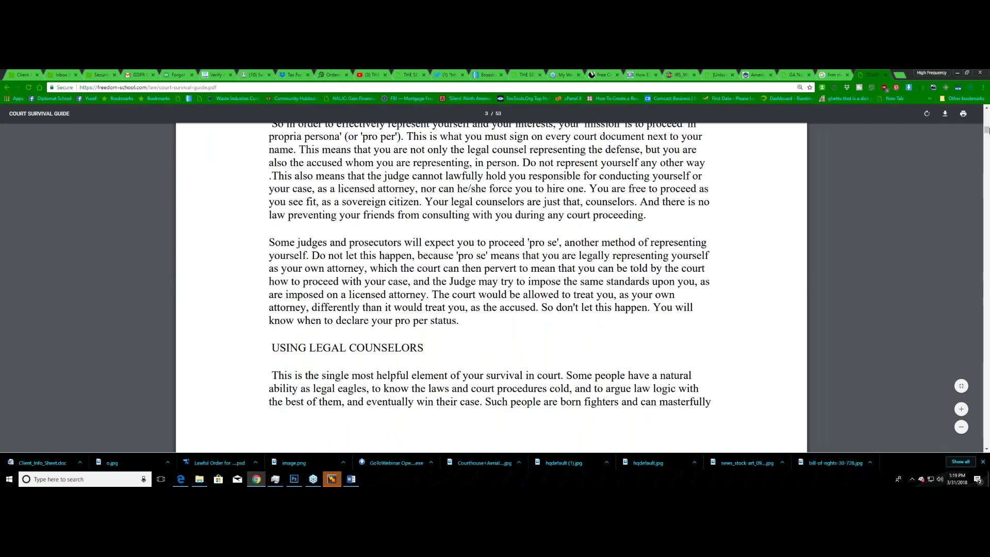
scroll(511, 356, "up", 2)
scroll(511, 357, "down", 10)
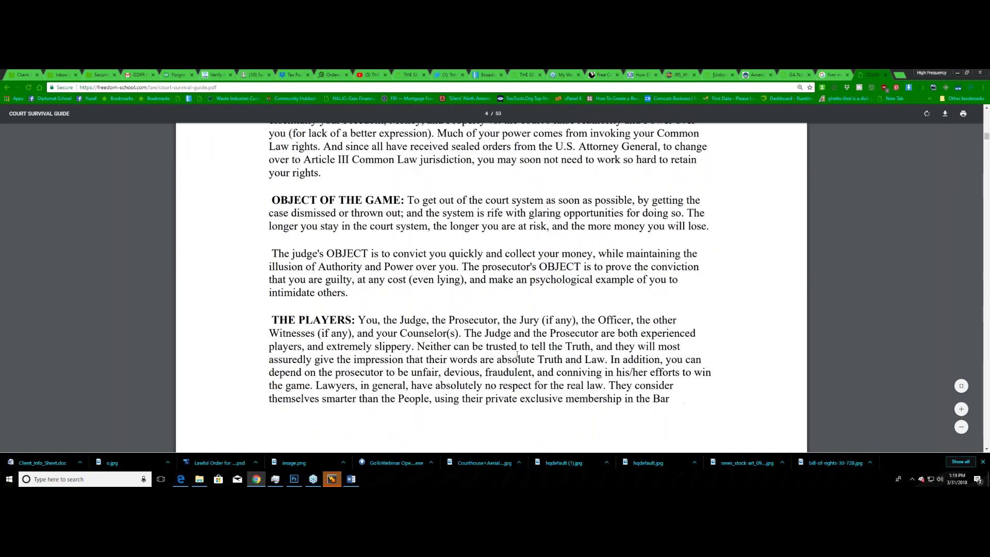
scroll(517, 354, "down", 15)
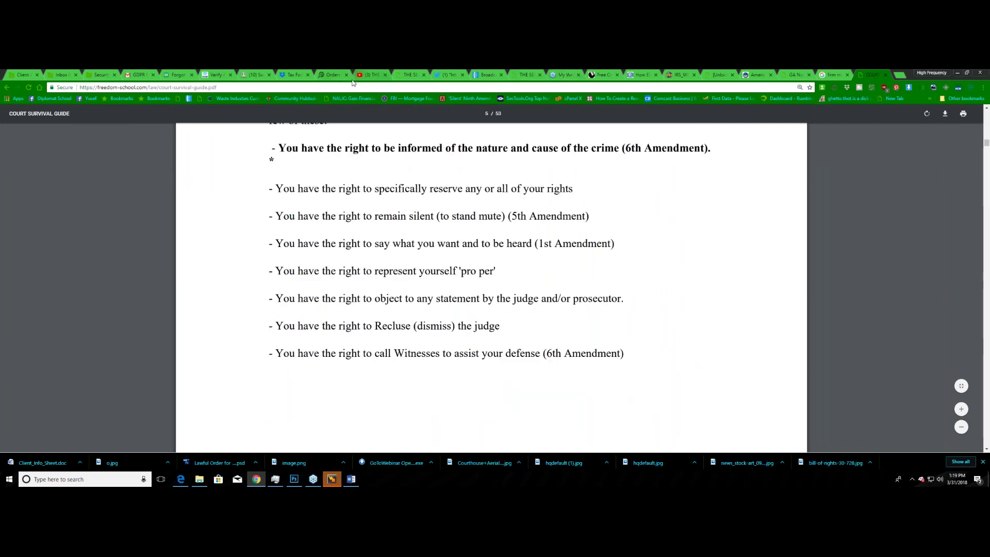
left_click(368, 74)
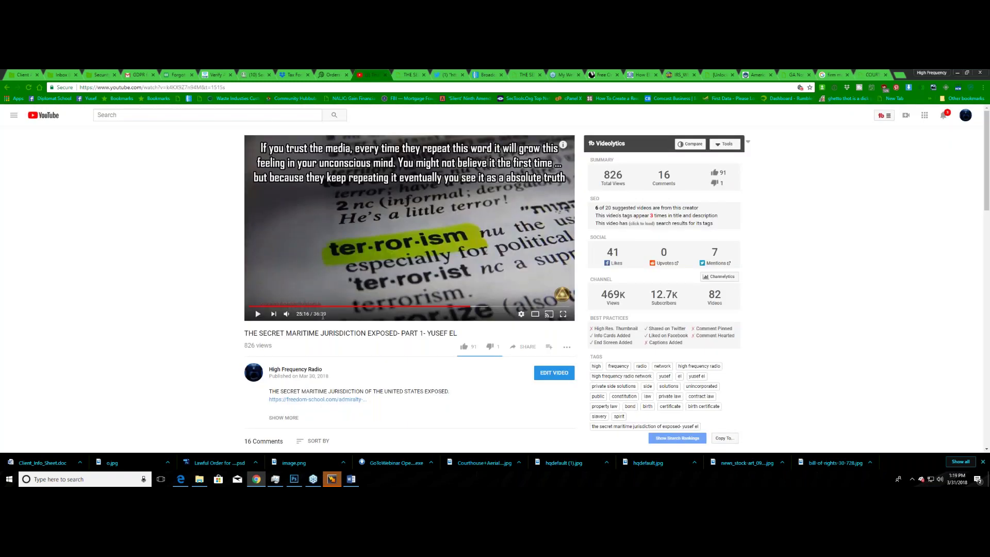
- Start and pause the 'A Woman Who Drives Without A License' video, then return to the PDF
scroll(559, 304, "down", 3)
scroll(559, 305, "down", 2)
left_click(616, 330)
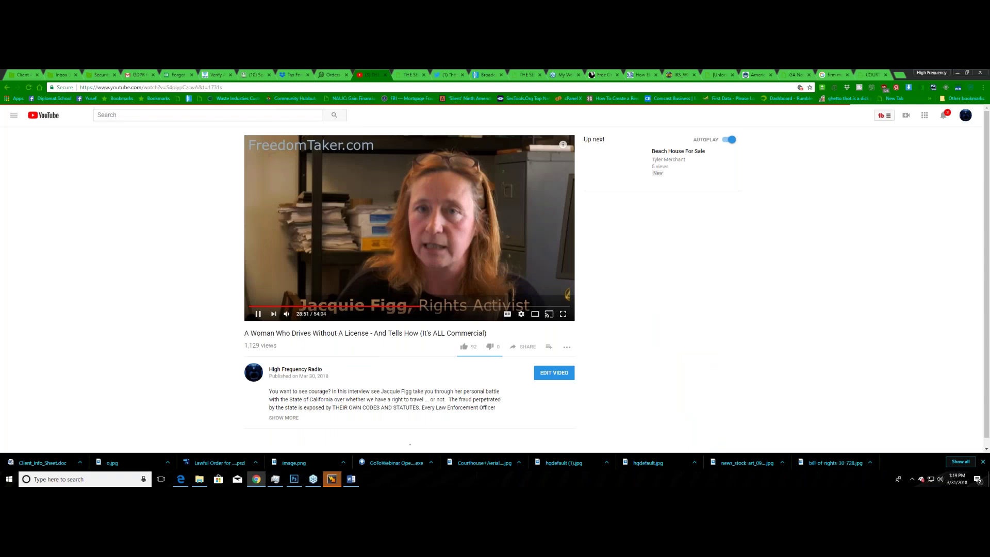
left_click(447, 196)
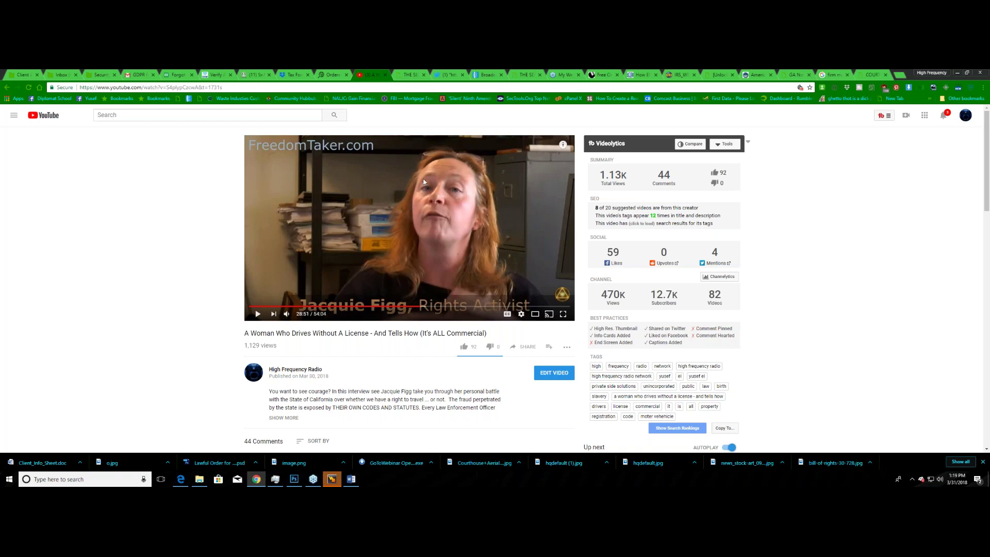
left_click(876, 75)
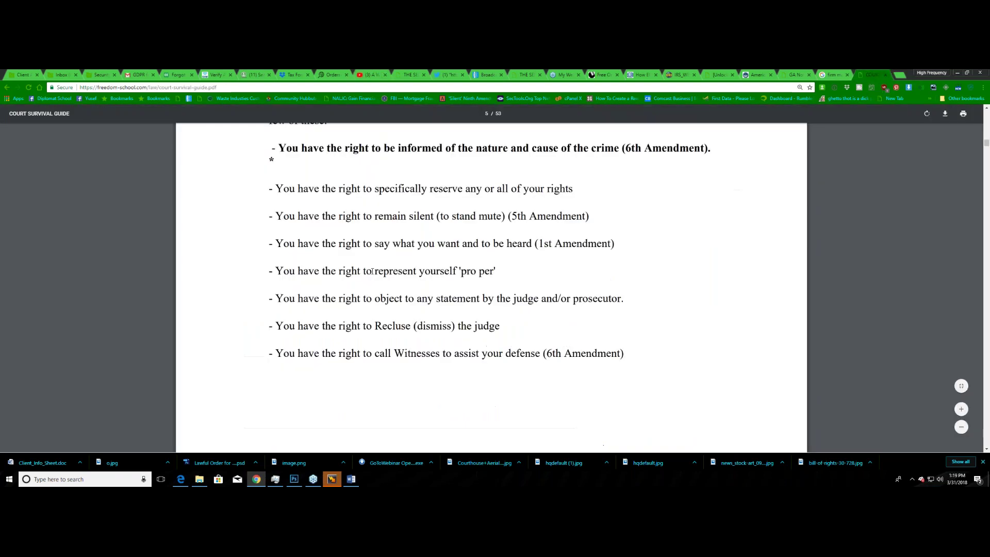
- Read the guide from page 6 onward, settling on page 11's tips 14 and 15
scroll(377, 271, "down", 2)
scroll(376, 270, "down", 10)
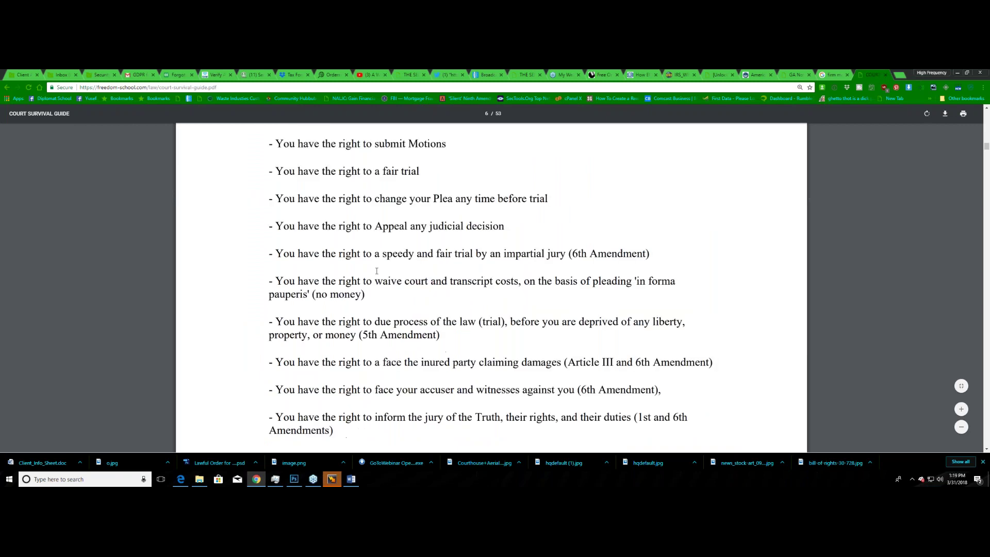
scroll(376, 272, "down", 6)
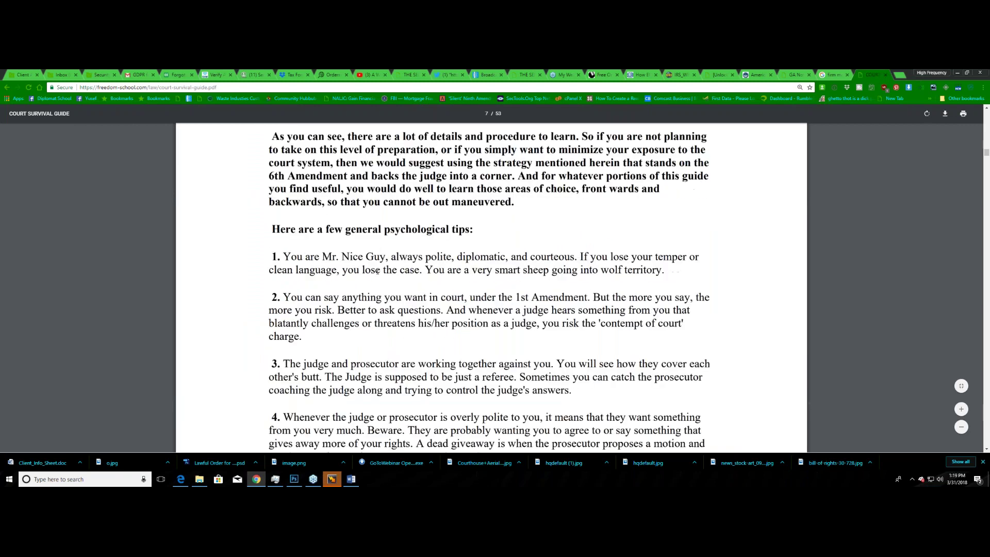
scroll(377, 271, "up", 1)
scroll(379, 272, "down", 10)
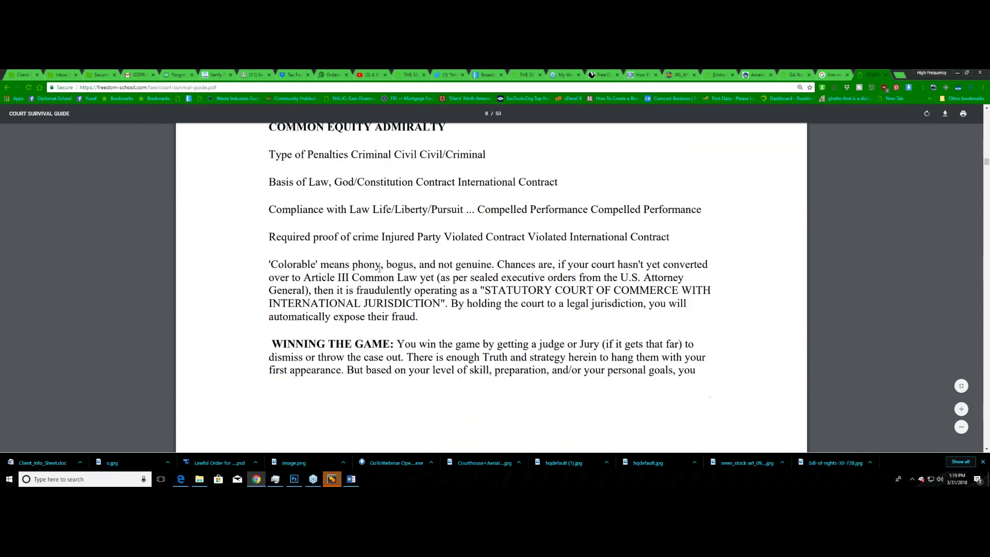
scroll(379, 268, "down", 10)
scroll(379, 268, "down", 10)
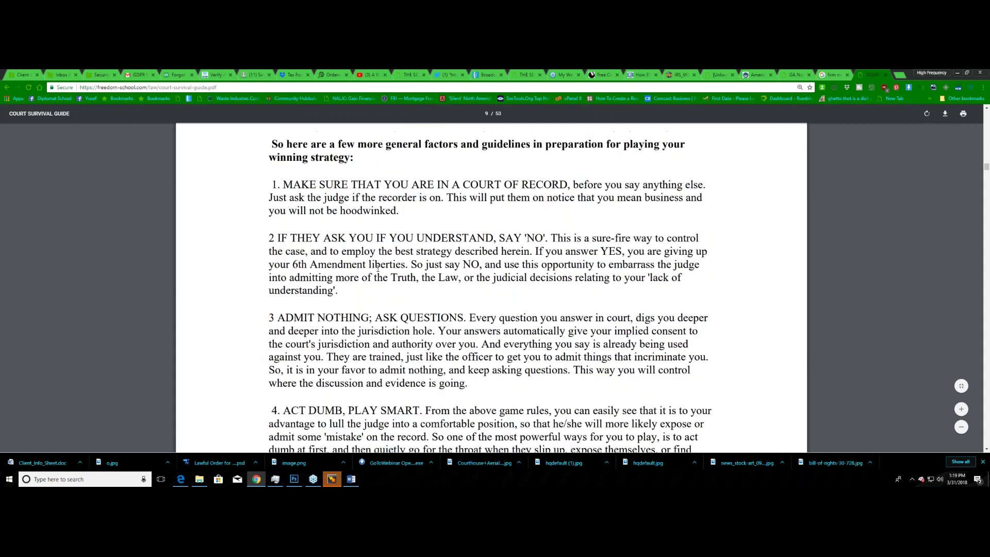
scroll(377, 268, "down", 10)
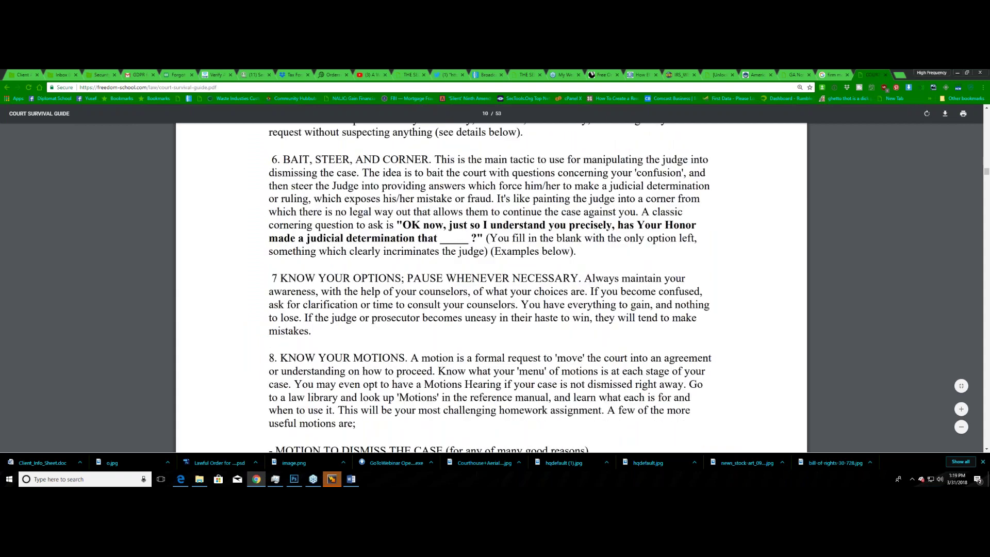
scroll(378, 266, "down", 10)
scroll(378, 267, "down", 10)
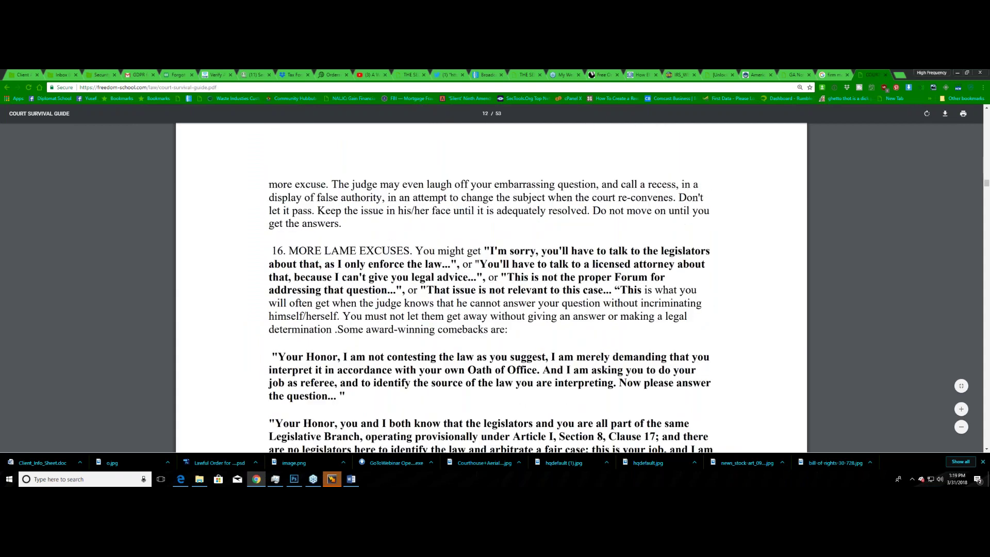
scroll(490, 296, "down", 1)
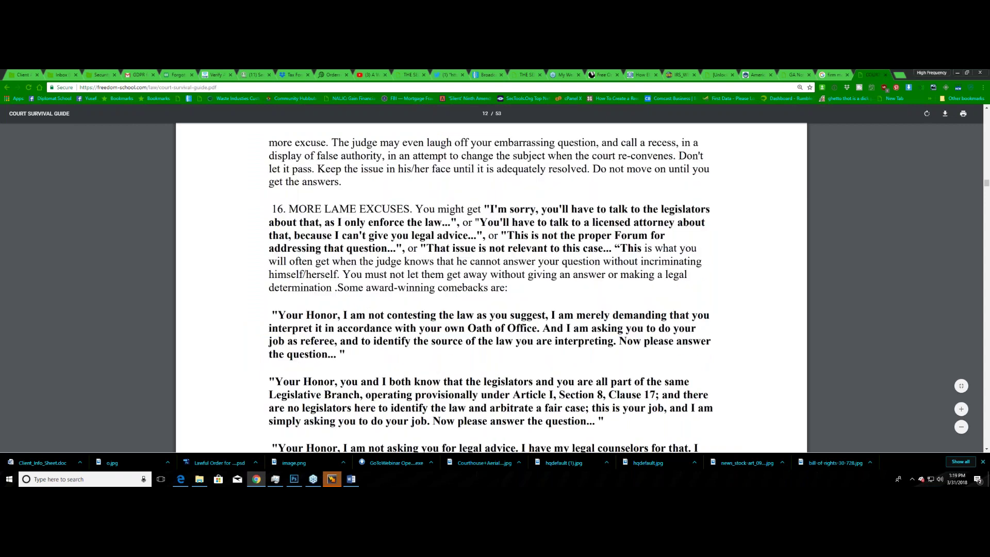
scroll(491, 295, "up", 3)
scroll(328, 193, "up", 4)
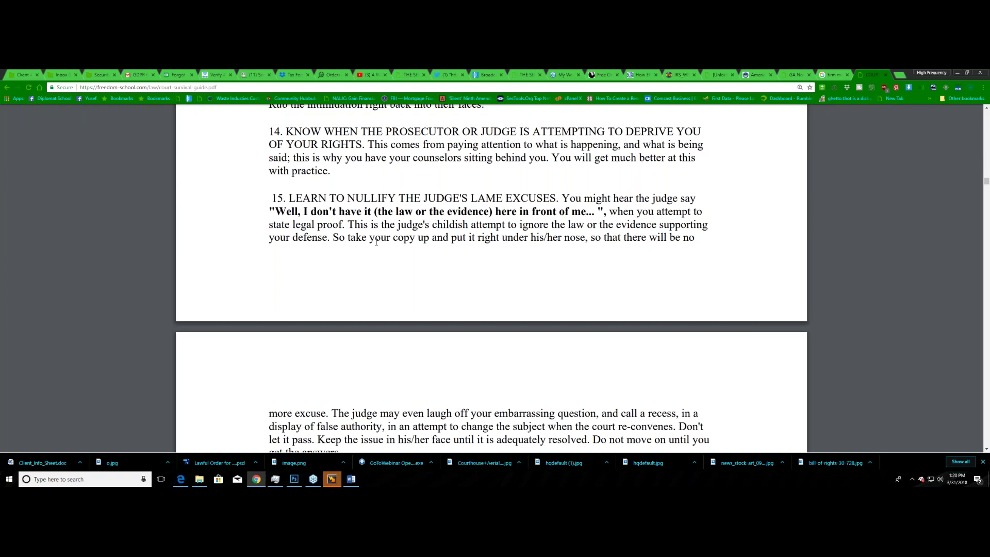
scroll(376, 241, "down", 3)
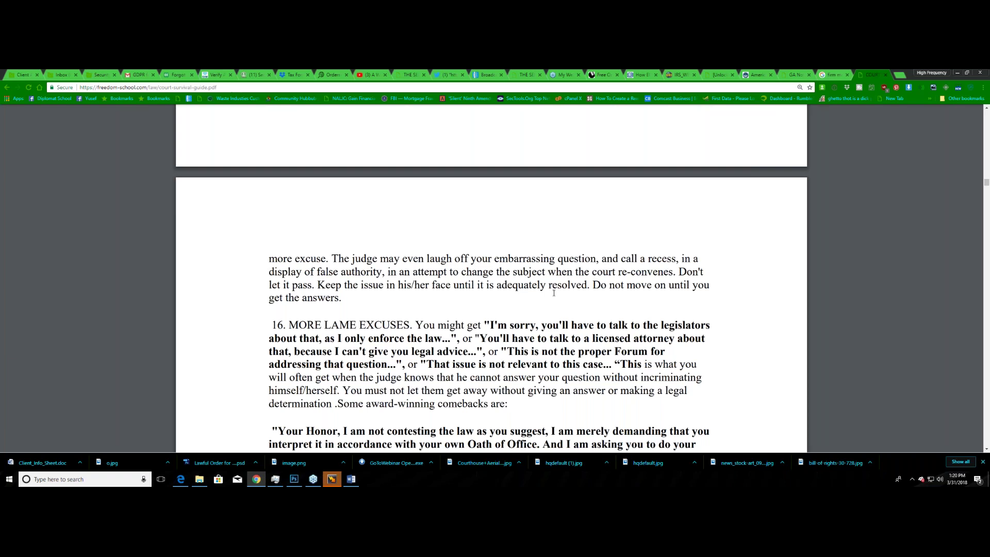
scroll(554, 293, "down", 3)
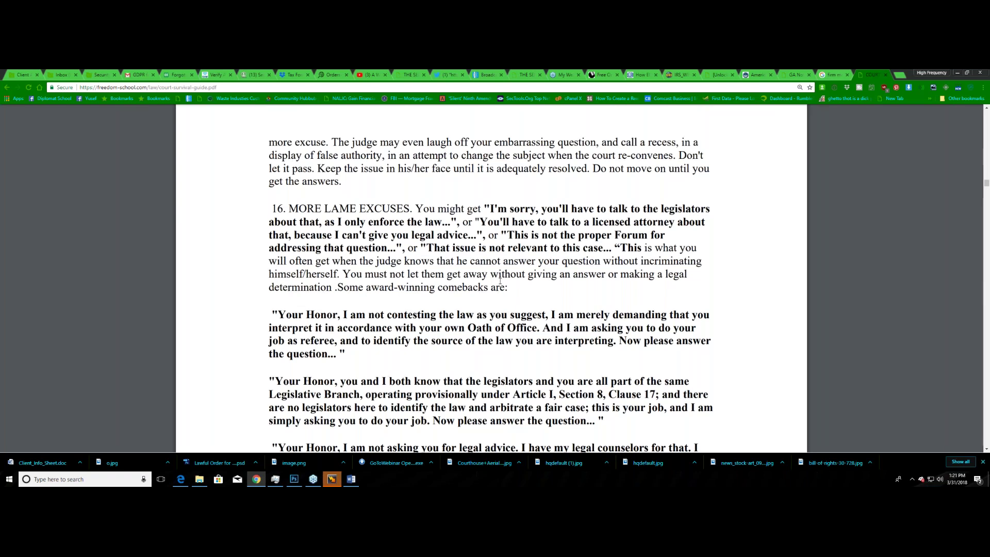
scroll(500, 281, "down", 2)
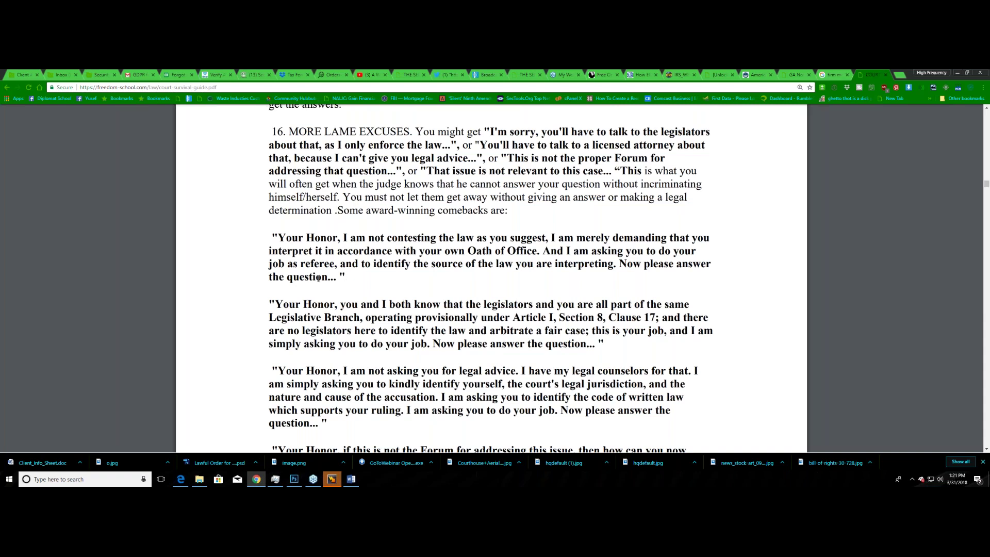
- Scroll the guide past tip 16's final Forum comeback until all of tip 17, ALWAYS ASK 'WHY?', shows
scroll(318, 278, "down", 1)
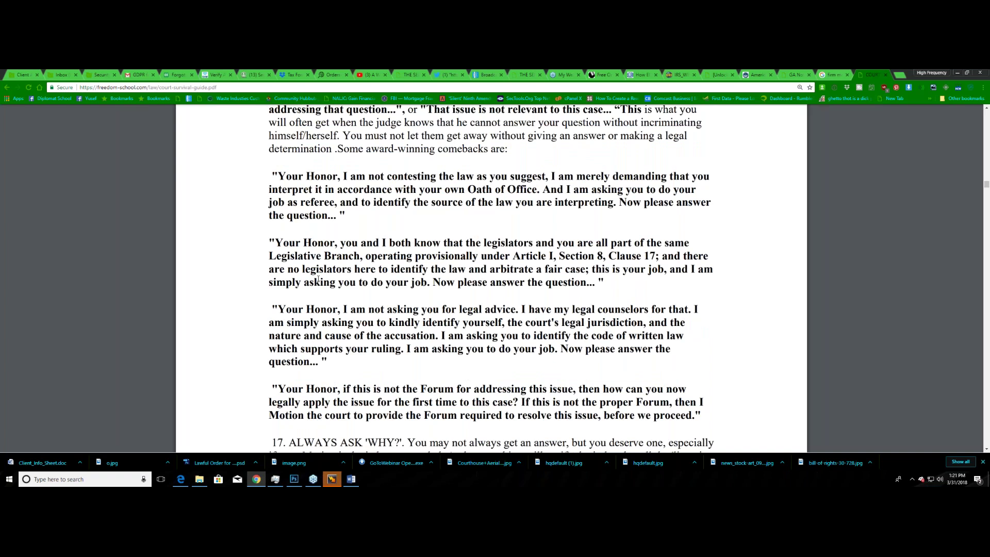
scroll(318, 278, "down", 1)
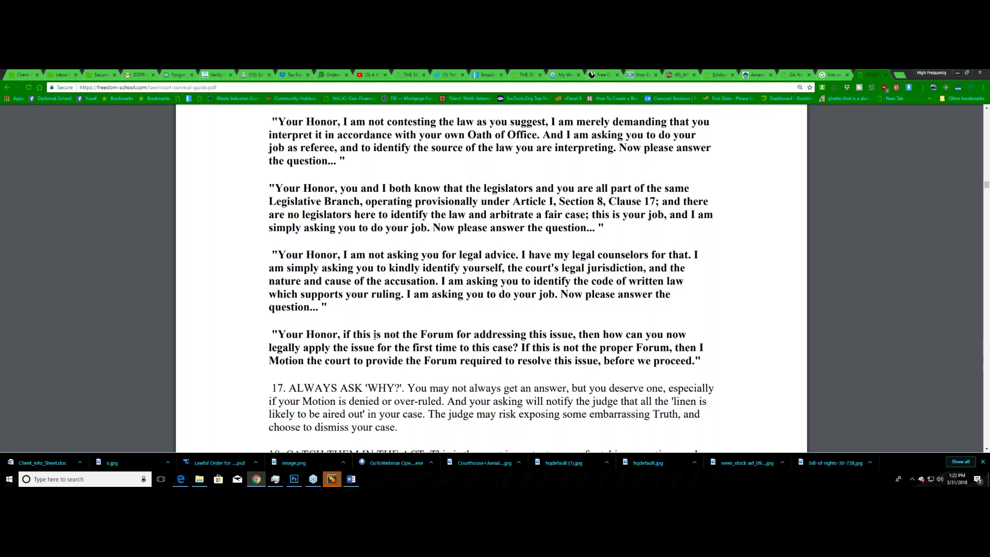
- Scroll back up past the motions list and points 5–8 to guidelines 1–3, 'Court of Record' to 'Admit Nothing; Ask Questions'
scroll(375, 336, "down", 1)
scroll(375, 332, "down", 3)
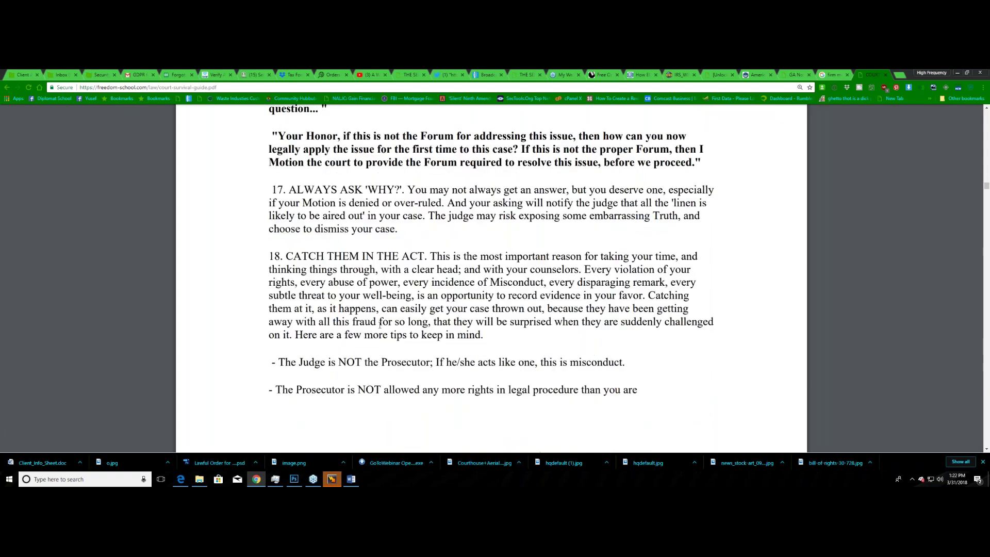
scroll(380, 325, "up", 8)
scroll(491, 279, "up", 10)
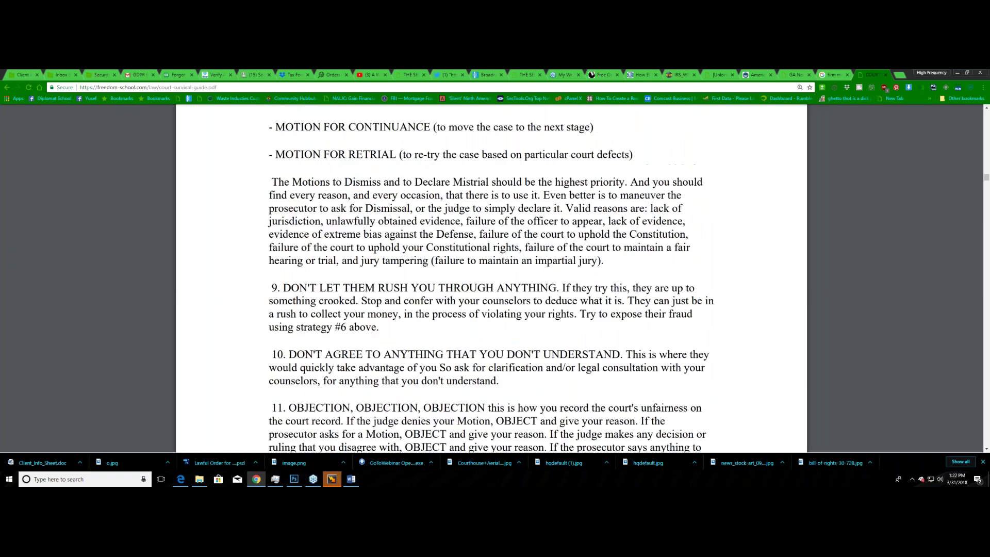
scroll(385, 314, "up", 9)
scroll(385, 314, "down", 4)
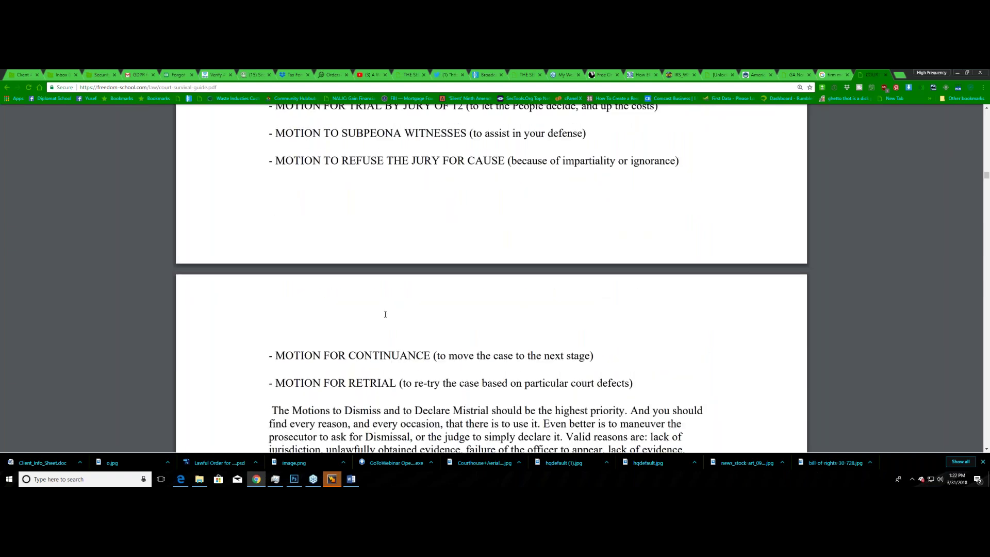
scroll(385, 314, "down", 4)
scroll(385, 314, "up", 6)
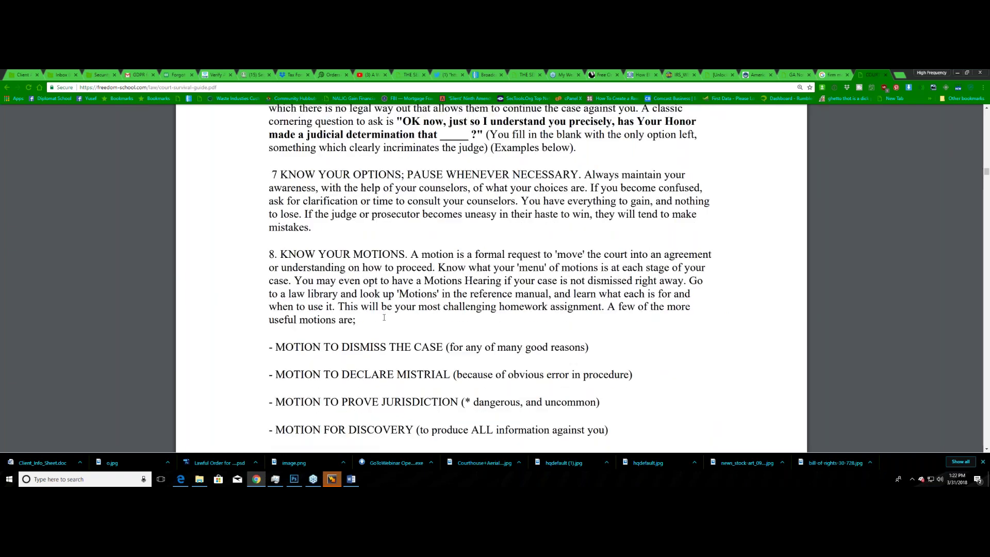
scroll(384, 317, "up", 6)
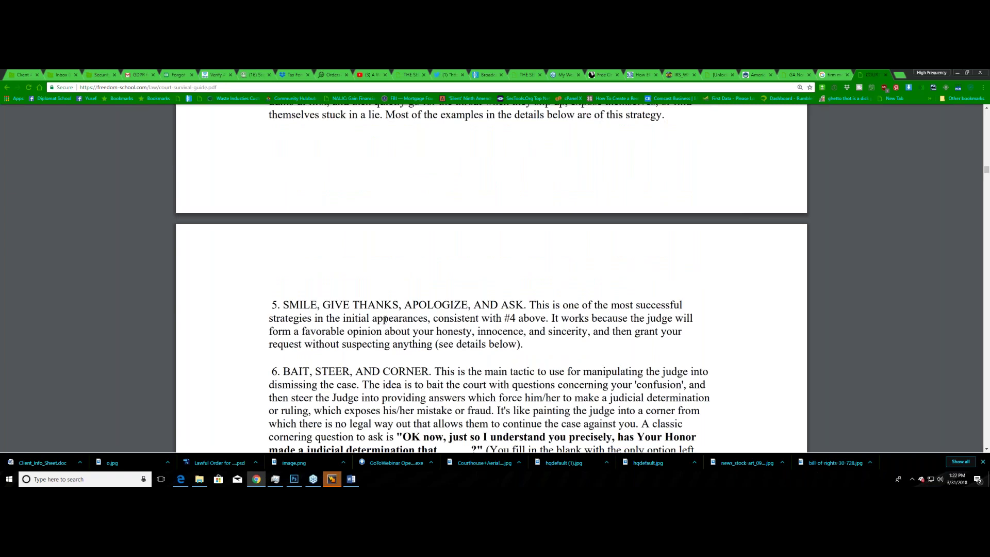
scroll(386, 319, "down", 1)
scroll(385, 319, "down", 1)
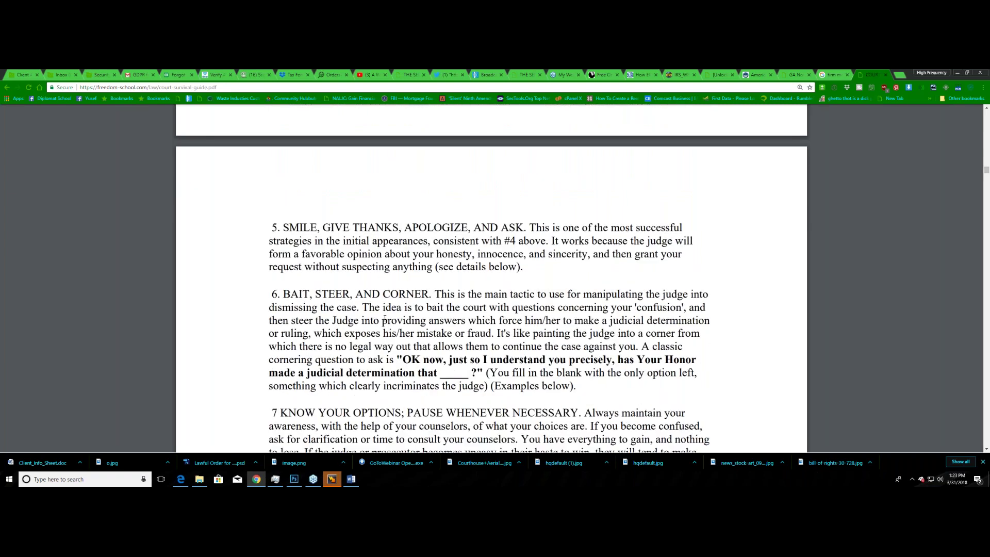
scroll(385, 319, "up", 2)
scroll(385, 318, "up", 5)
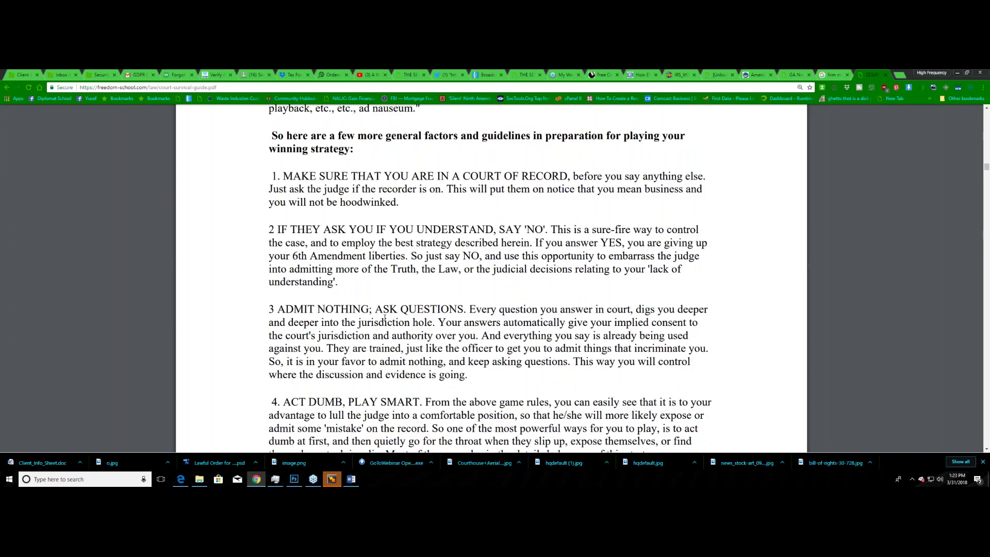
scroll(384, 318, "up", 1)
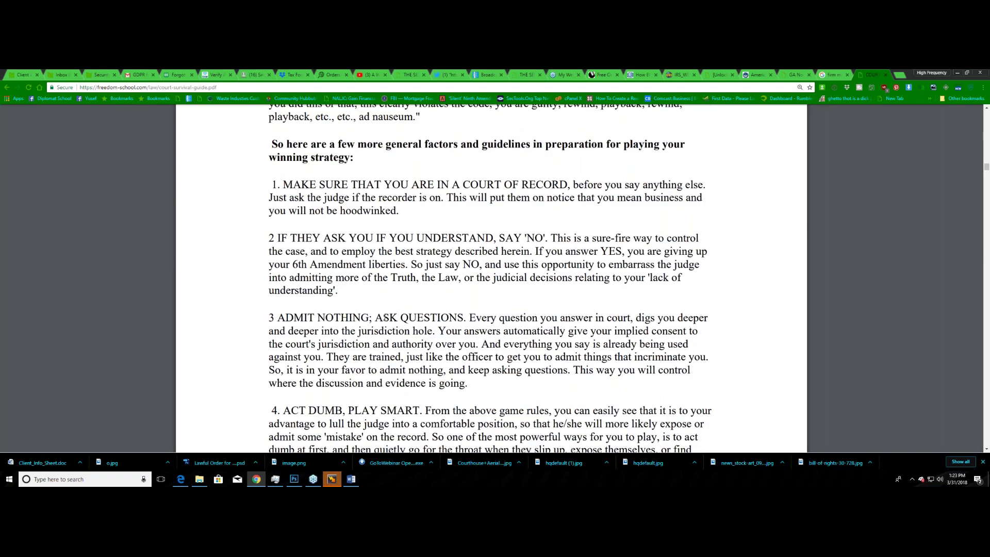
scroll(385, 318, "up", 2)
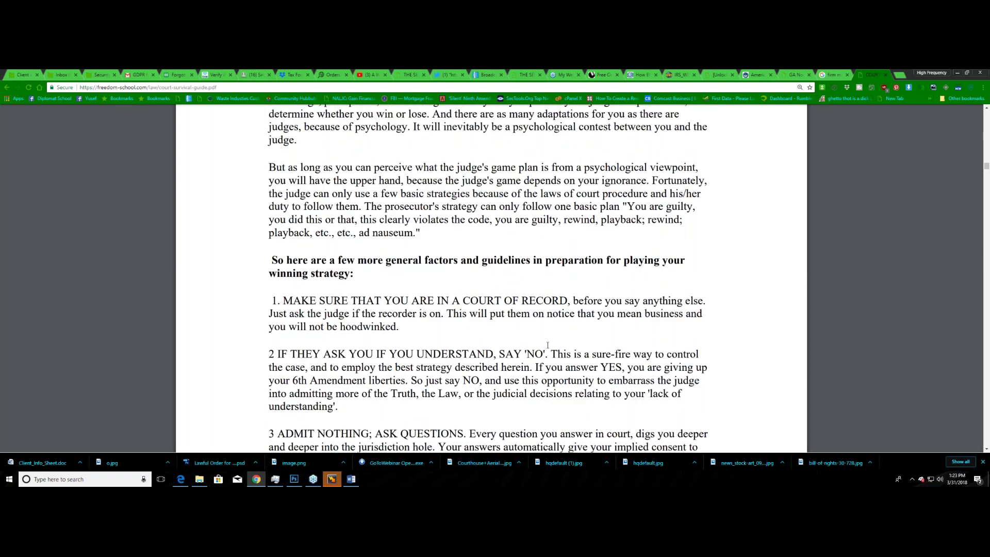
scroll(542, 343, "down", 2)
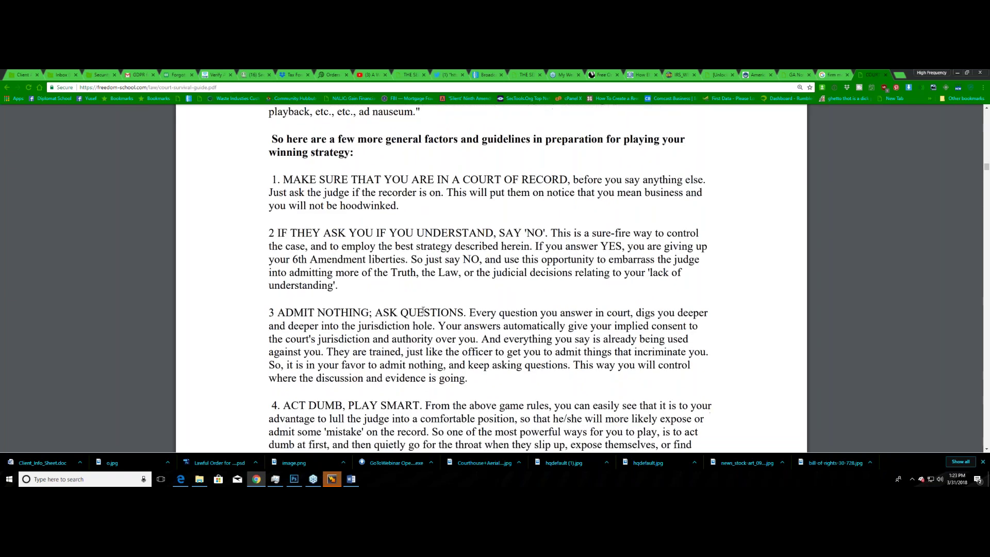
scroll(376, 304, "up", 1)
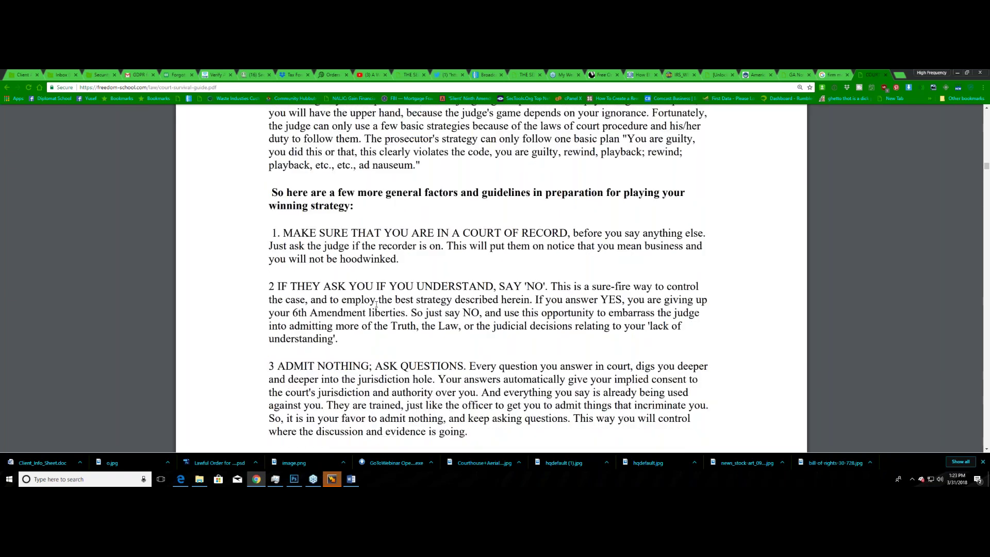
- Scroll up through the guide to its penalty table
scroll(377, 304, "up", 6)
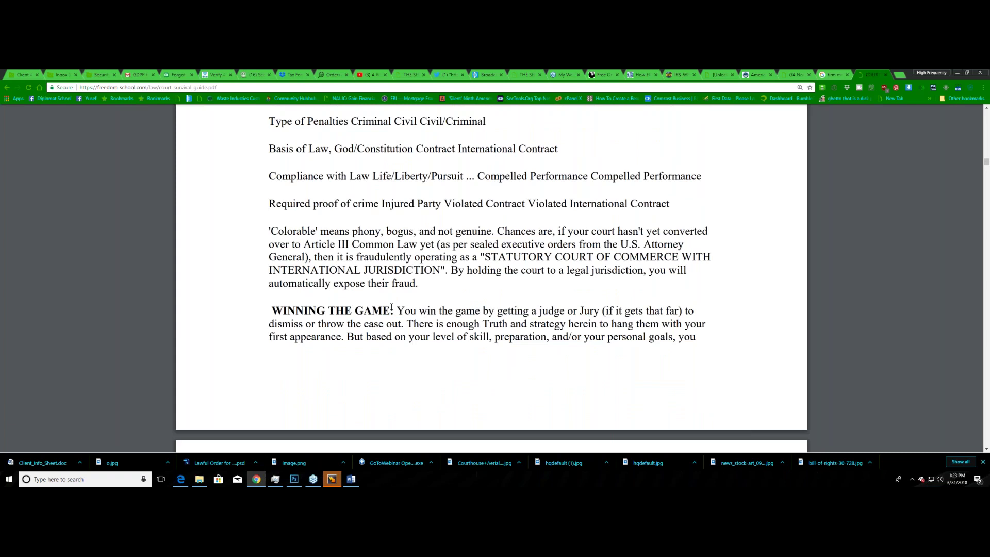
scroll(392, 307, "up", 1)
scroll(391, 308, "up", 4)
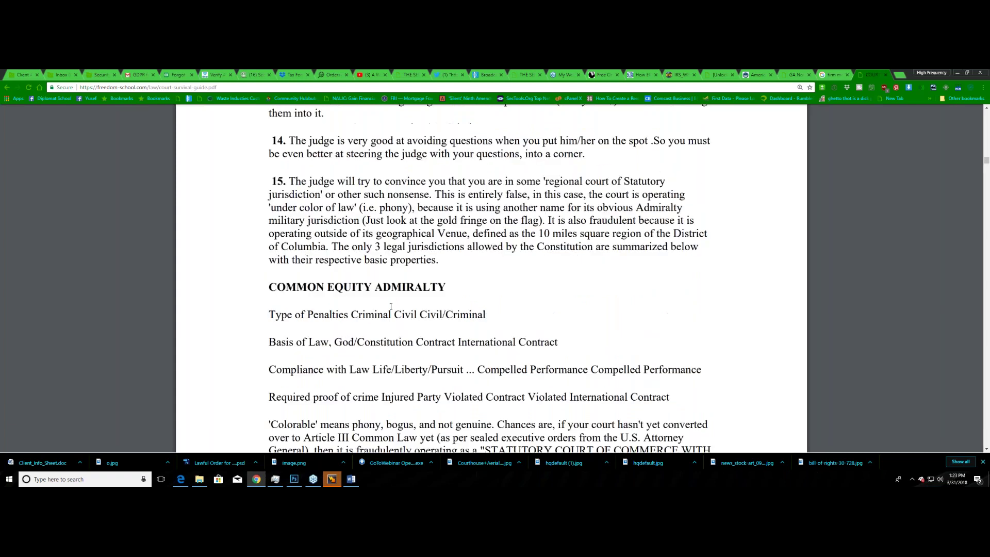
scroll(391, 307, "up", 4)
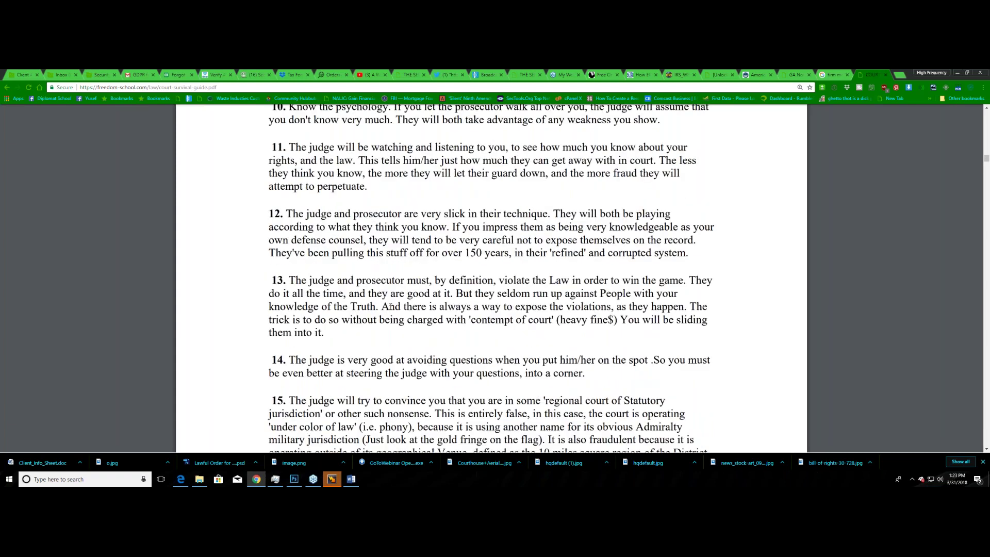
- Scroll down past points 9–20 to the Constitution excerpts and Amendments 1, 8 and 11
scroll(391, 307, "down", 5)
scroll(416, 338, "down", 1)
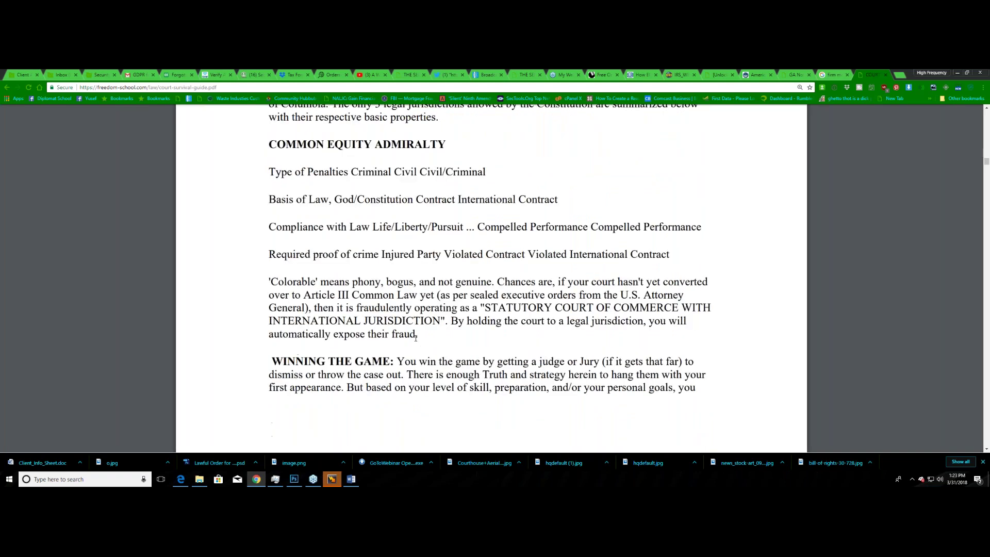
scroll(416, 339, "down", 2)
scroll(360, 291, "down", 10)
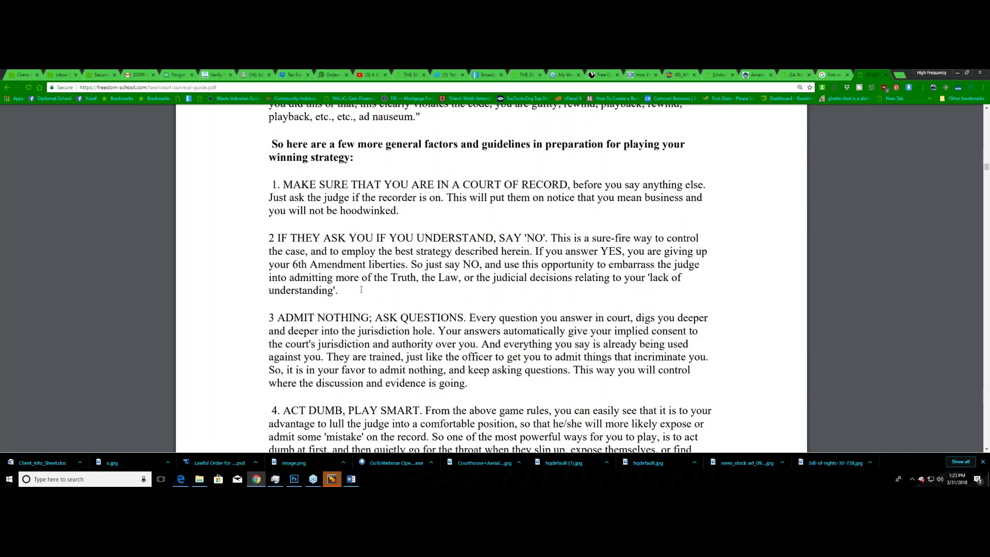
scroll(491, 278, "down", 6)
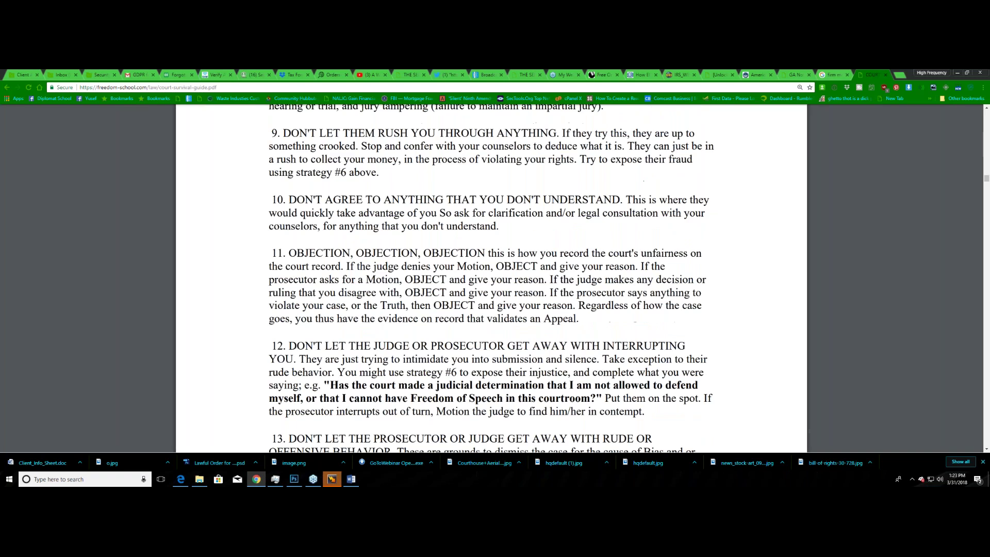
scroll(492, 278, "down", 10)
scroll(491, 279, "down", 8)
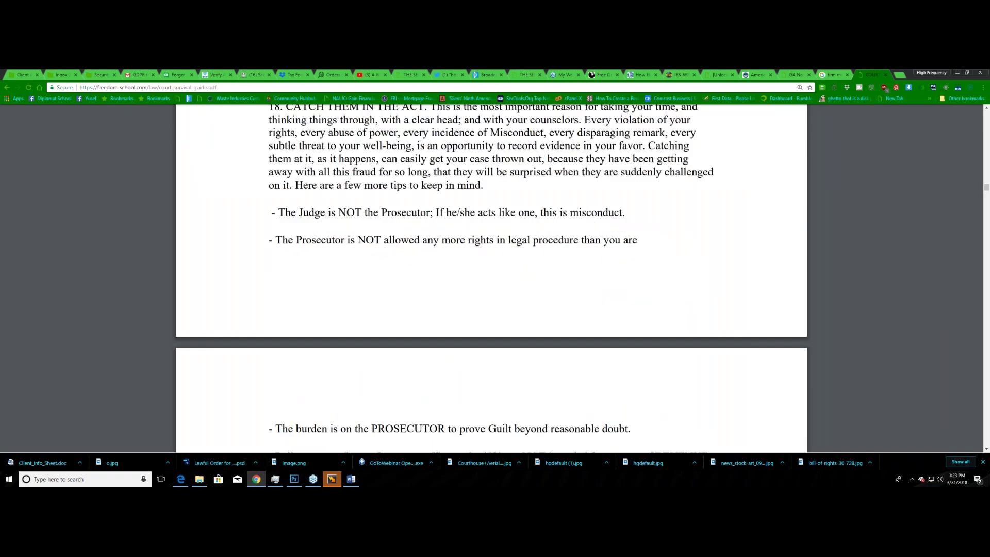
scroll(363, 287, "down", 6)
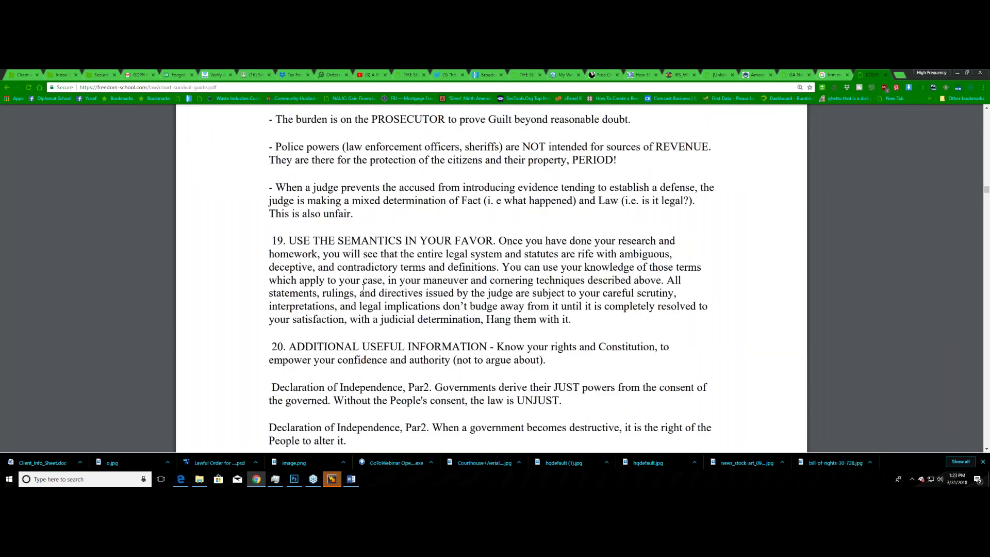
scroll(363, 288, "down", 1)
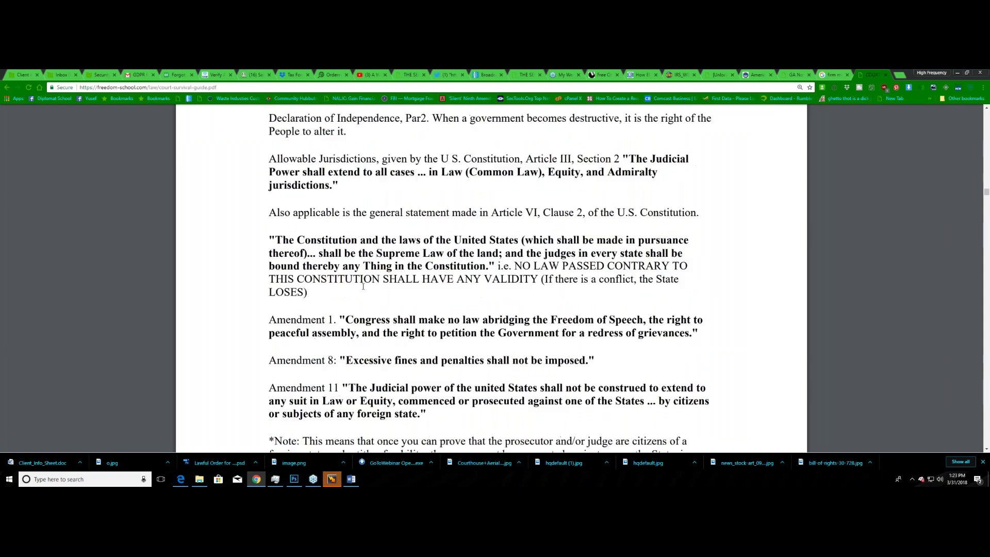